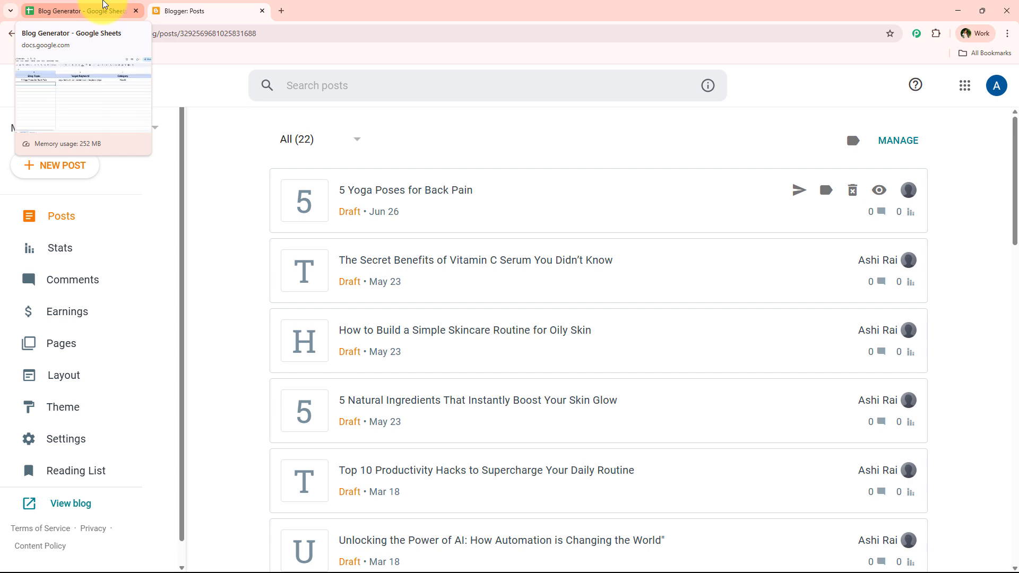
In the Blog Generator sheet, restore the row 3 entries Digital Marketing Trends in 2025; SEO 2025, marketing automation, content strategy; and Marketing
click(103, 8)
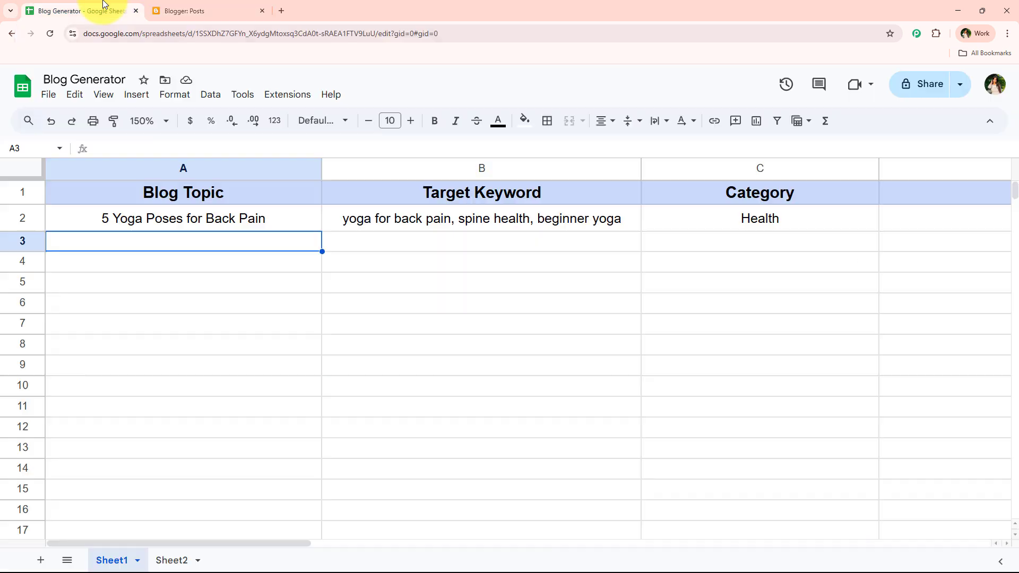
click(277, 312)
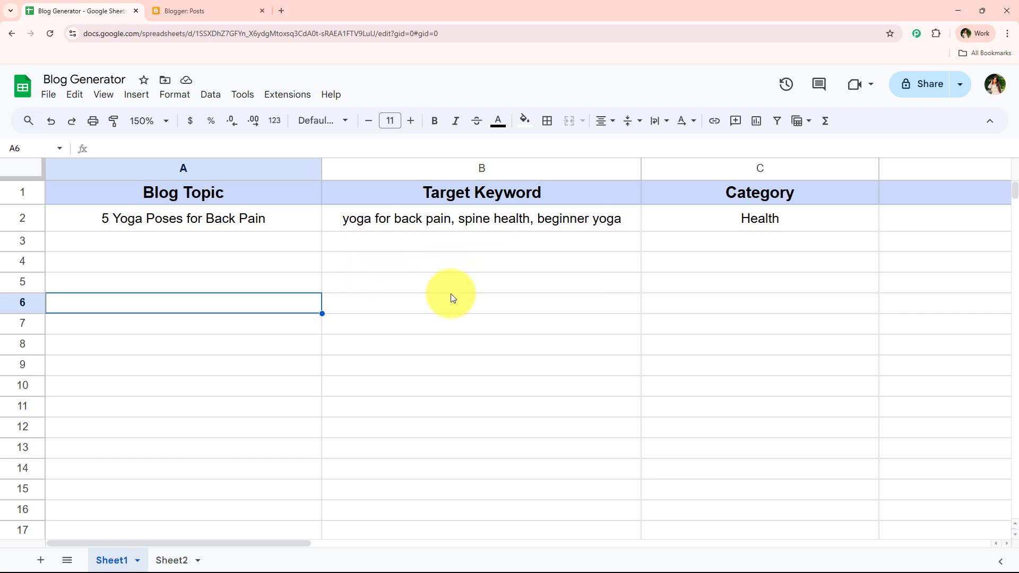
click(288, 242)
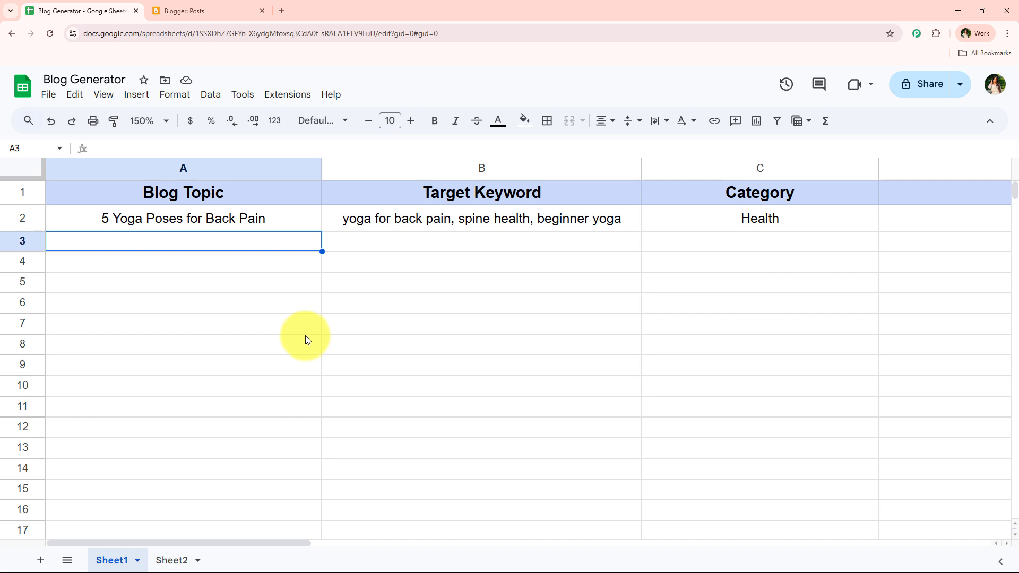
key(ctrl+z)
key(ctrl+z)
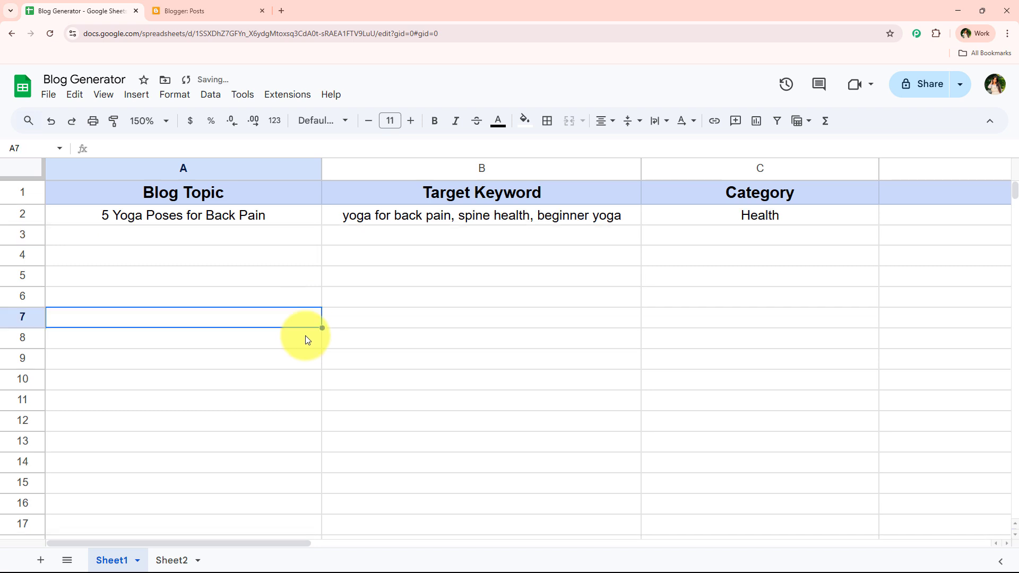
key(ctrl+y)
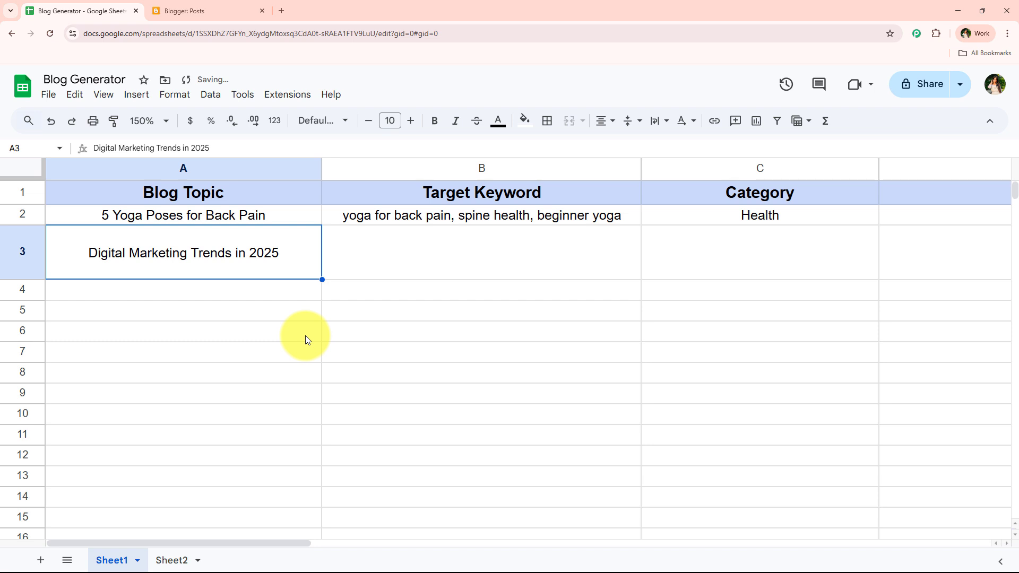
key(ctrl+y)
key(ctrl+y)
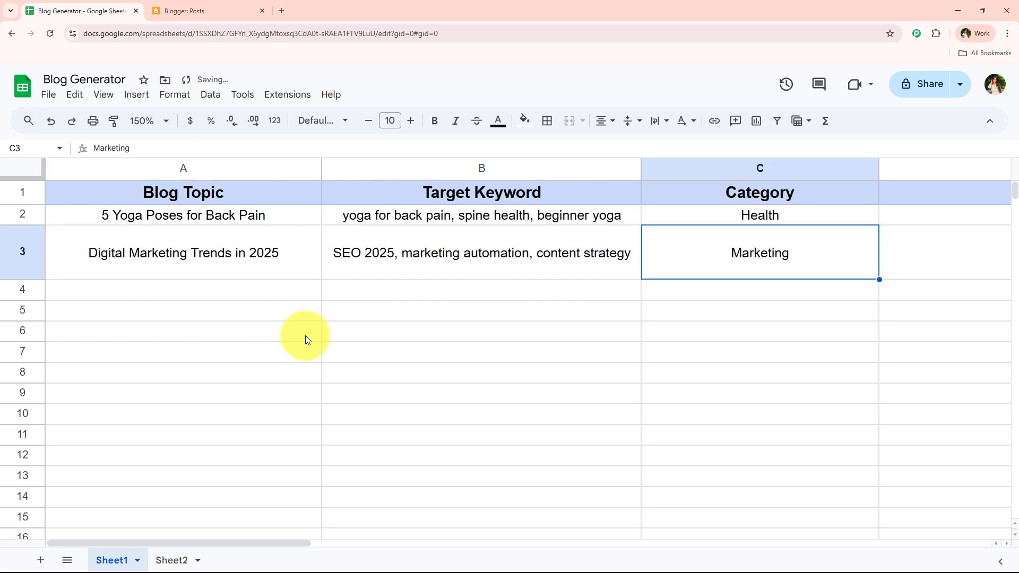
Reduce the height of row 3 and make row 2 slightly taller
drag(23, 280, 22, 263)
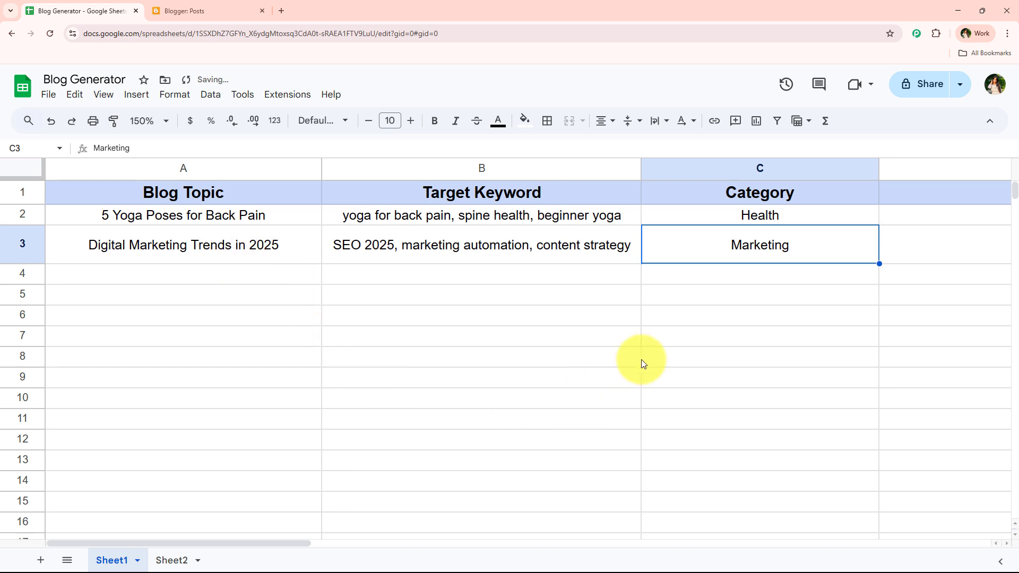
drag(20, 225, 21, 236)
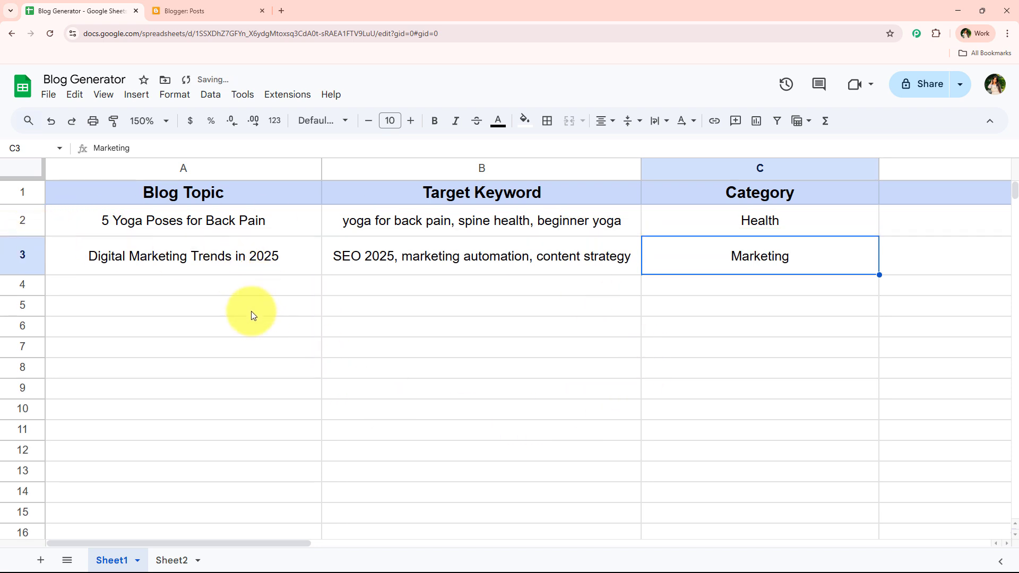
drag(255, 257, 690, 256)
click(341, 397)
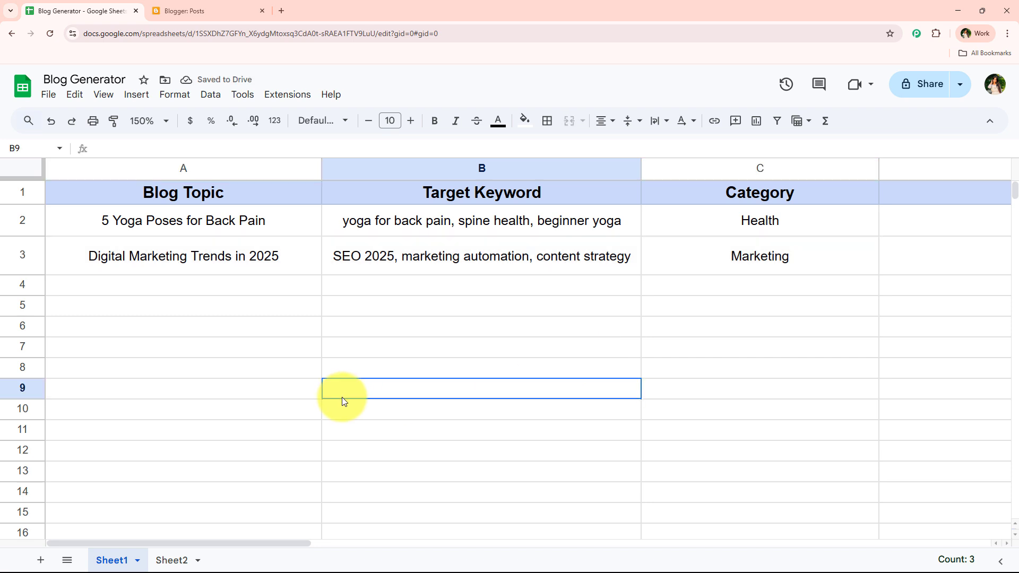
Switch to Blogger and reload the posts list to check for a new draft matching the sheet's row 3
click(205, 10)
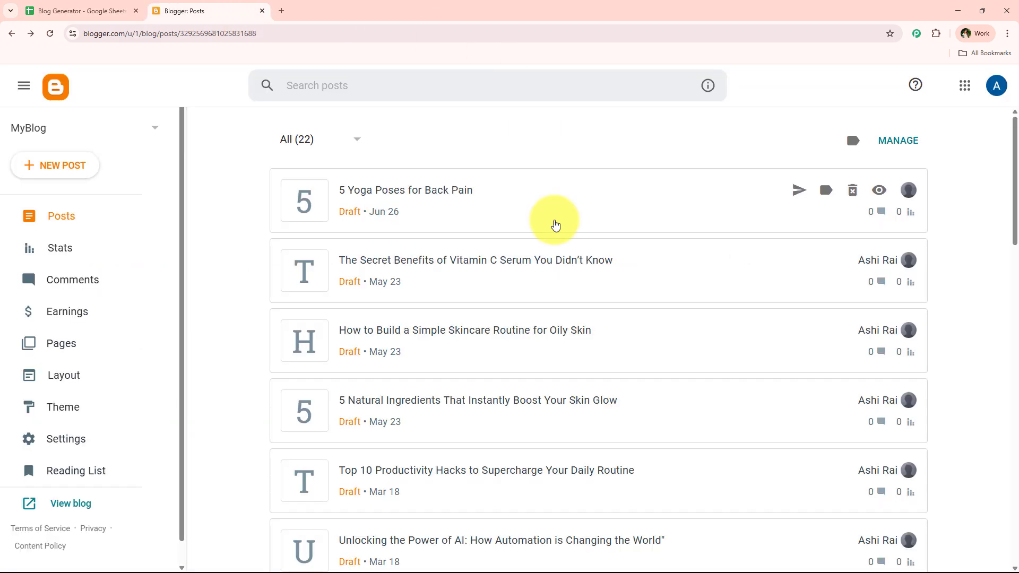
click(49, 34)
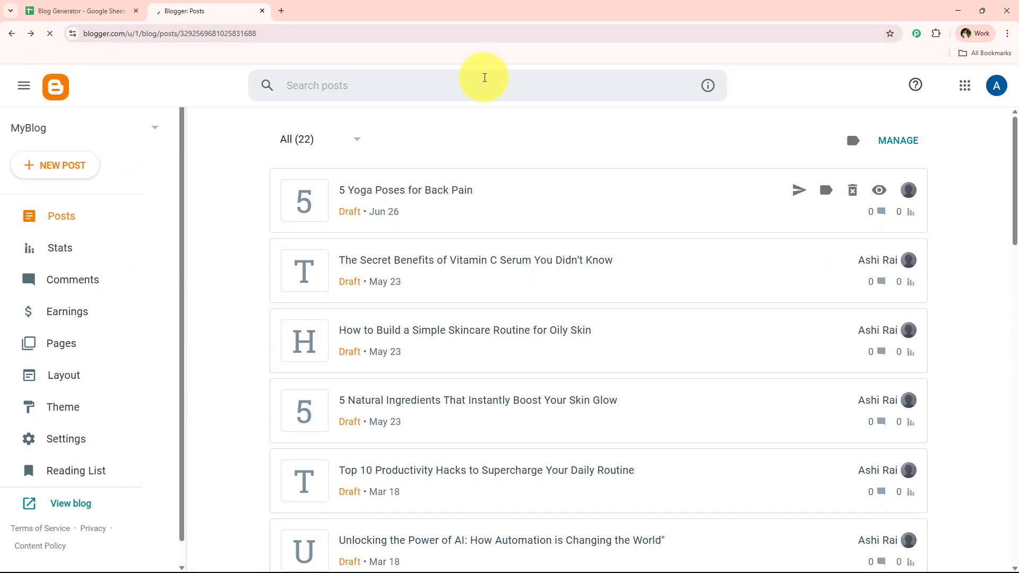
click(106, 9)
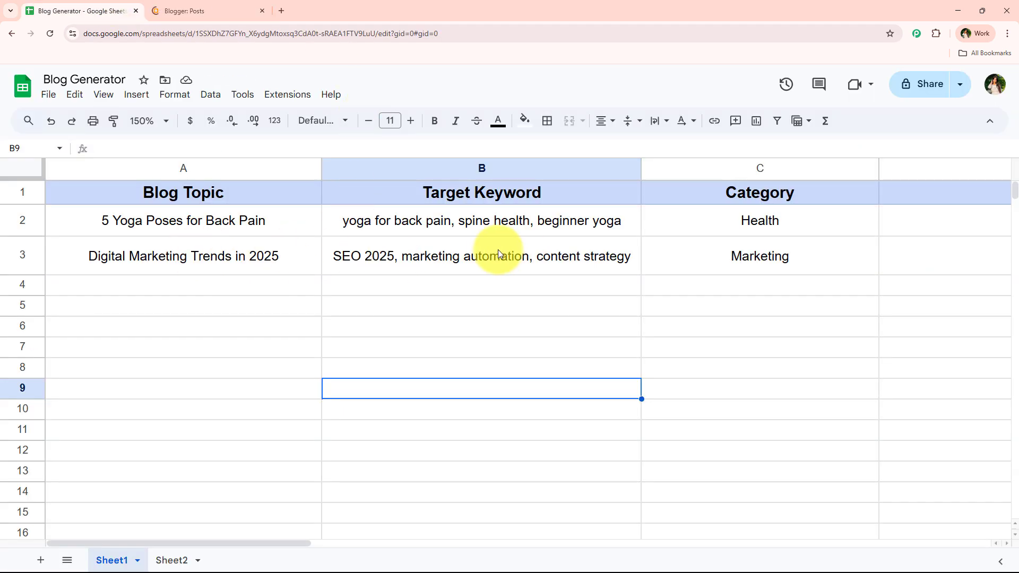
click(216, 10)
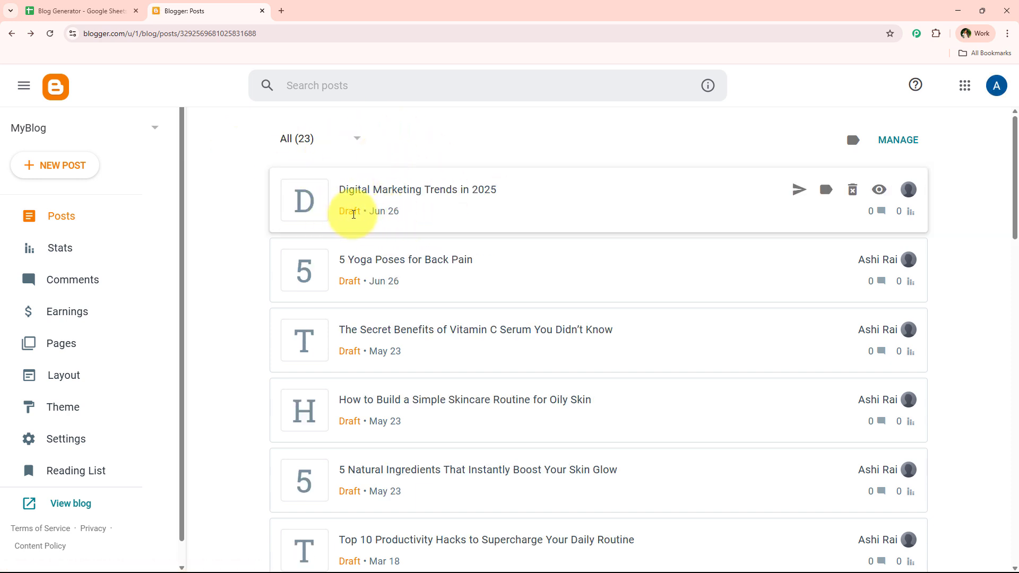
Preview the Digital Marketing Trends in 2025 draft and look through the whole post
click(878, 190)
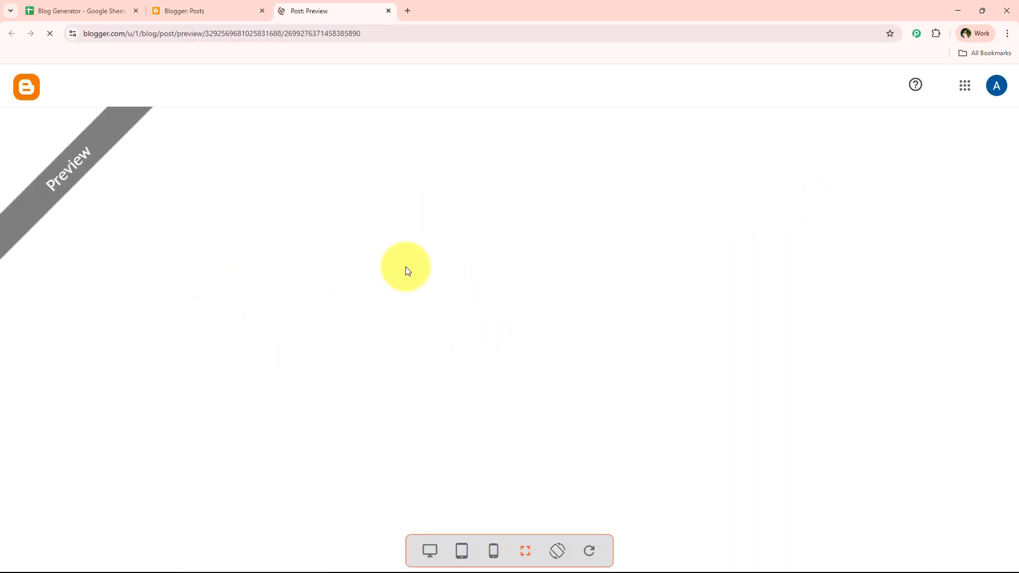
scroll(405, 271, down, 2)
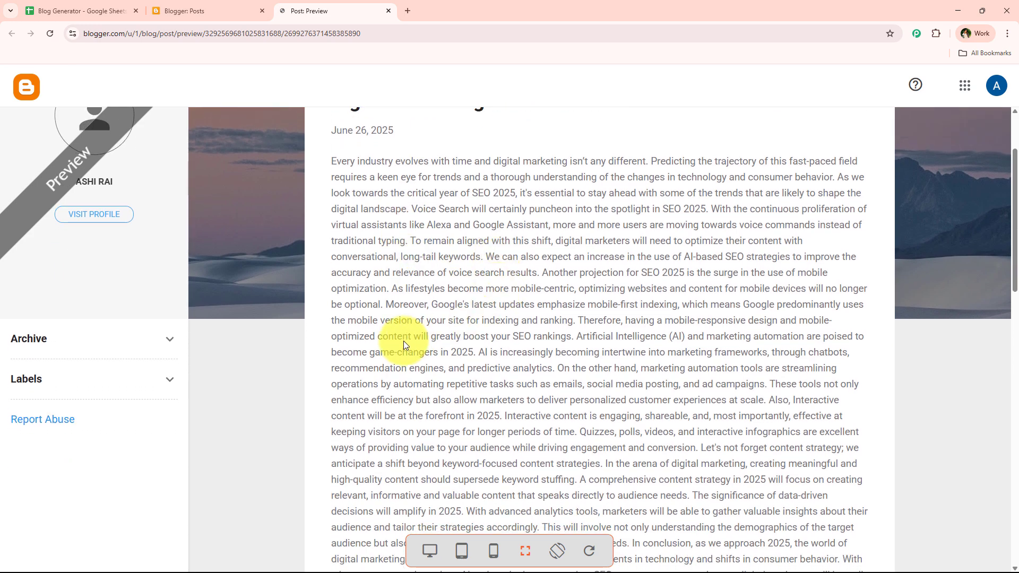
scroll(393, 345, down, 3)
scroll(385, 338, up, 5)
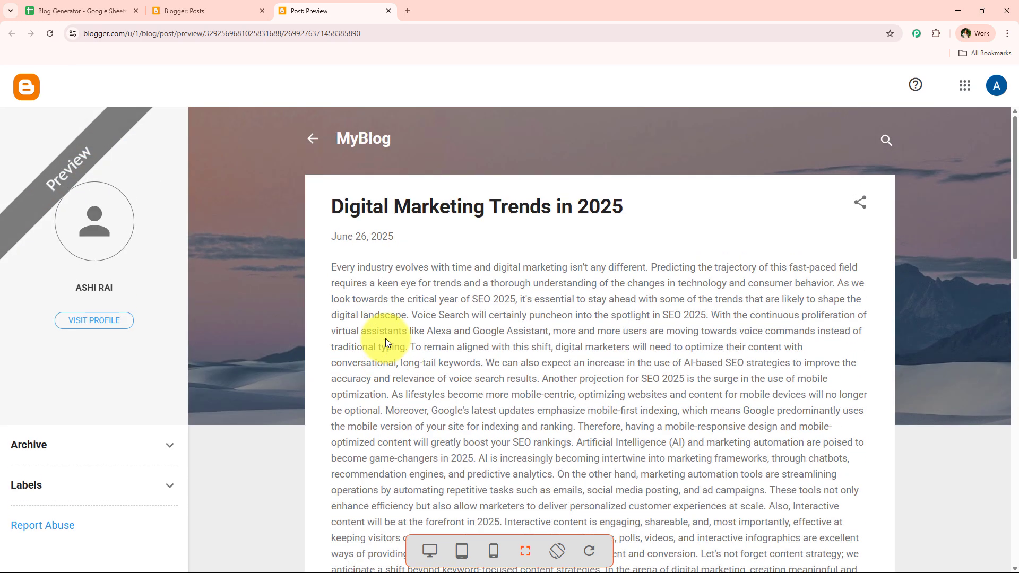
Compare the topic, keywords and category in row 3 of the Blog Generator sheet with the post in the Blogger preview
click(73, 6)
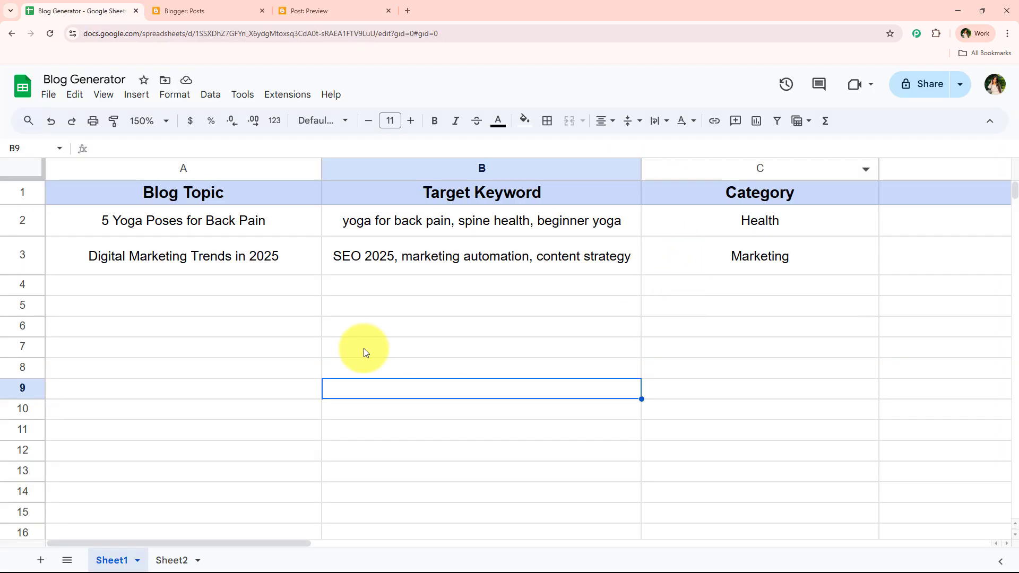
drag(317, 286, 682, 289)
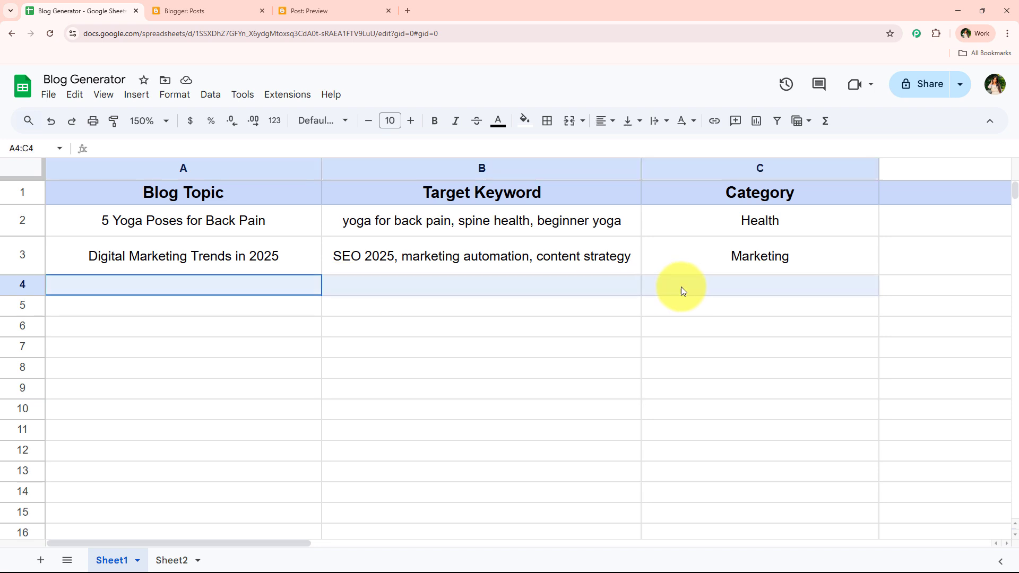
click(378, 374)
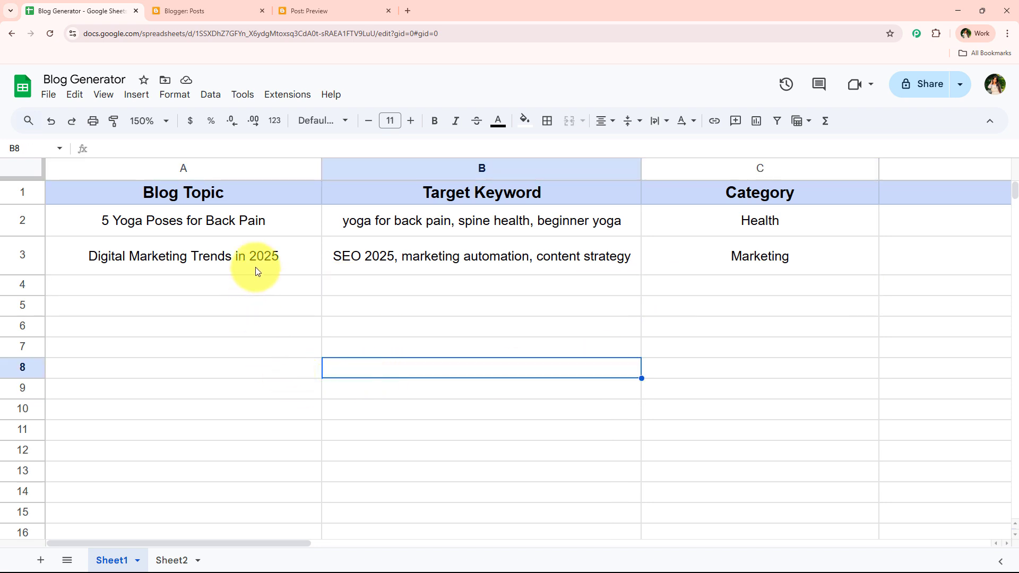
drag(256, 270, 689, 266)
click(298, 451)
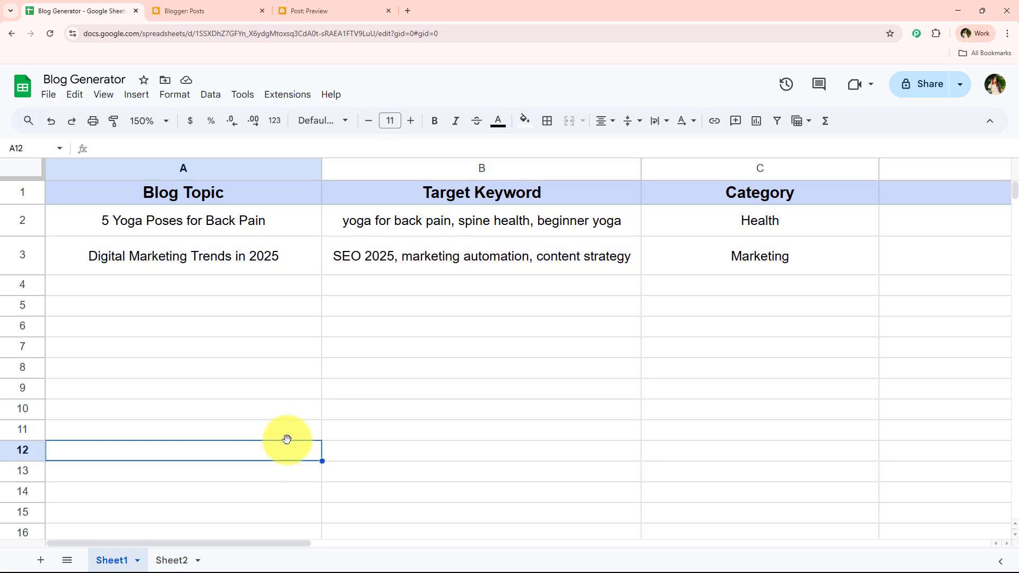
click(343, 3)
scroll(393, 337, down, 2)
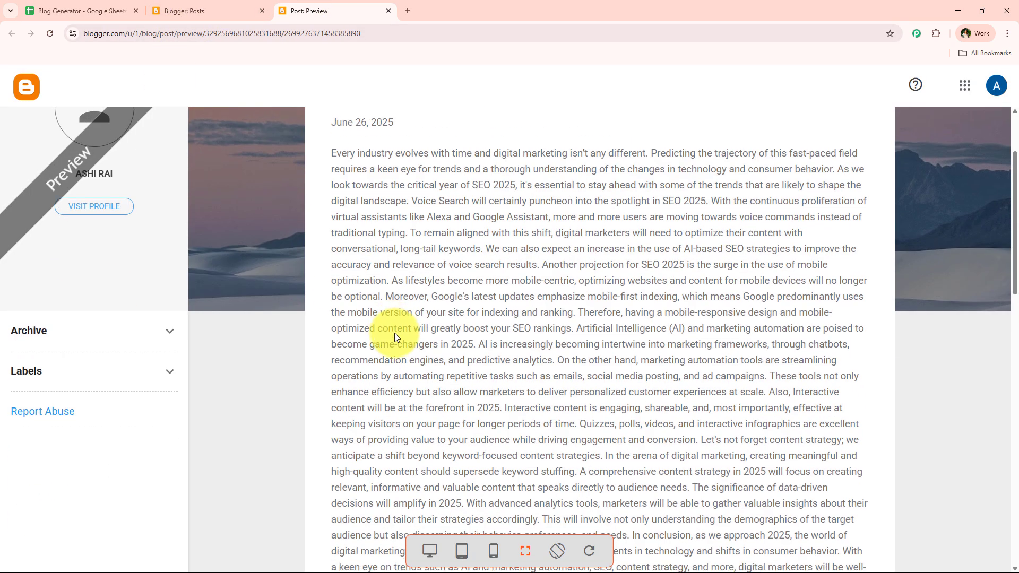
scroll(393, 278, up, 3)
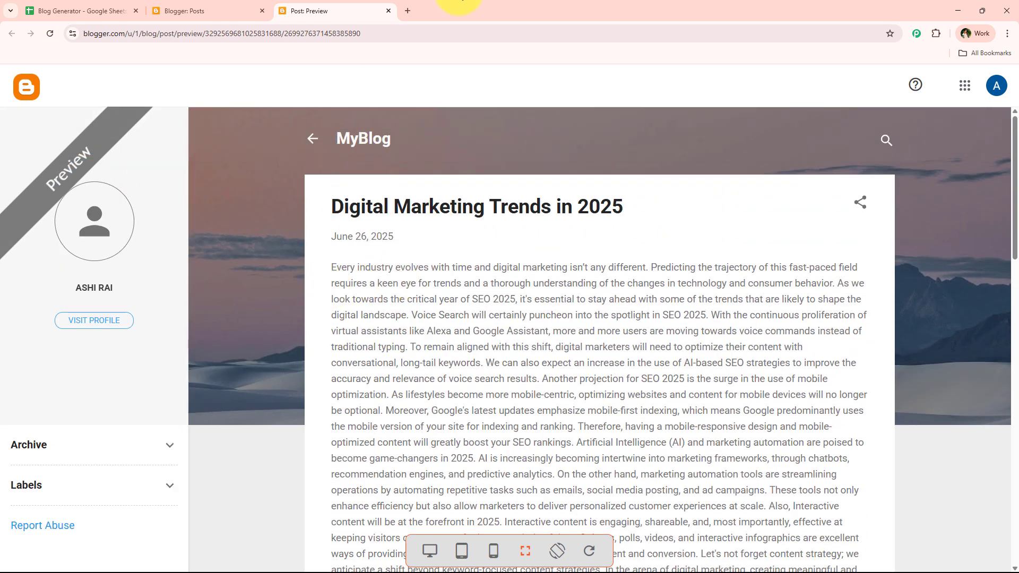
Open the Pabbly Connect website in a new tab, close the sale offer and sign in
click(404, 6)
click(386, 31)
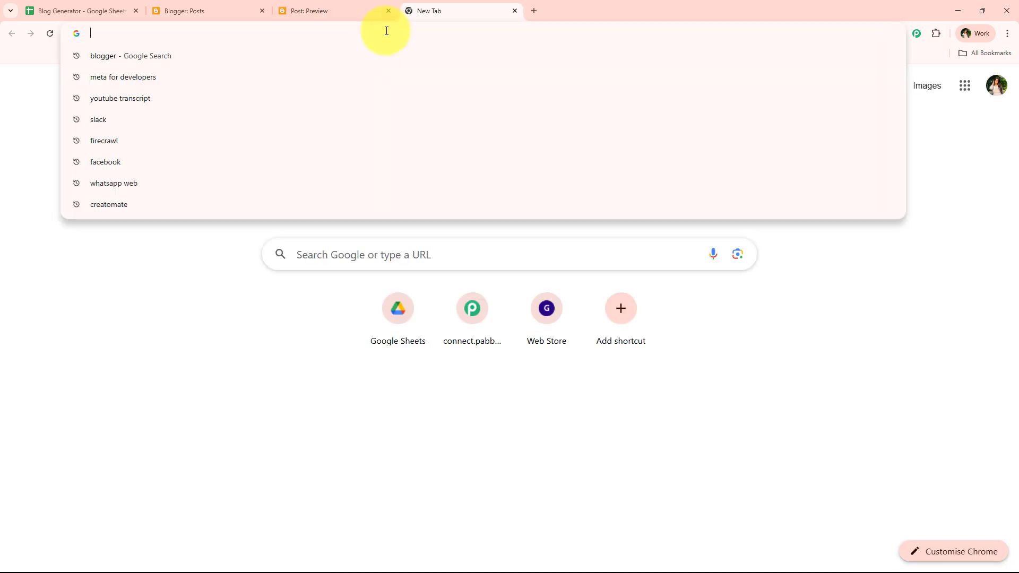
text(pabbly)
key(Return)
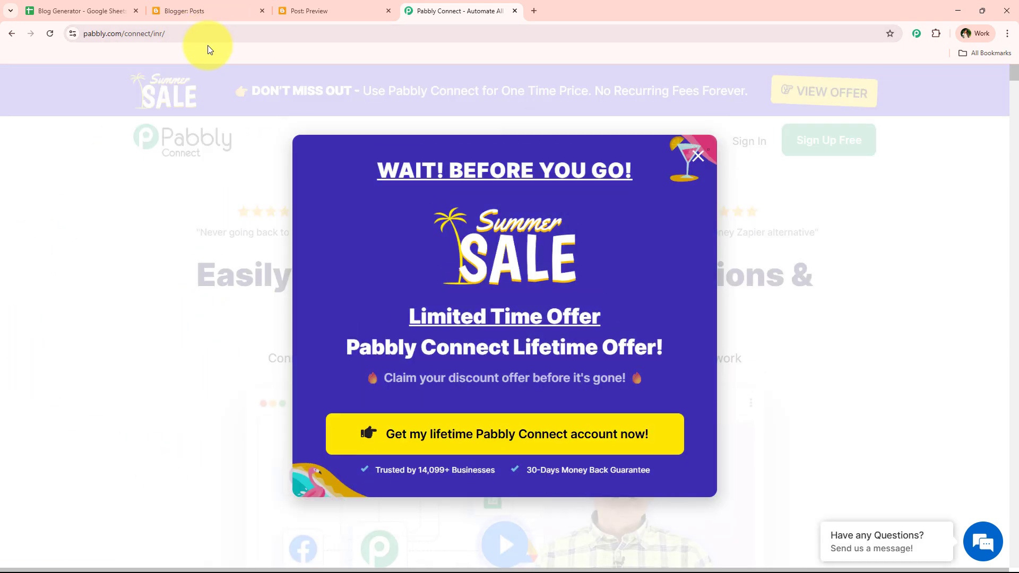
click(700, 158)
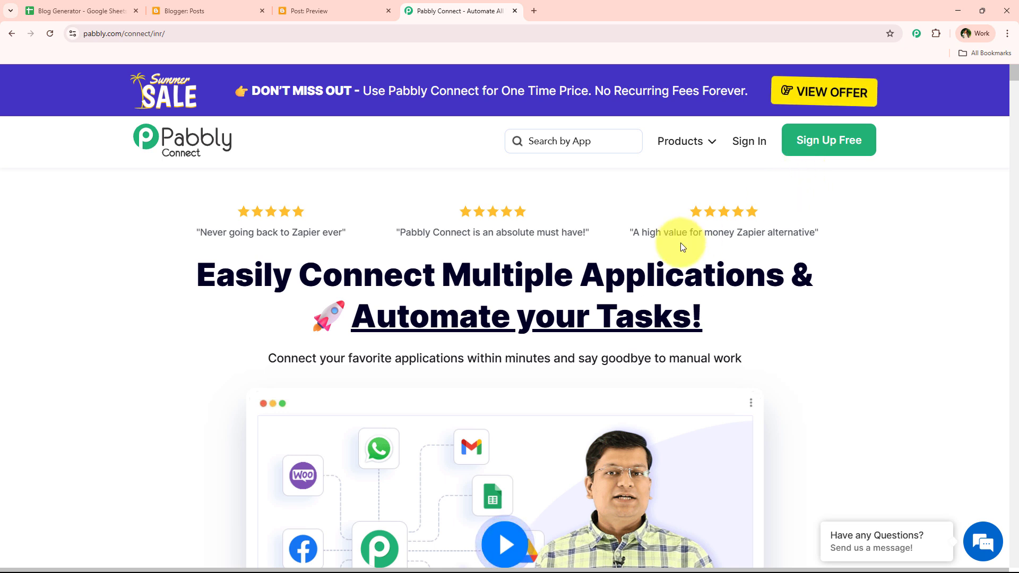
click(743, 146)
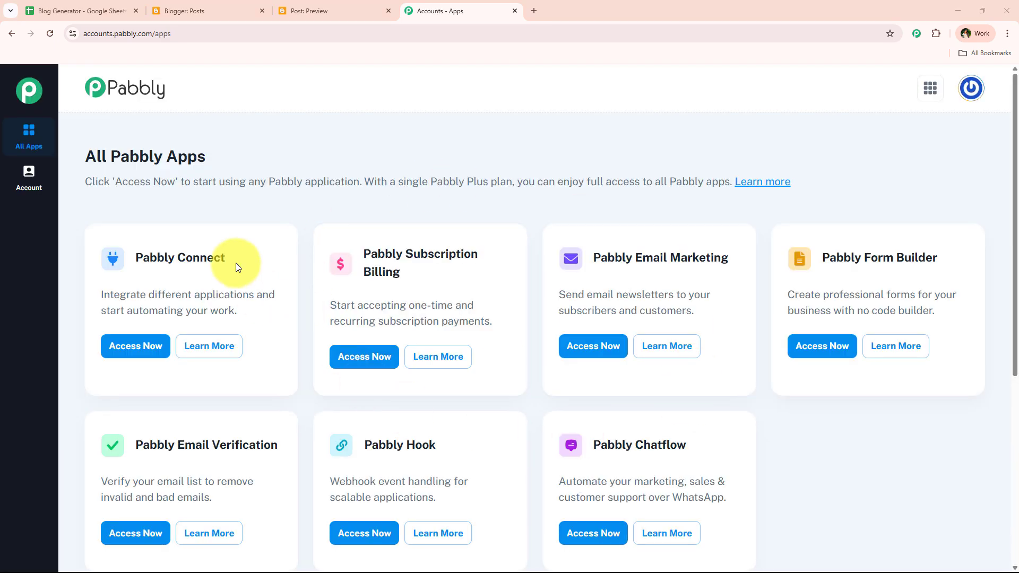
Access Pabbly Connect from the All Pabbly Apps page
drag(99, 157, 221, 155)
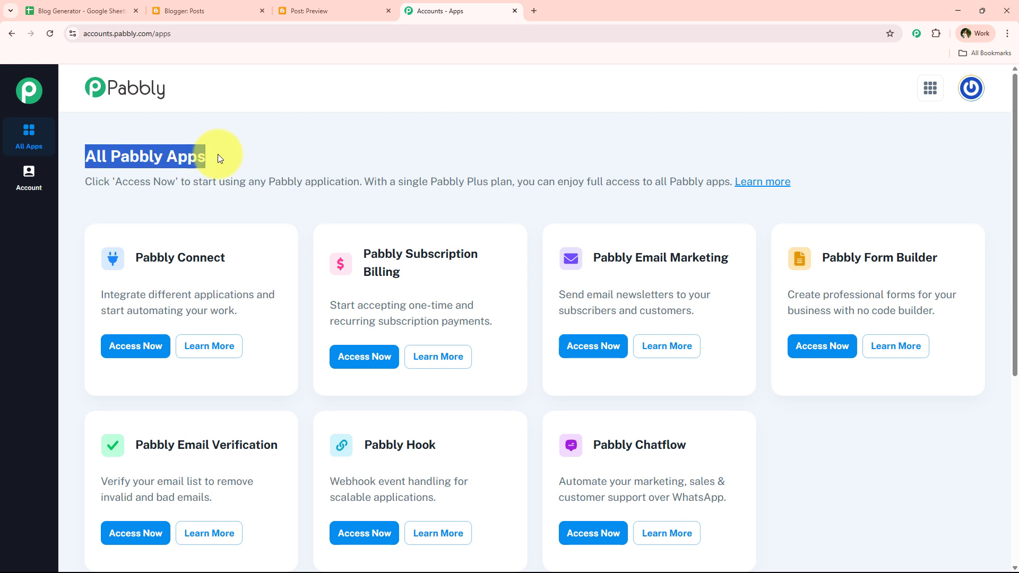
scroll(357, 292, down, 1)
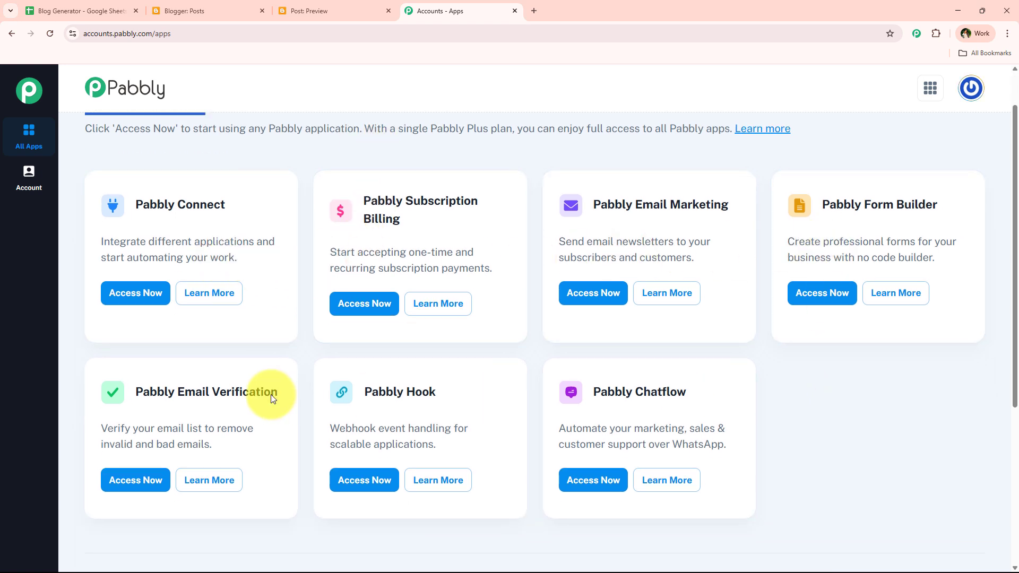
scroll(285, 358, up, 1)
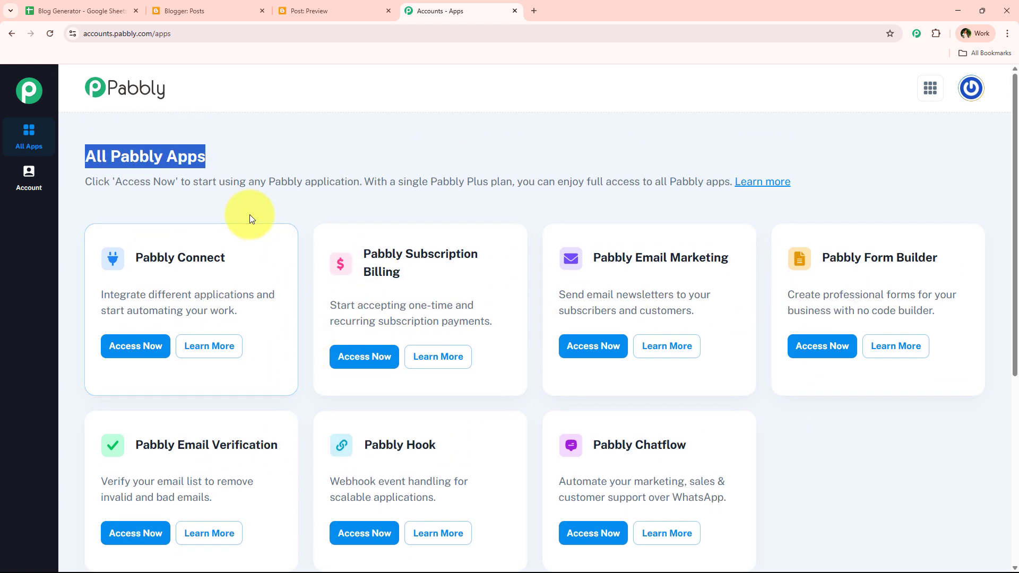
click(196, 231)
drag(128, 259, 224, 260)
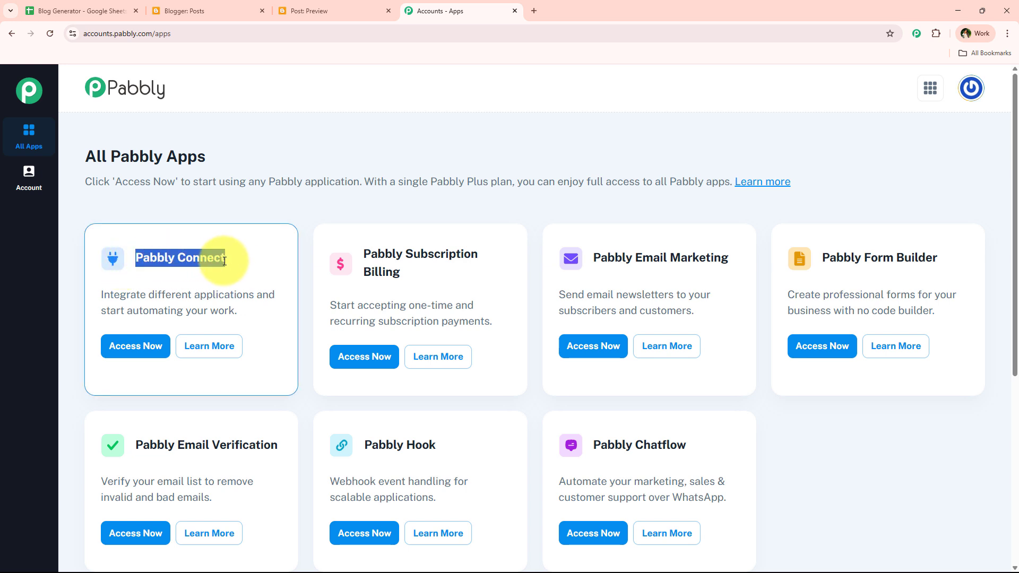
drag(148, 294, 260, 293)
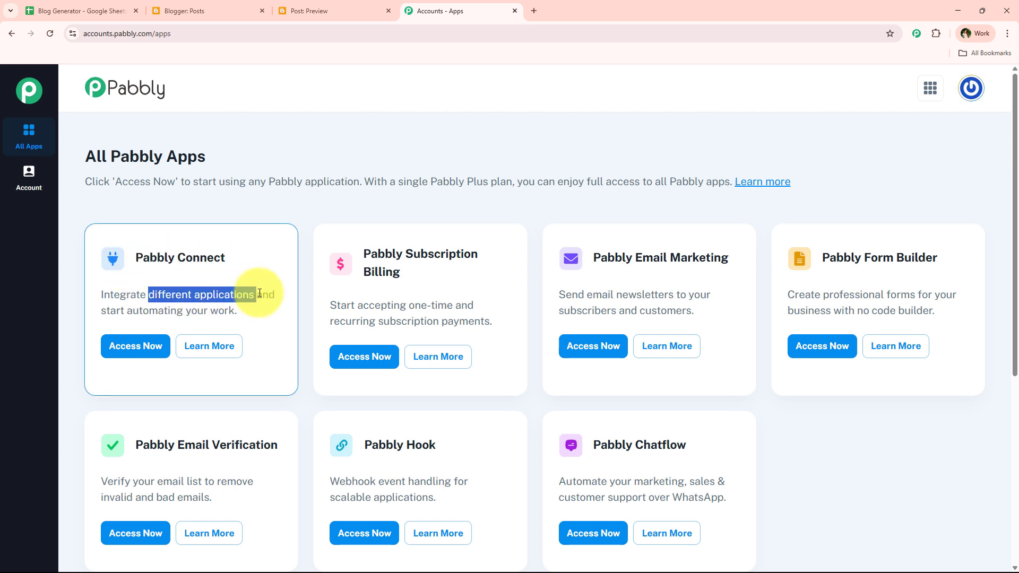
click(131, 345)
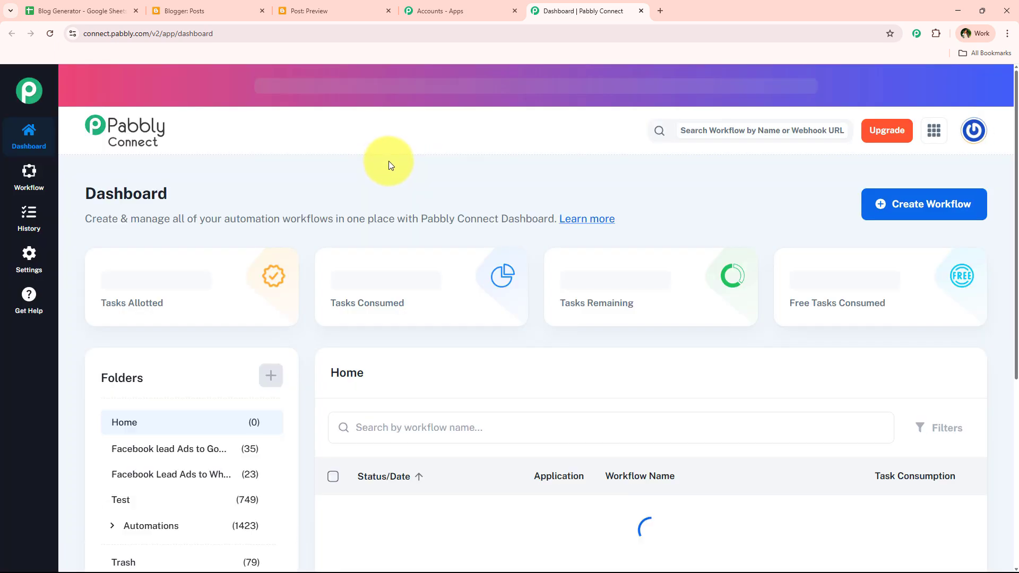
drag(61, 192, 187, 189)
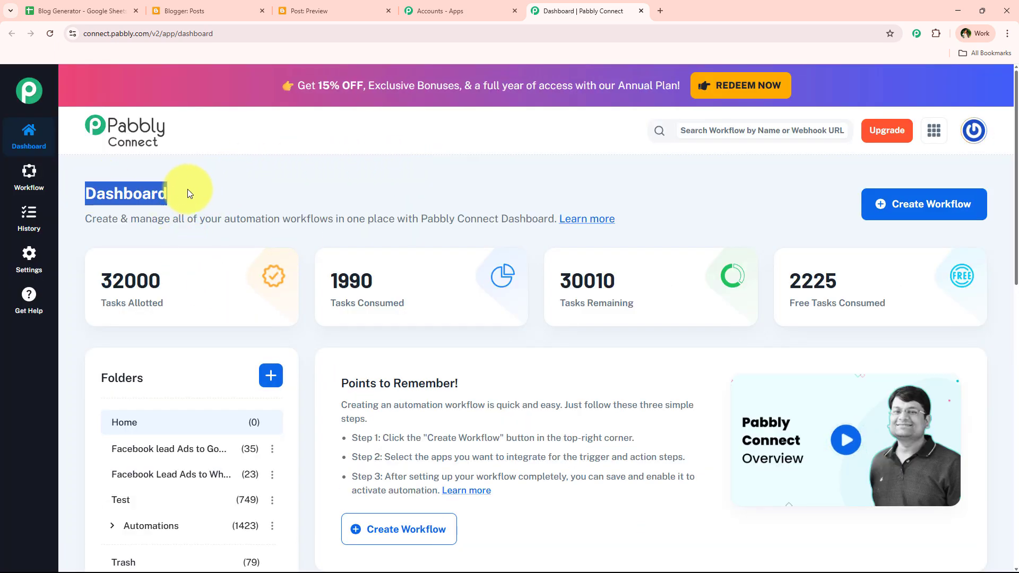
click(186, 189)
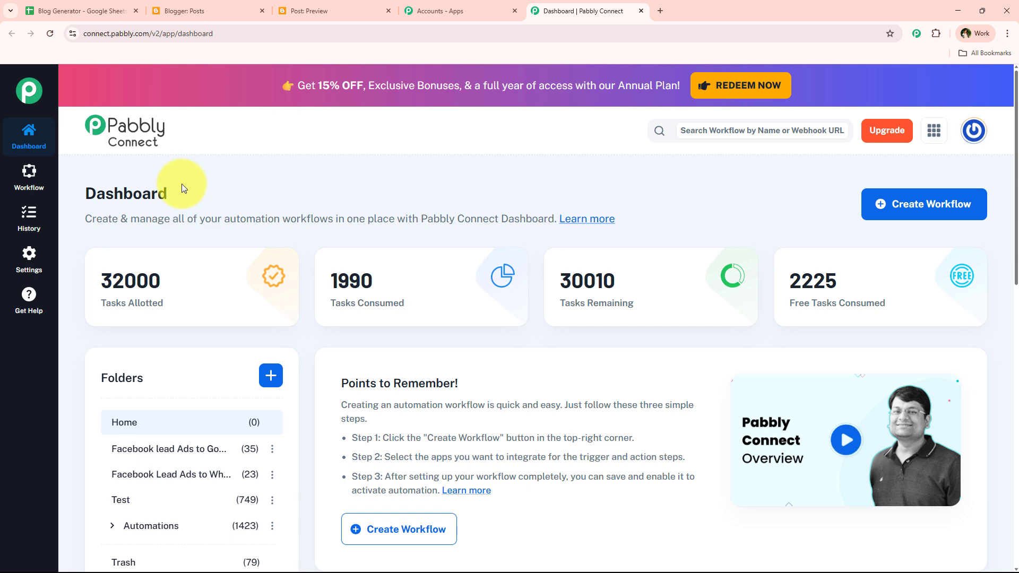
click(930, 215)
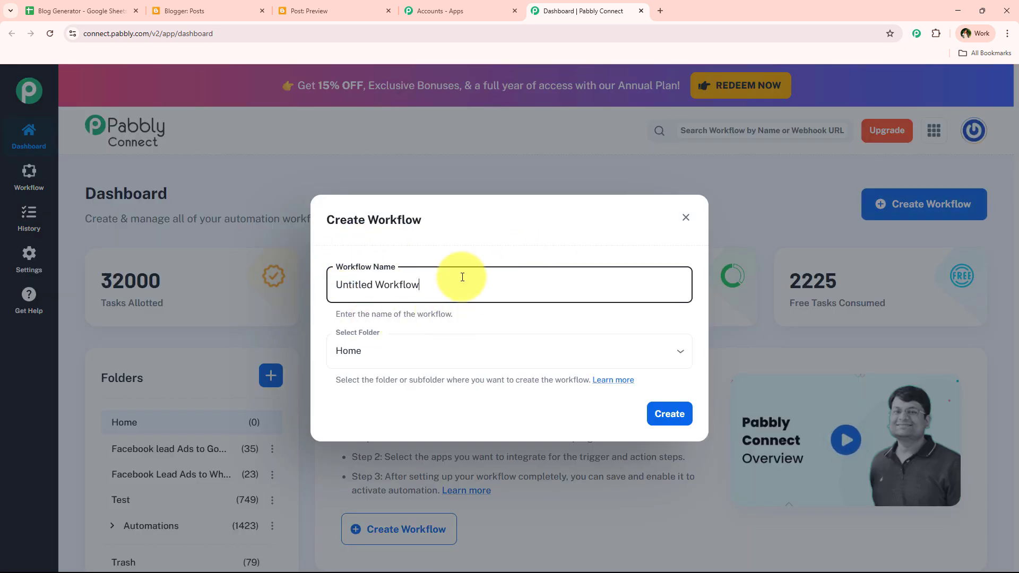
drag(462, 277, 307, 278)
click(387, 350)
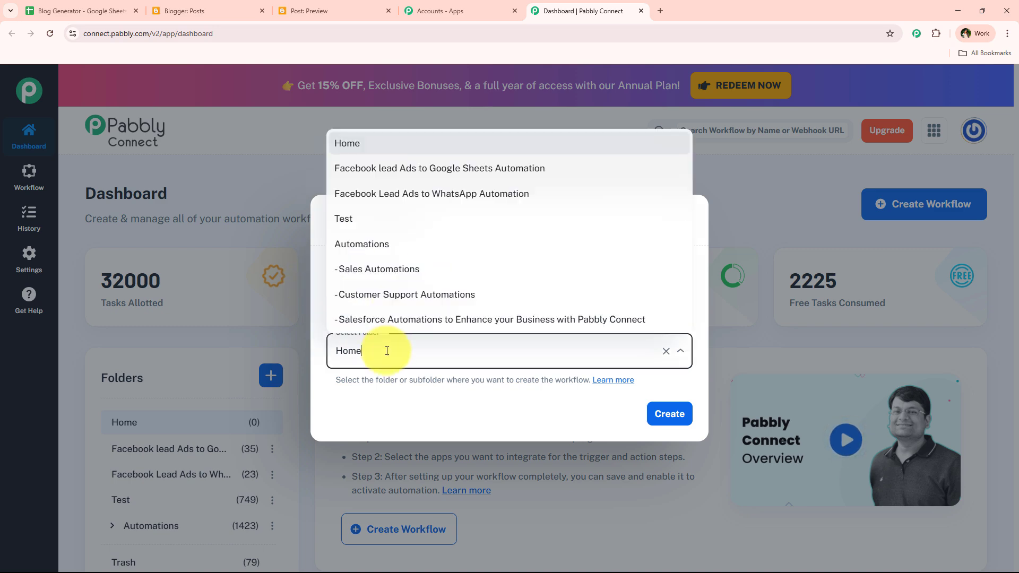
click(389, 419)
click(685, 218)
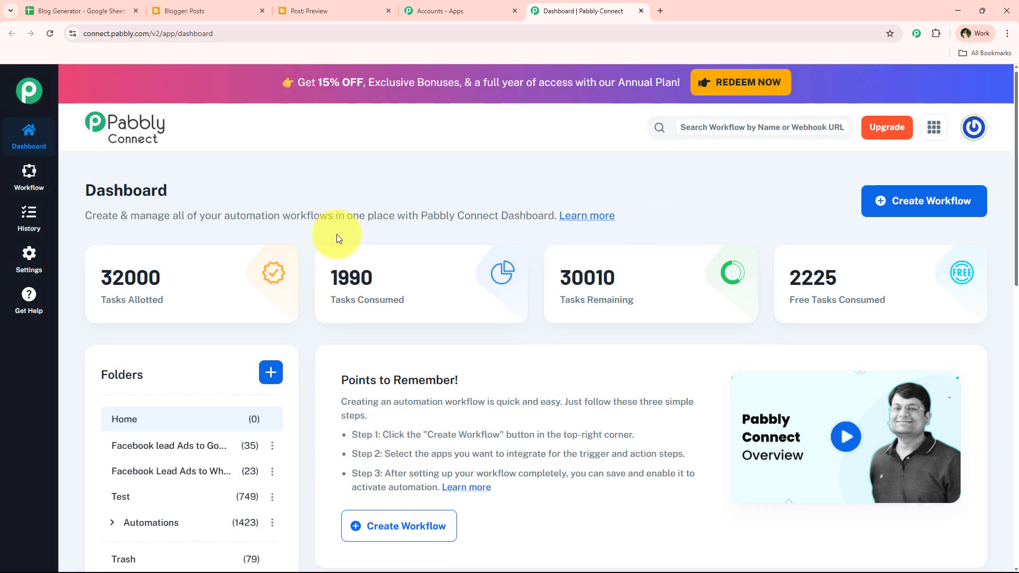
Expand the Automations folder to view its subfolders, and look at the form for creating a folder
scroll(337, 234, down, 4)
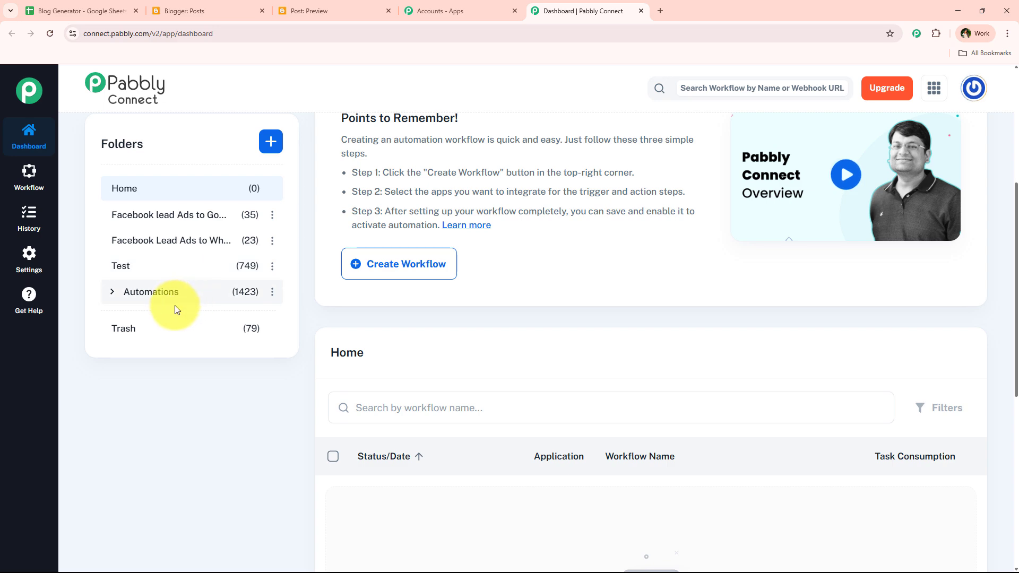
click(110, 292)
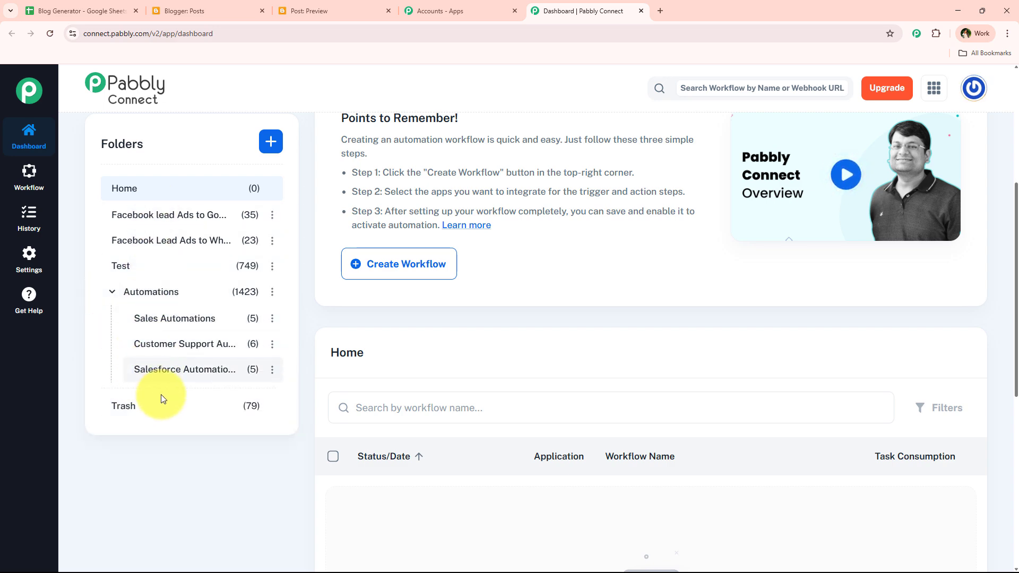
scroll(204, 423, up, 4)
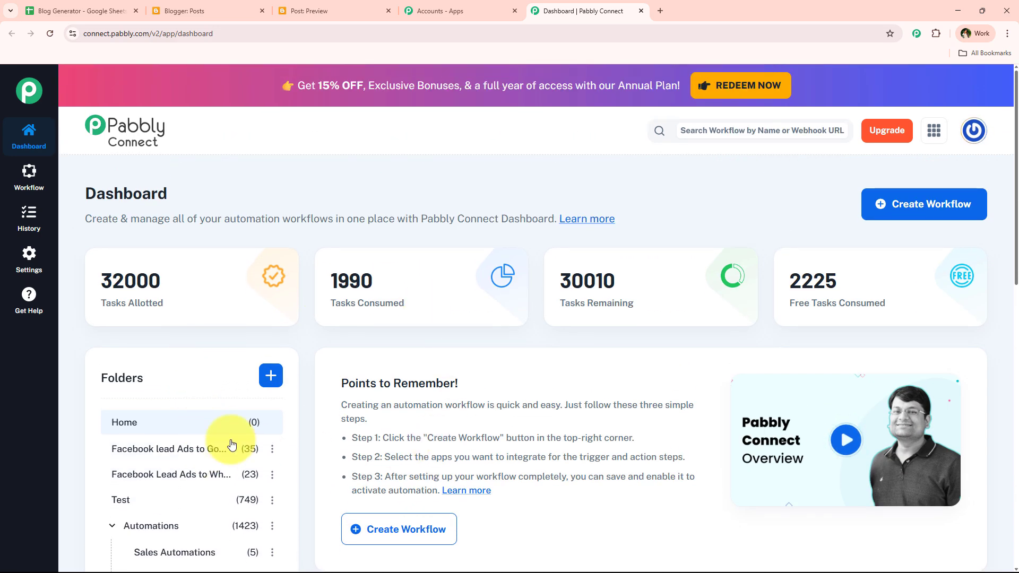
click(271, 376)
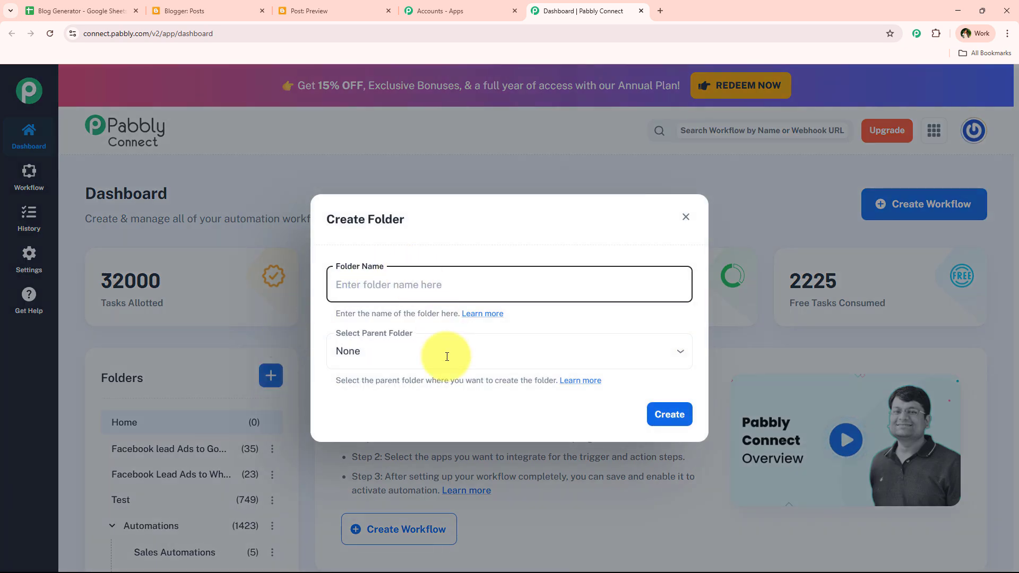
click(686, 218)
Create a workflow named "Generate and Publish SEO-Optimized Blog Posts to Blogger Using AI Agent" in the Automations folder
click(899, 203)
click(458, 343)
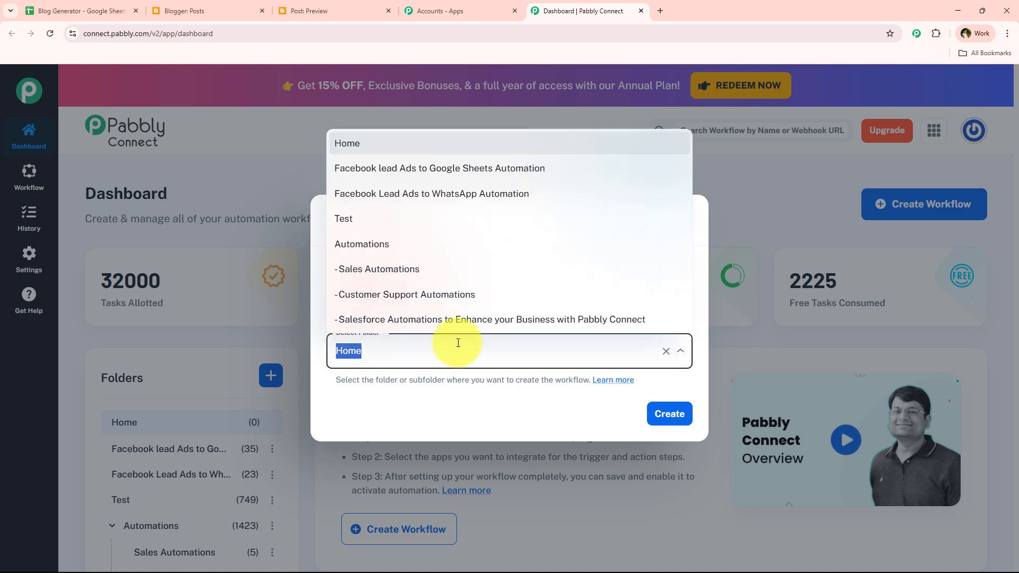
click(406, 243)
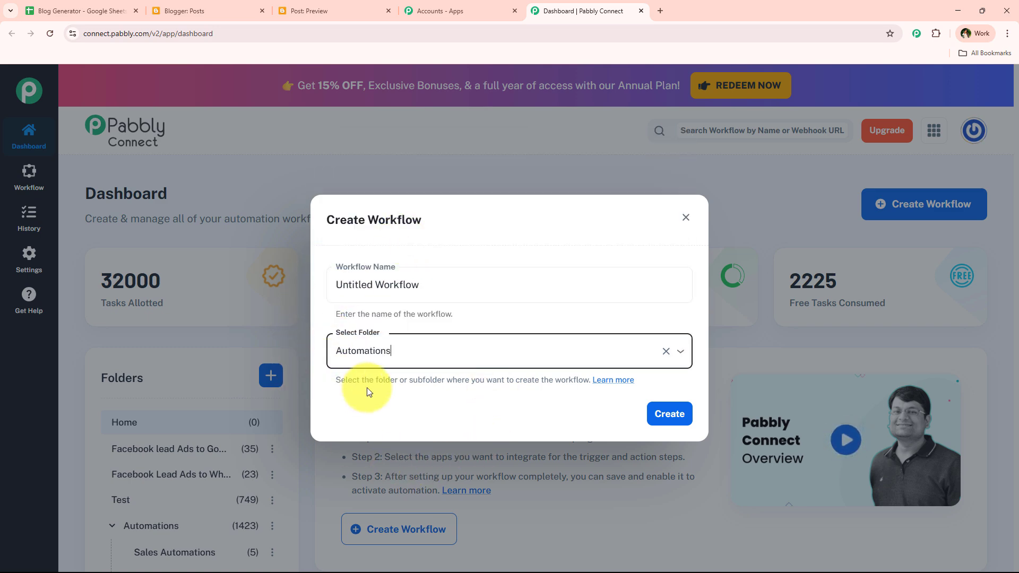
click(425, 285)
triple_click(401, 288)
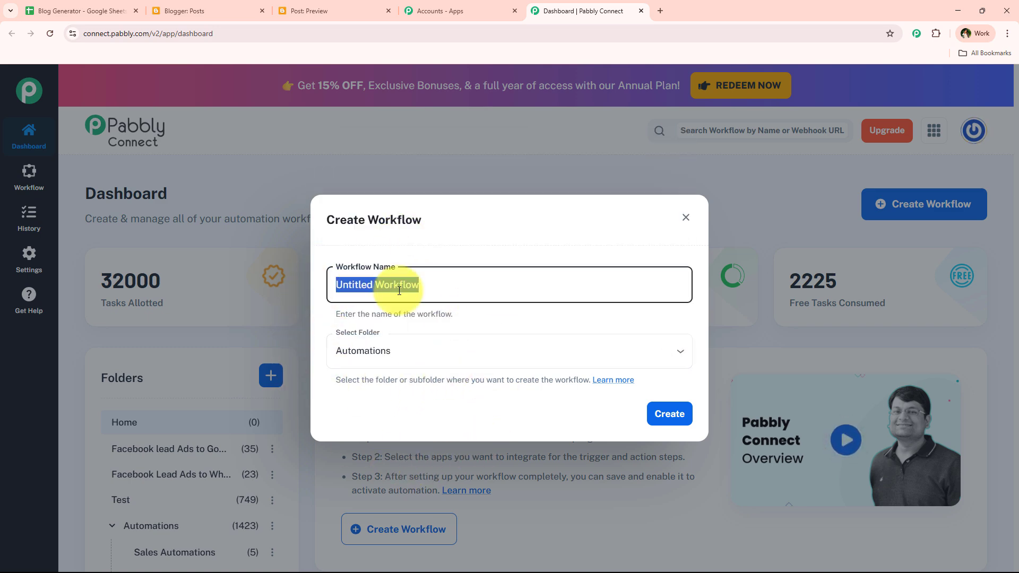
text(Generate and Publish SEO-Optimized Blog Posts to Blogger Using AI Agent)
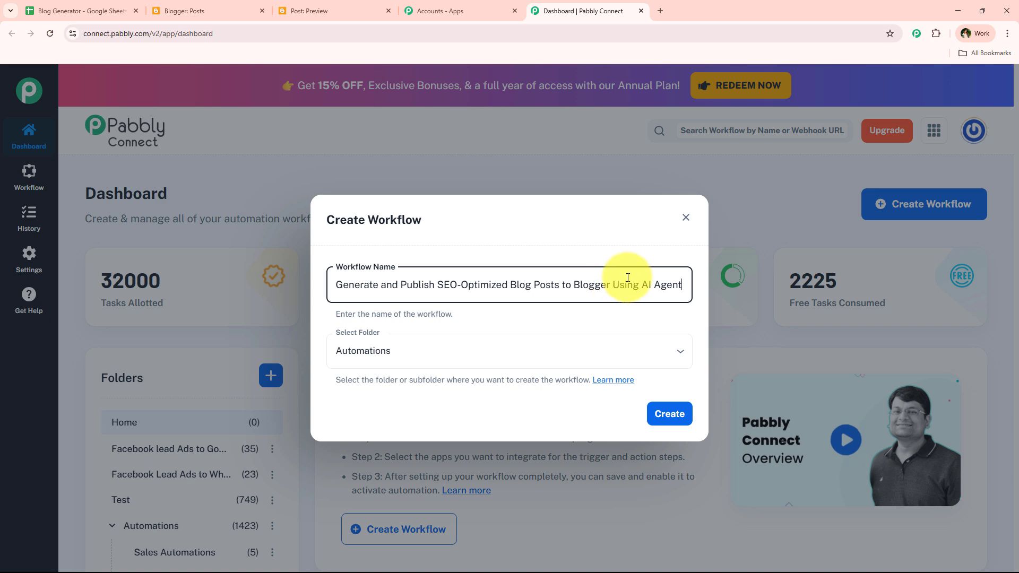
click(669, 415)
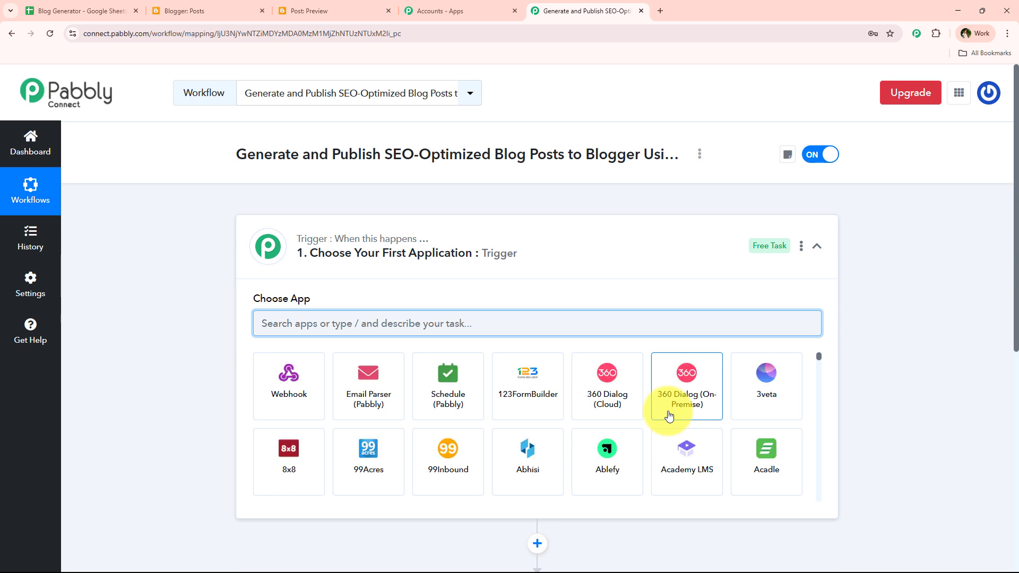
Set the workflow's trigger to Google Sheets with the event New or Updated Spreadsheet Row
click(485, 252)
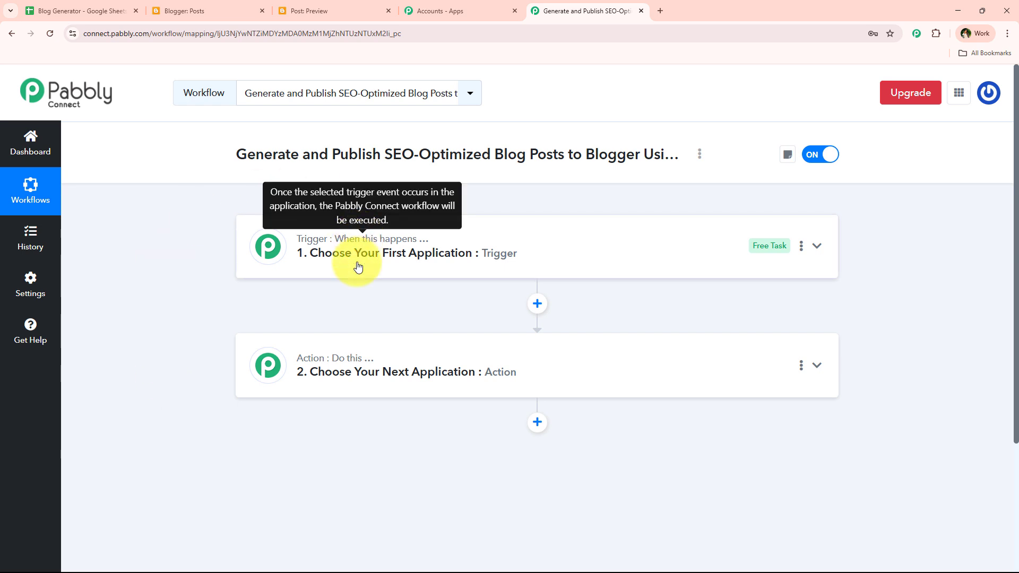
mouse_move(346, 359)
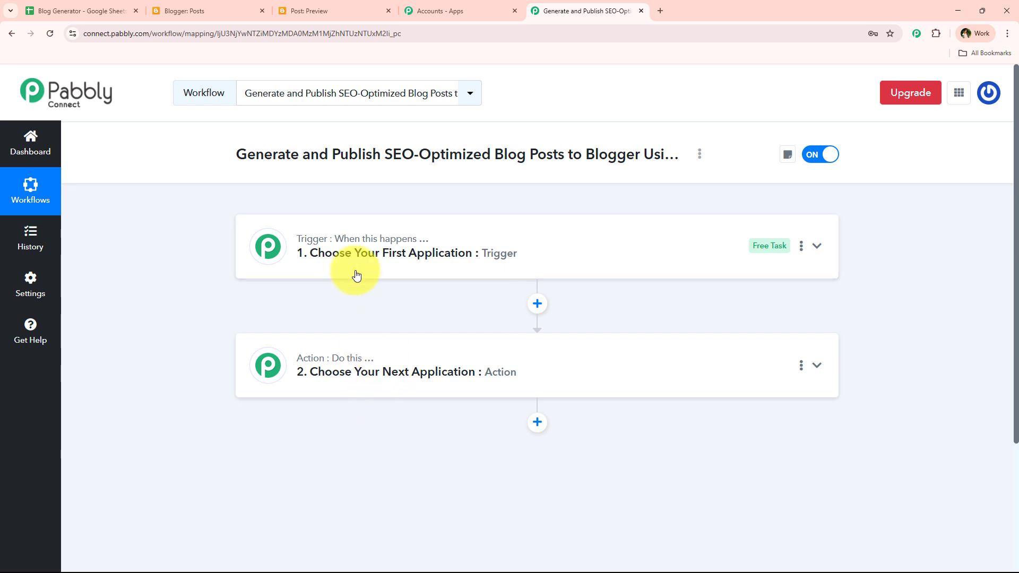
click(377, 253)
click(359, 318)
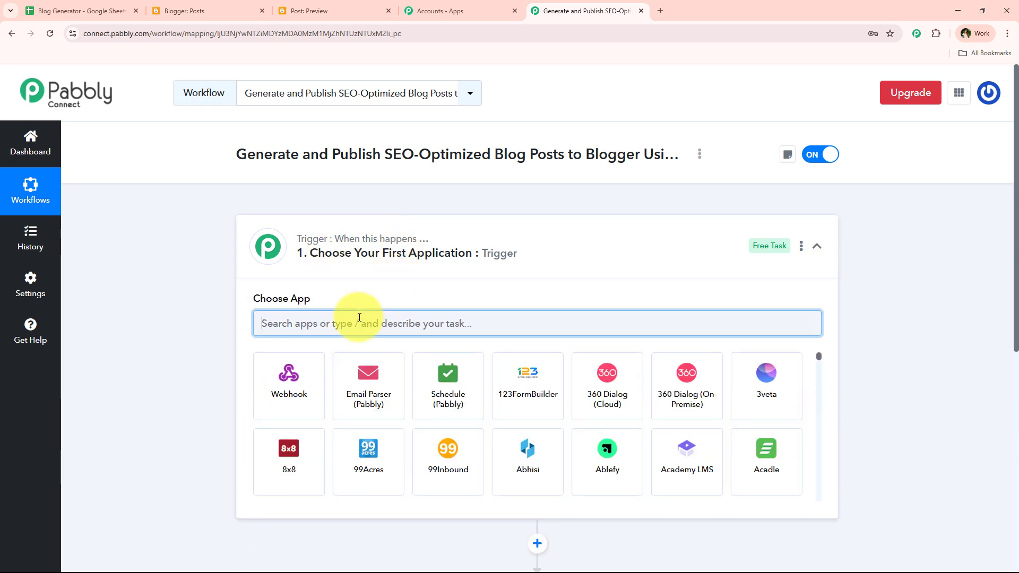
text(she)
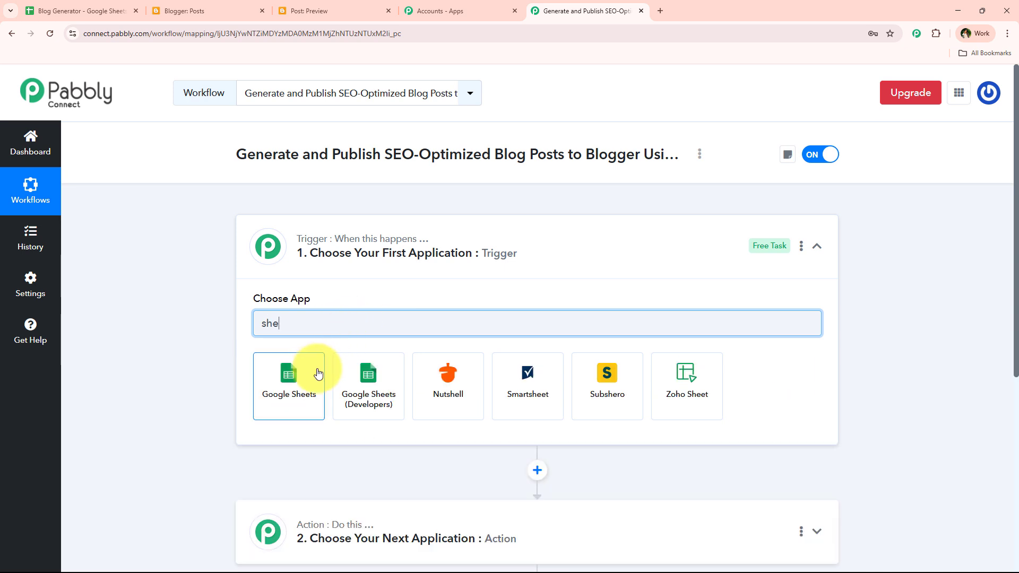
click(318, 374)
click(282, 381)
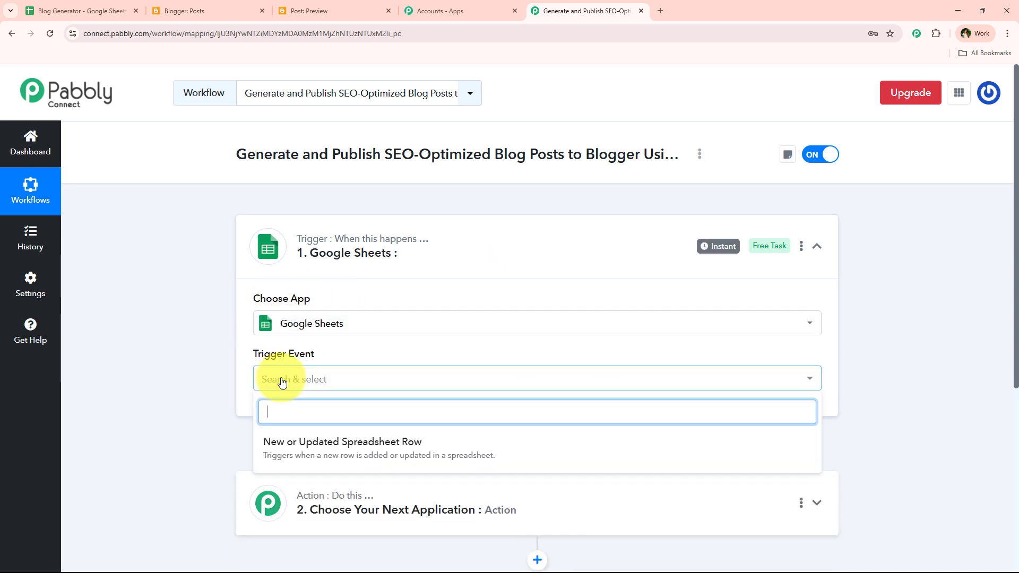
click(335, 456)
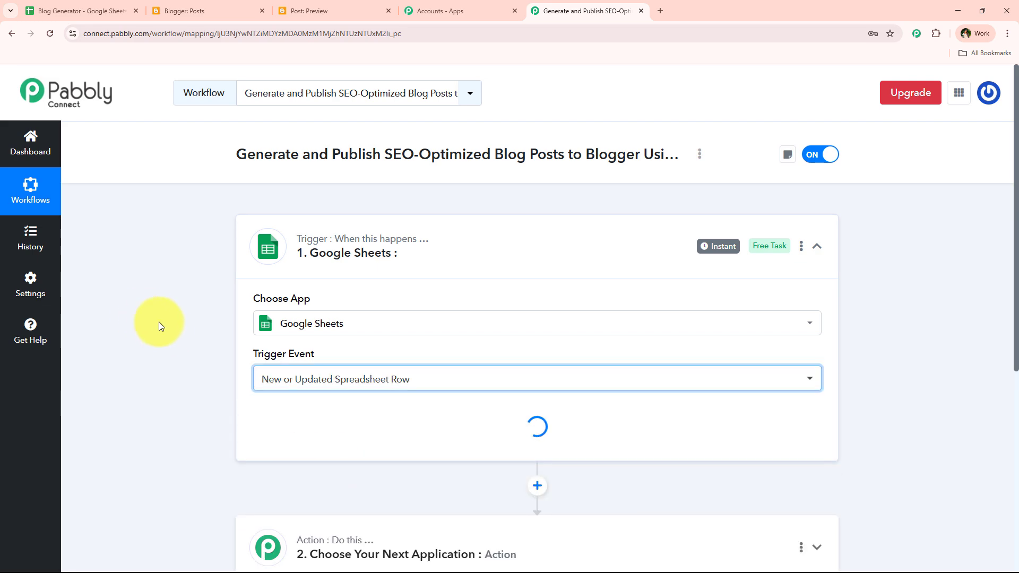
Review the webhook setup instructions of the Google Sheets trigger and copy its webhook URL
scroll(166, 330, down, 3)
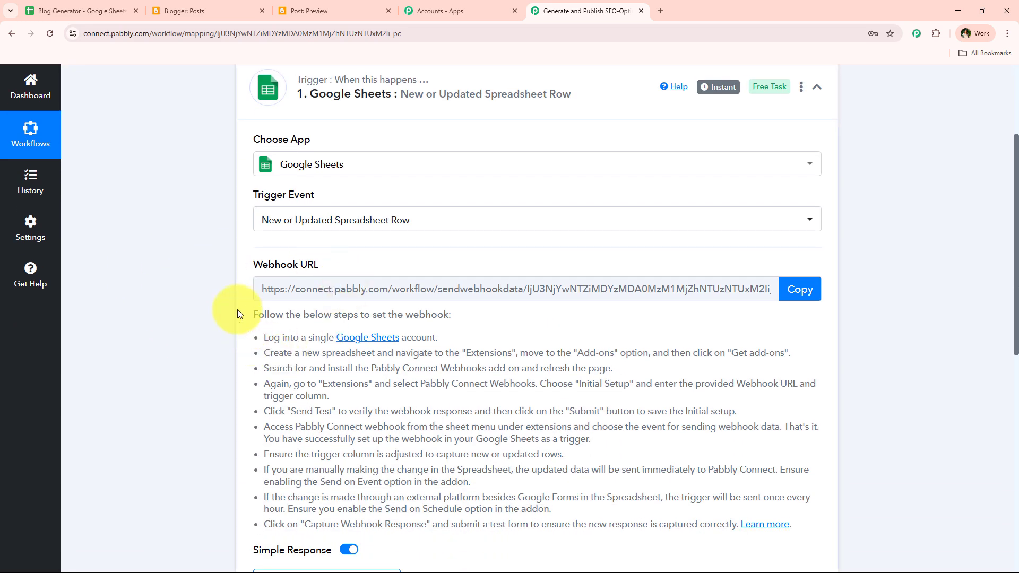
drag(263, 290, 773, 300)
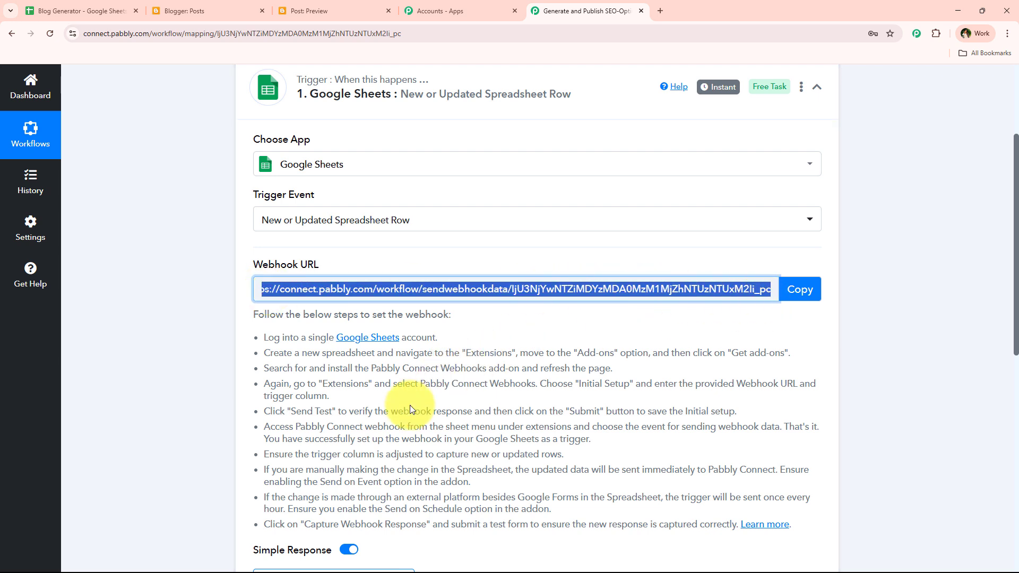
scroll(372, 414, up, 2)
scroll(234, 342, down, 3)
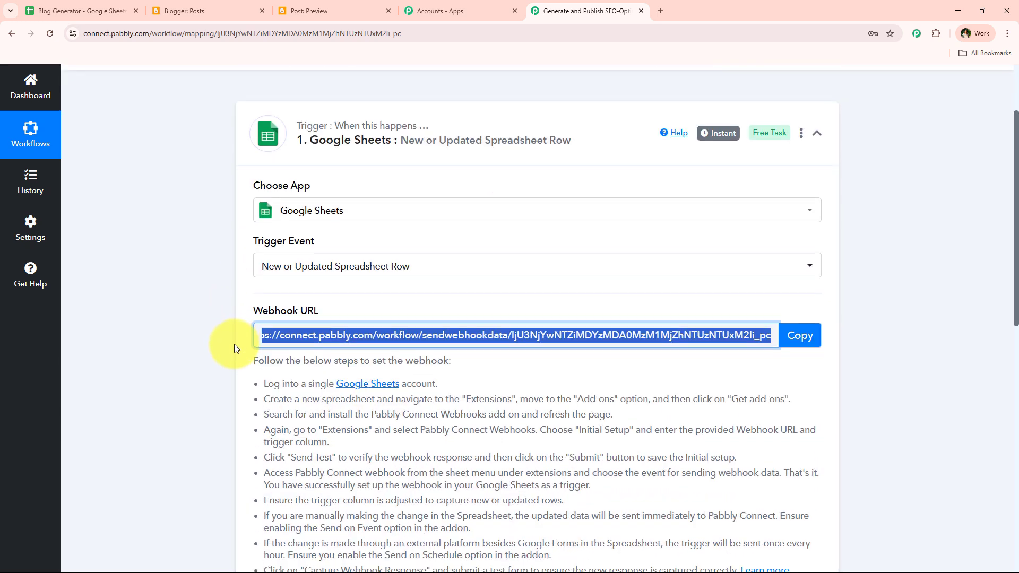
click(256, 300)
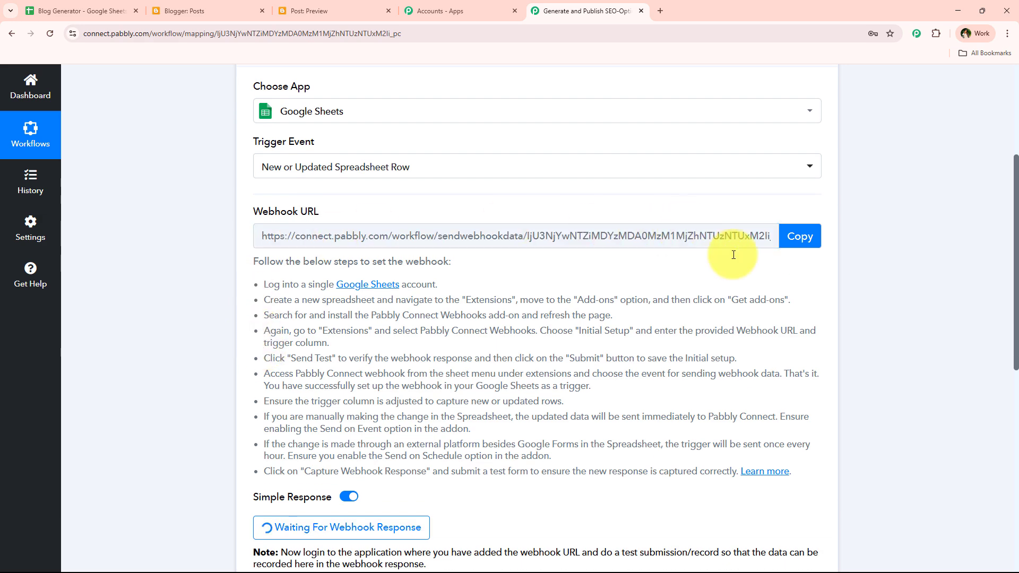
click(800, 236)
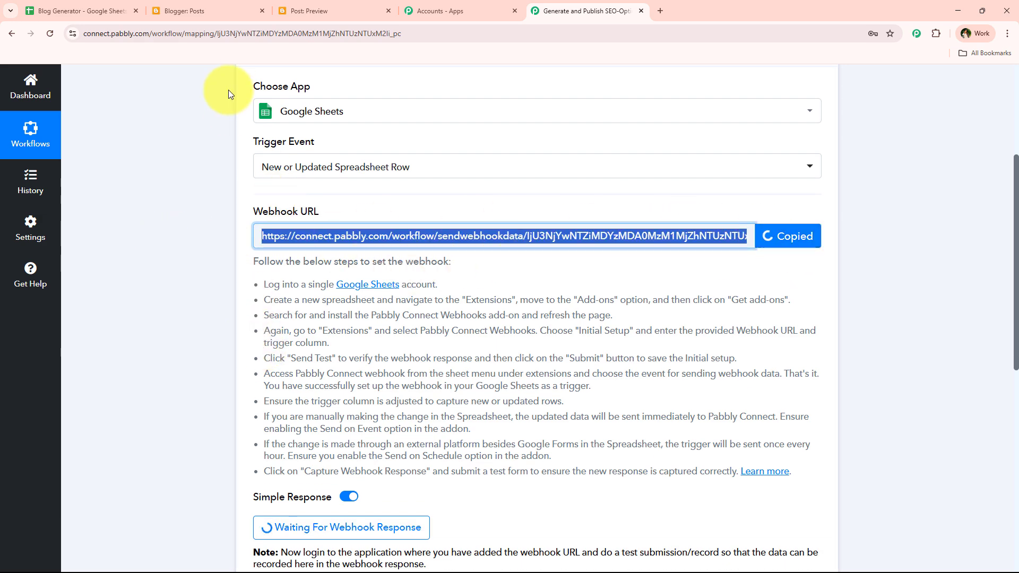
In the Blog Generator sheet, look up the Pabbly Connect Webhooks add-on in the Google Workspace Marketplace and check whether it is installed
click(79, 11)
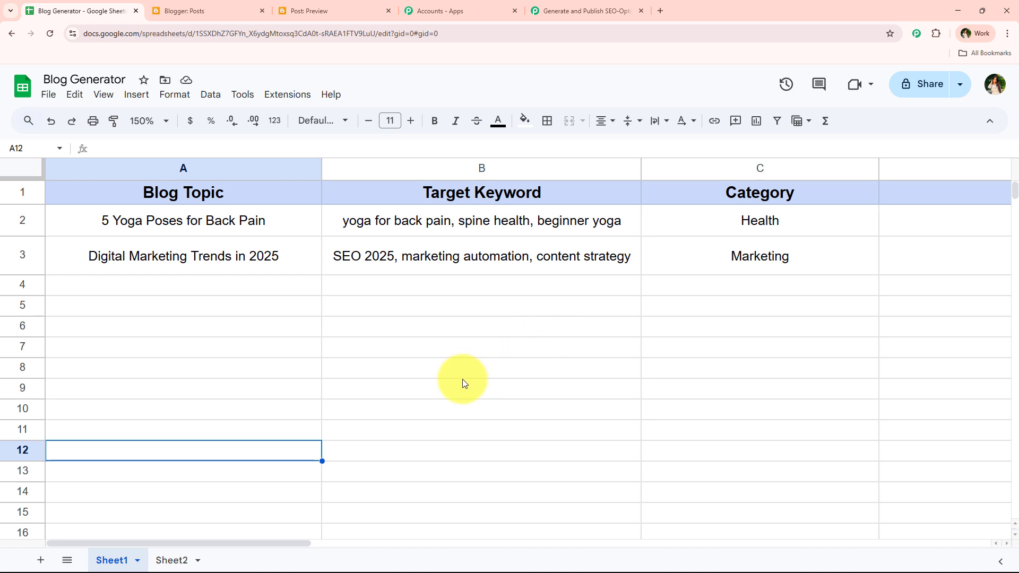
click(275, 95)
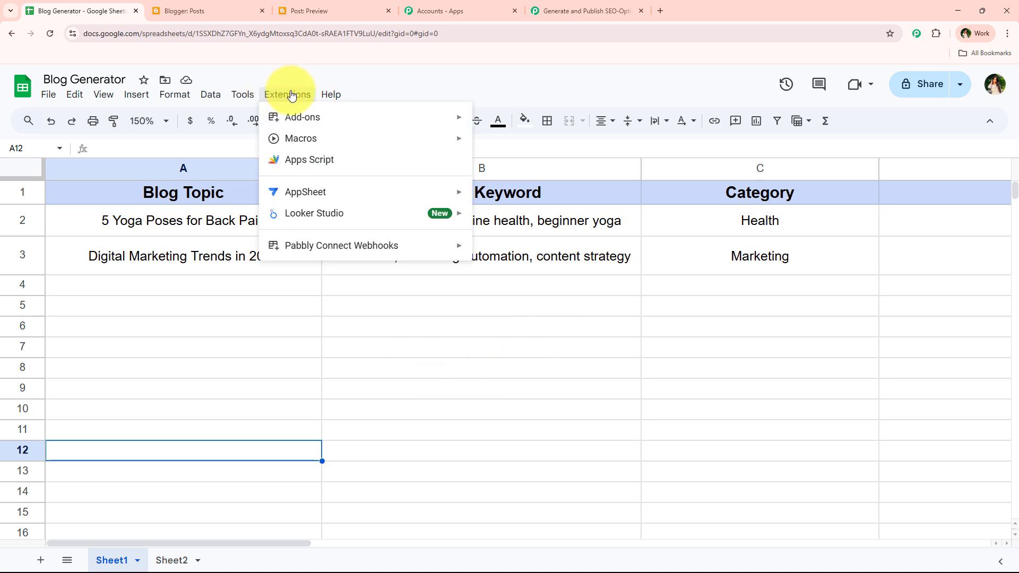
mouse_move(281, 116)
click(537, 127)
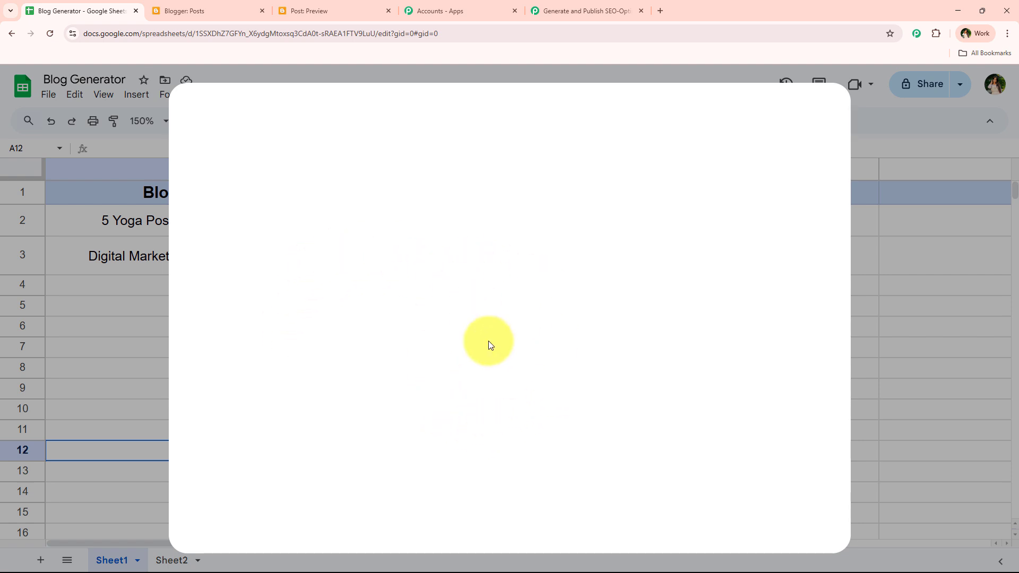
click(531, 120)
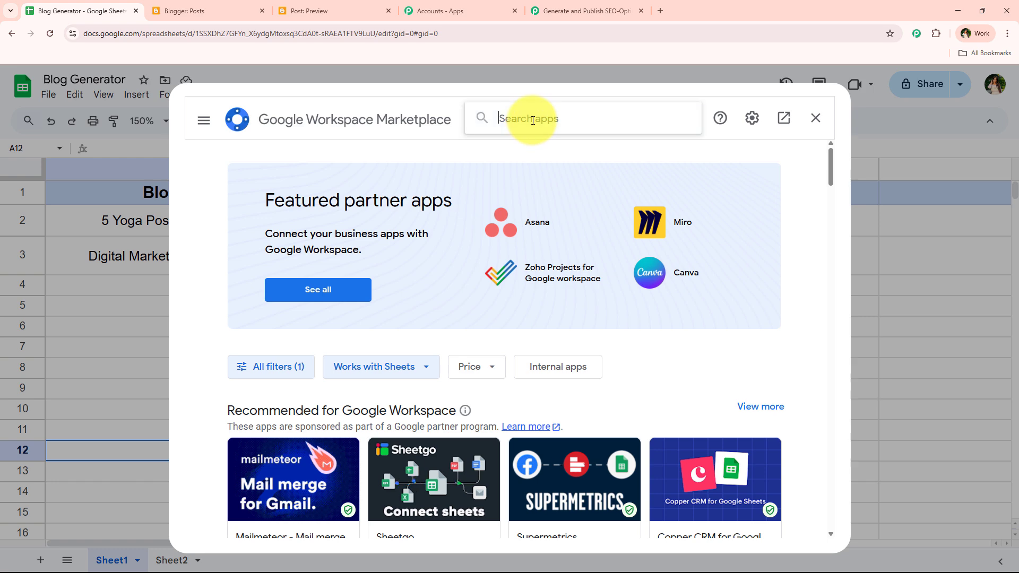
text(Pabb)
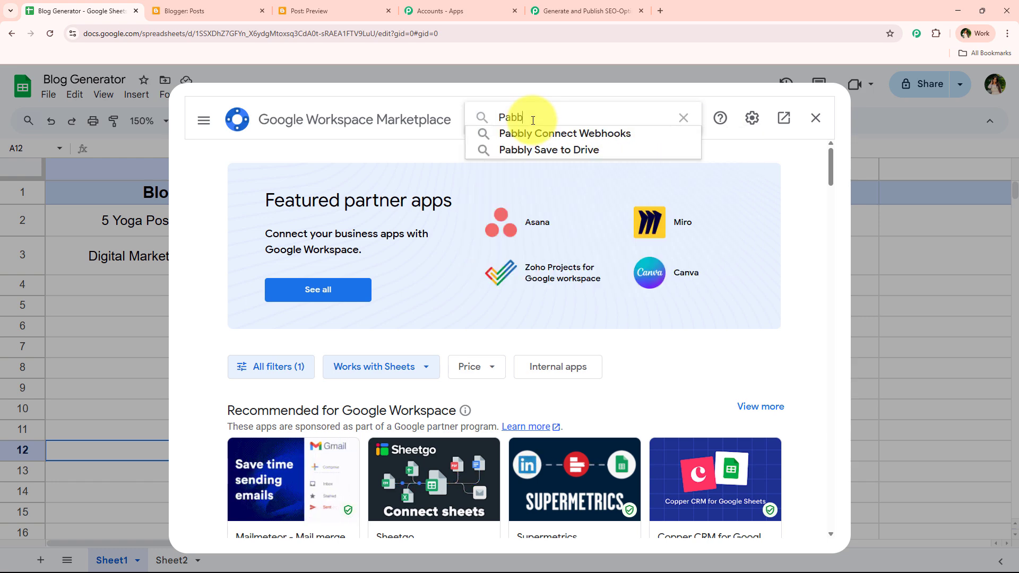
click(531, 140)
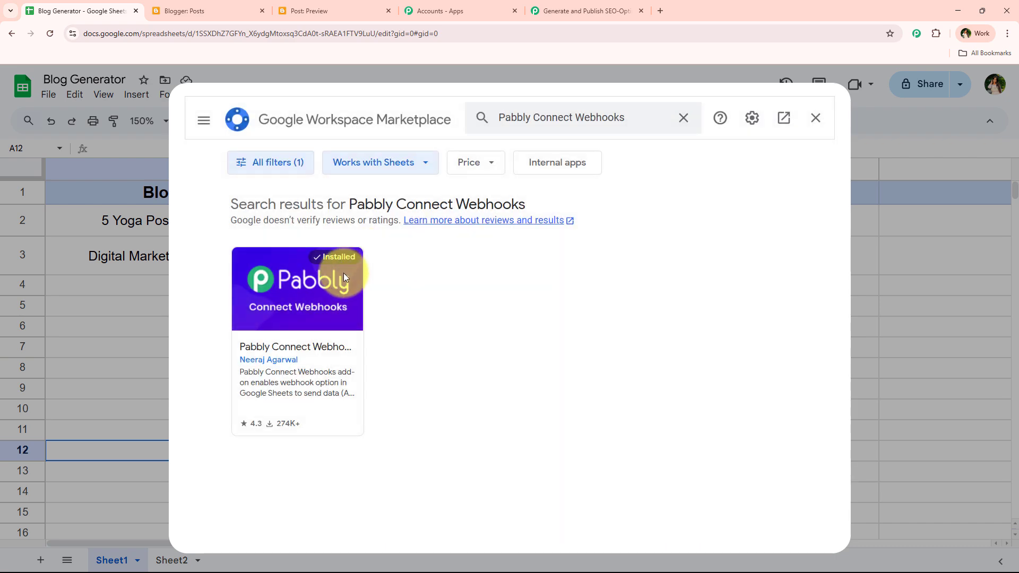
click(300, 290)
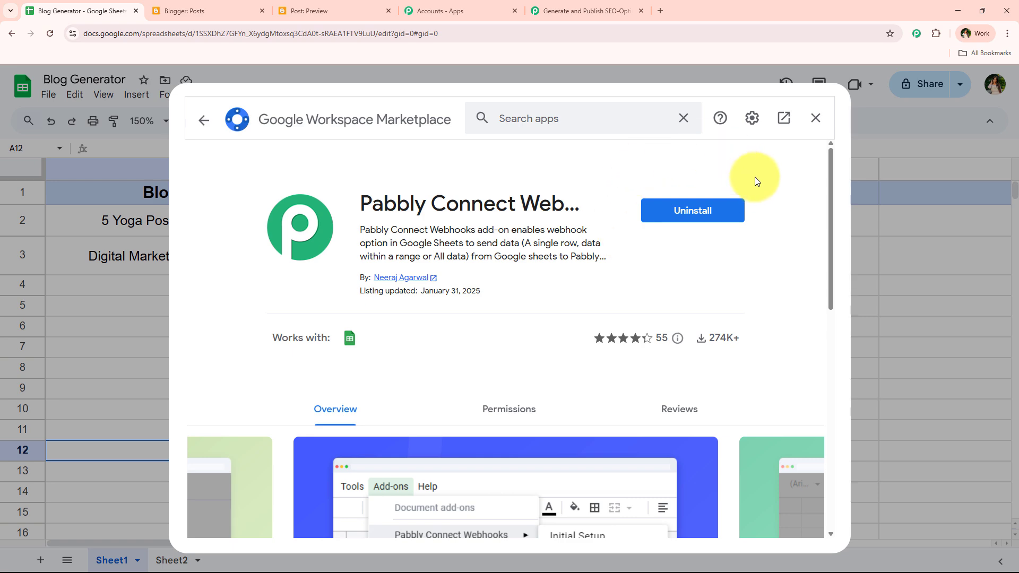
click(815, 121)
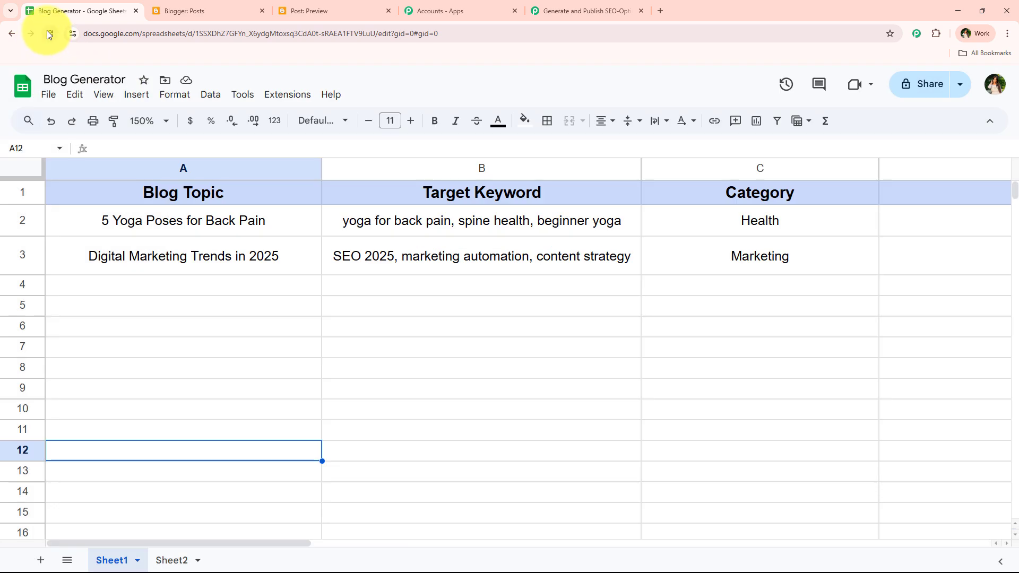
Open the Pabbly Connect Webhooks initial setup for Sheet1 and paste the copied webhook URL
click(302, 289)
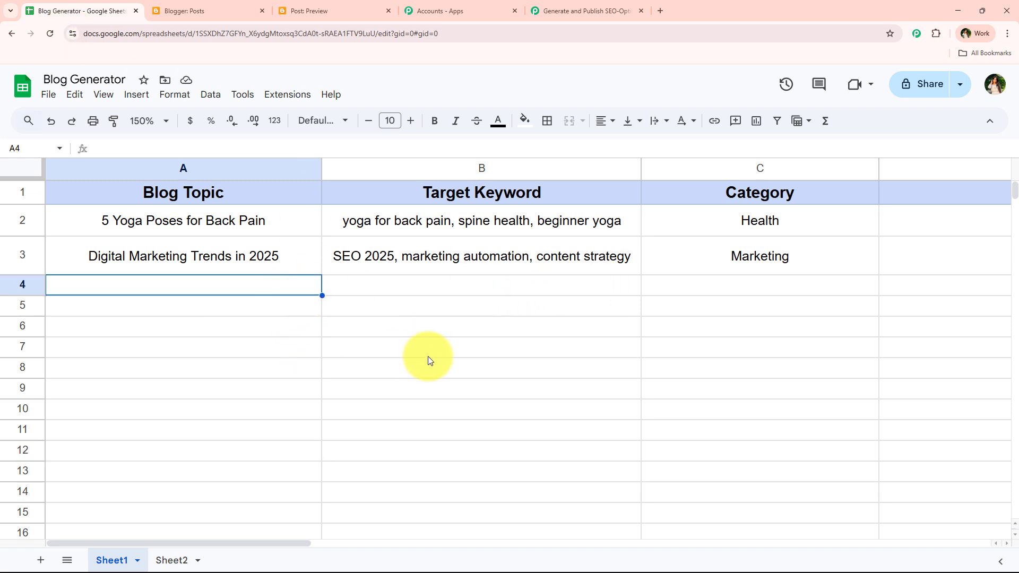
click(286, 94)
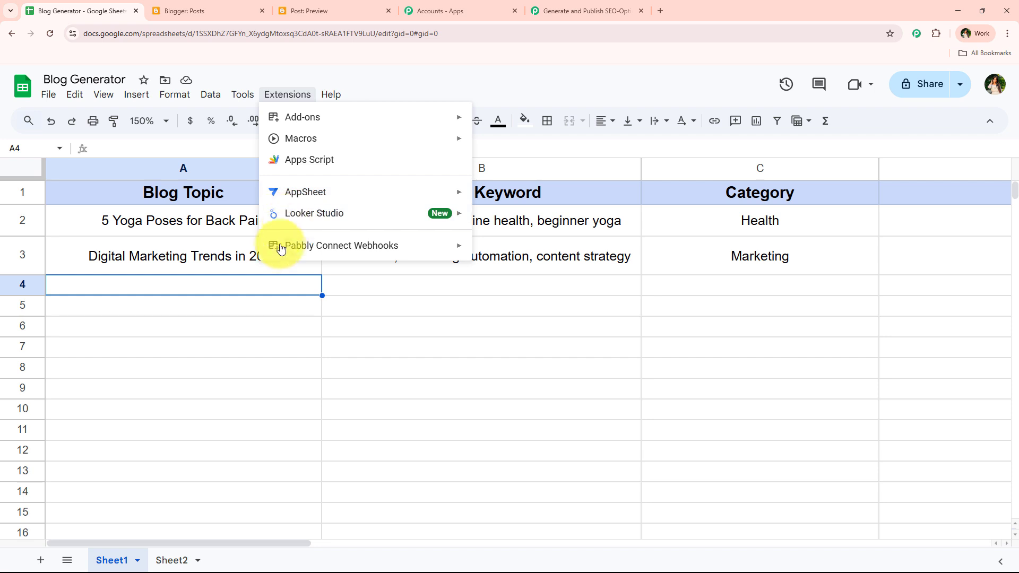
mouse_move(262, 94)
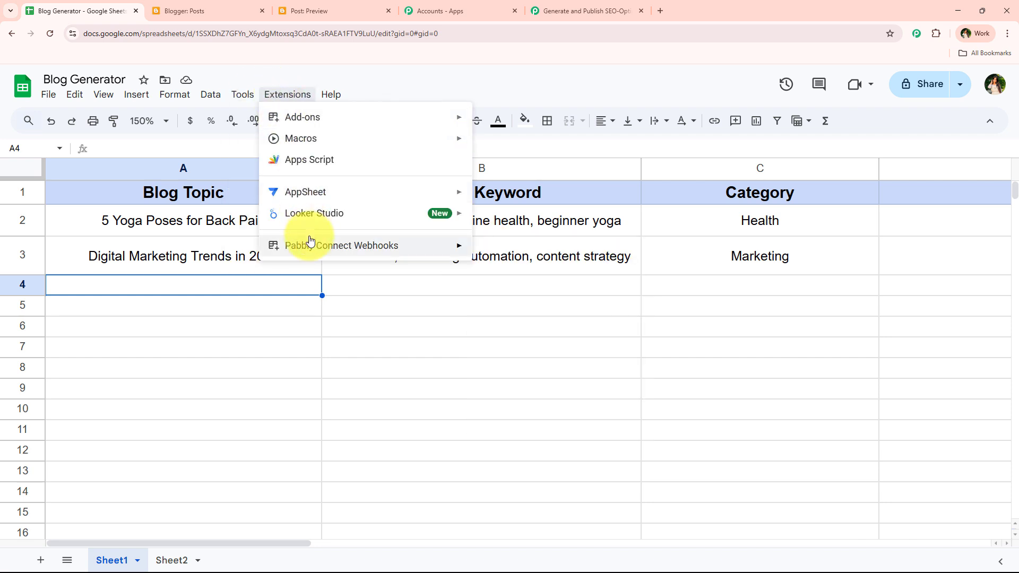
mouse_move(308, 244)
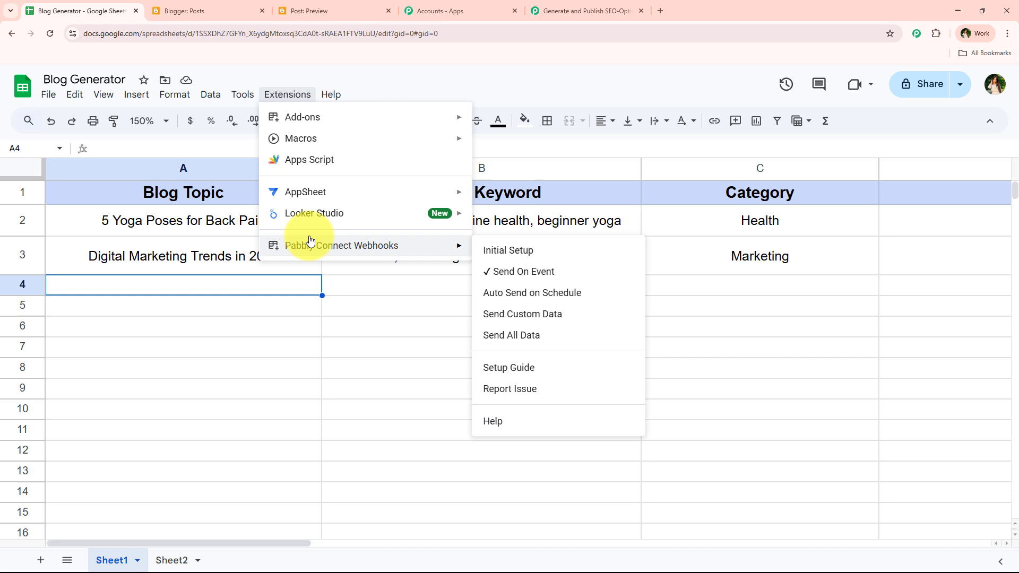
click(496, 251)
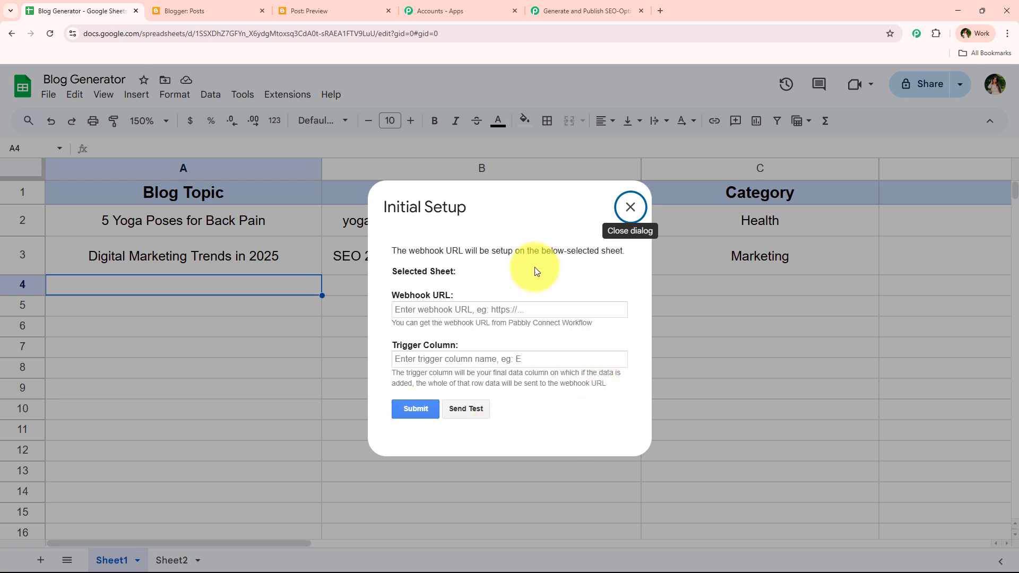
drag(392, 294, 453, 295)
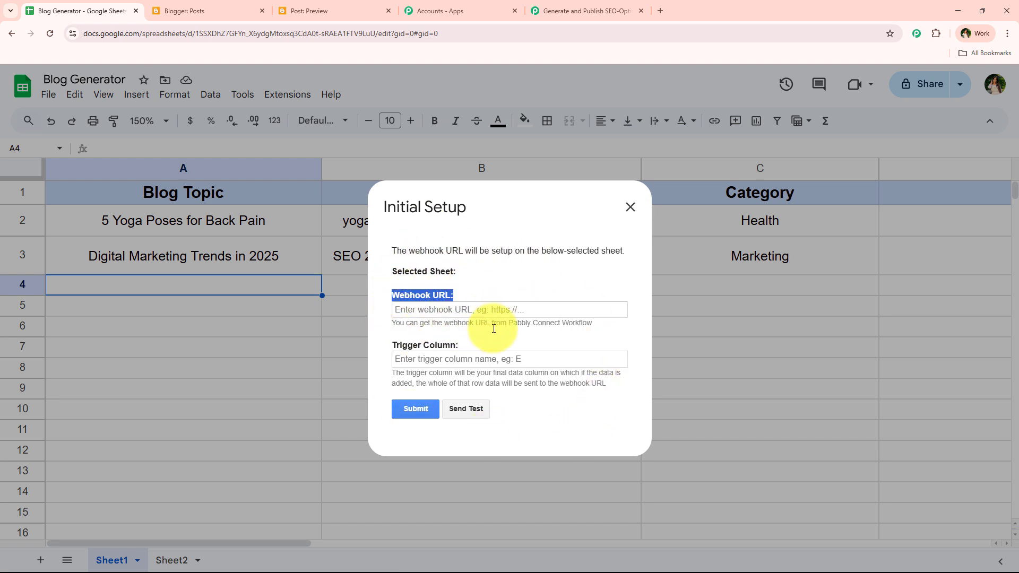
drag(491, 345, 392, 345)
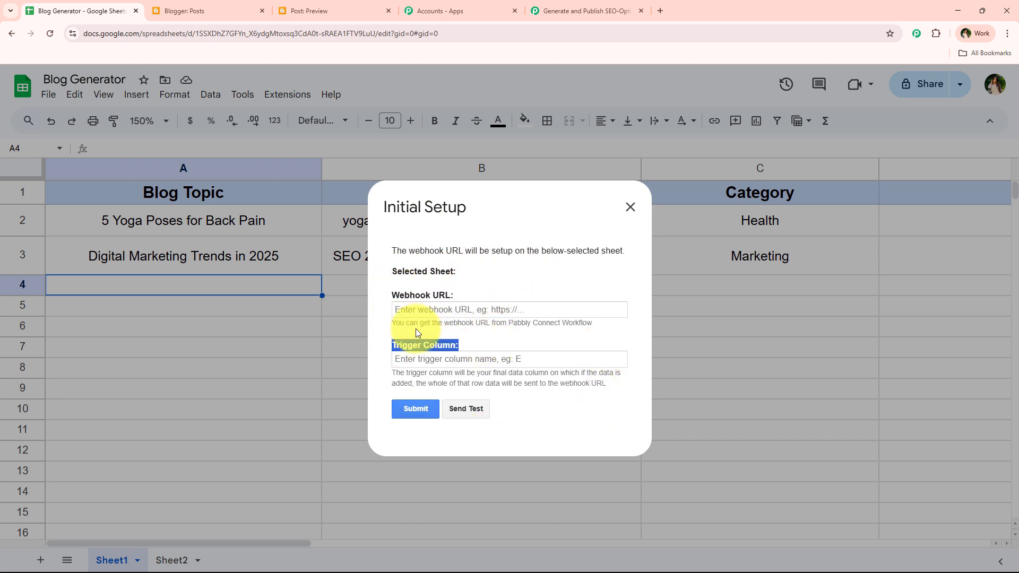
click(498, 330)
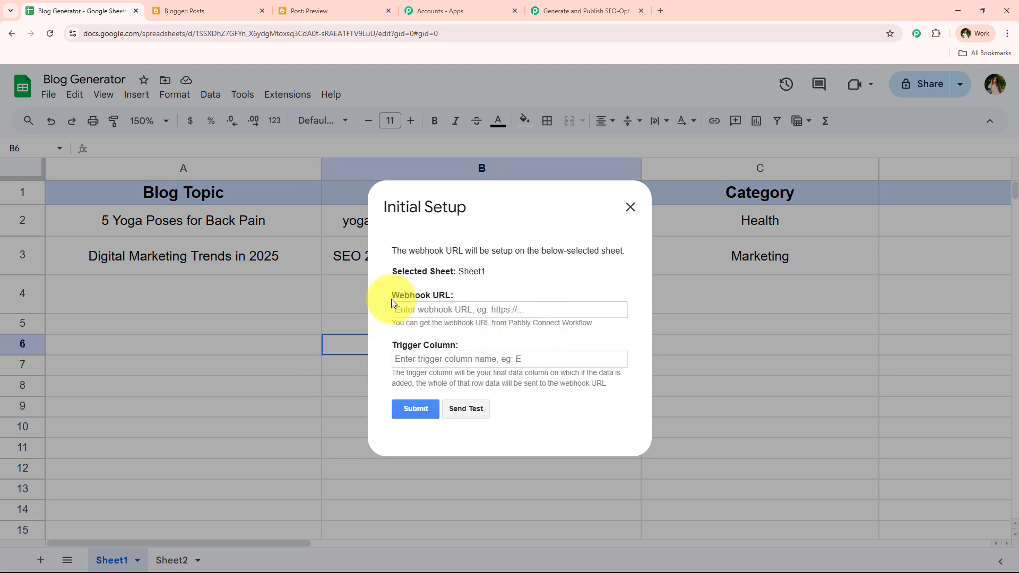
right_click(505, 313)
click(576, 443)
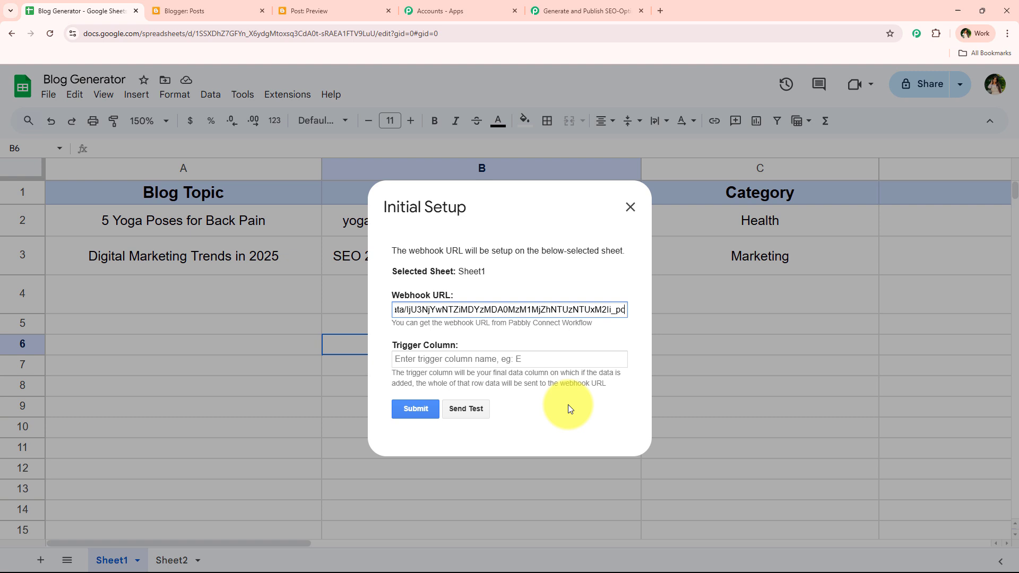
click(512, 336)
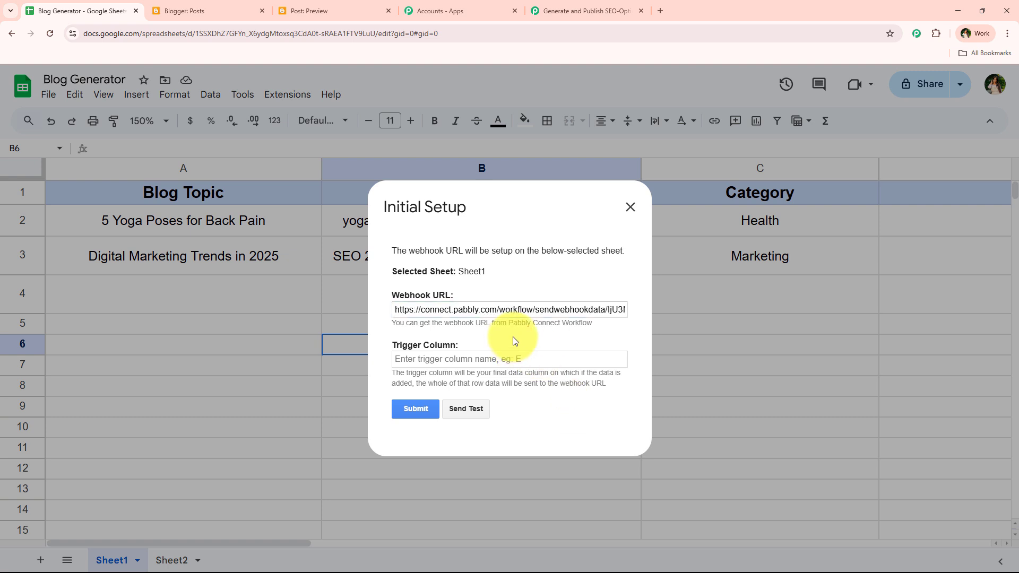
Set the trigger column to C, submit the initial setup and close it
click(473, 352)
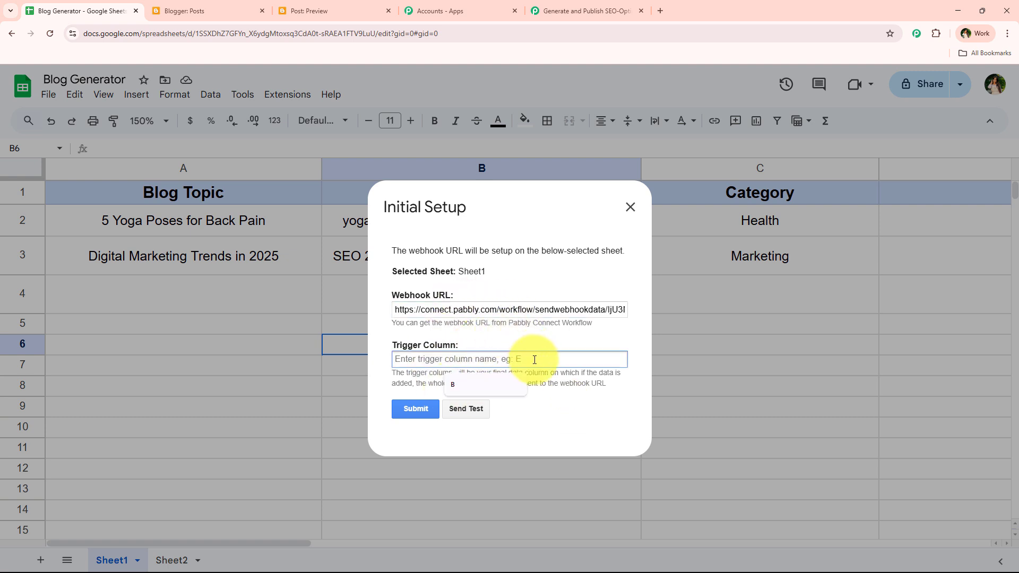
text(C)
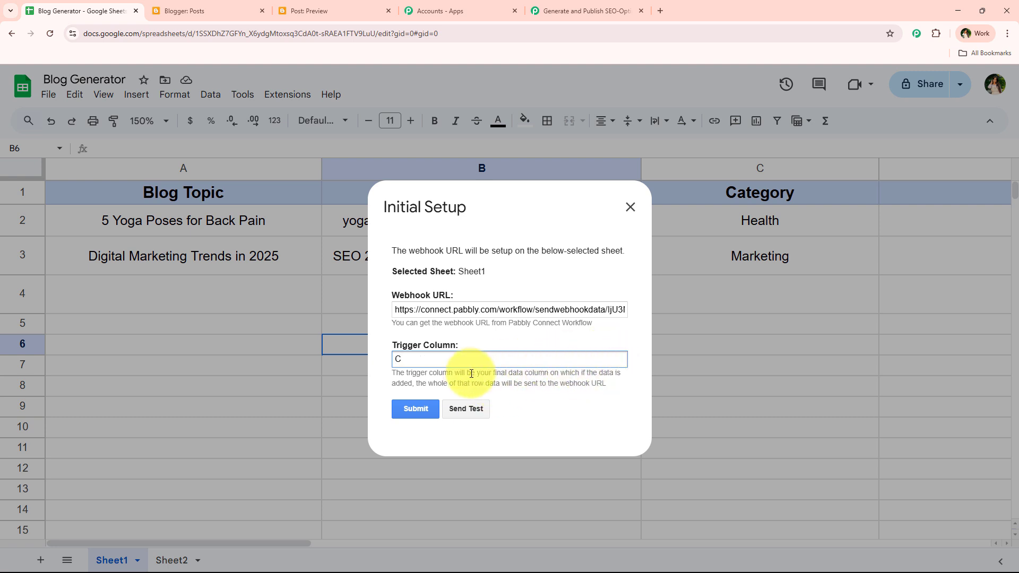
click(412, 382)
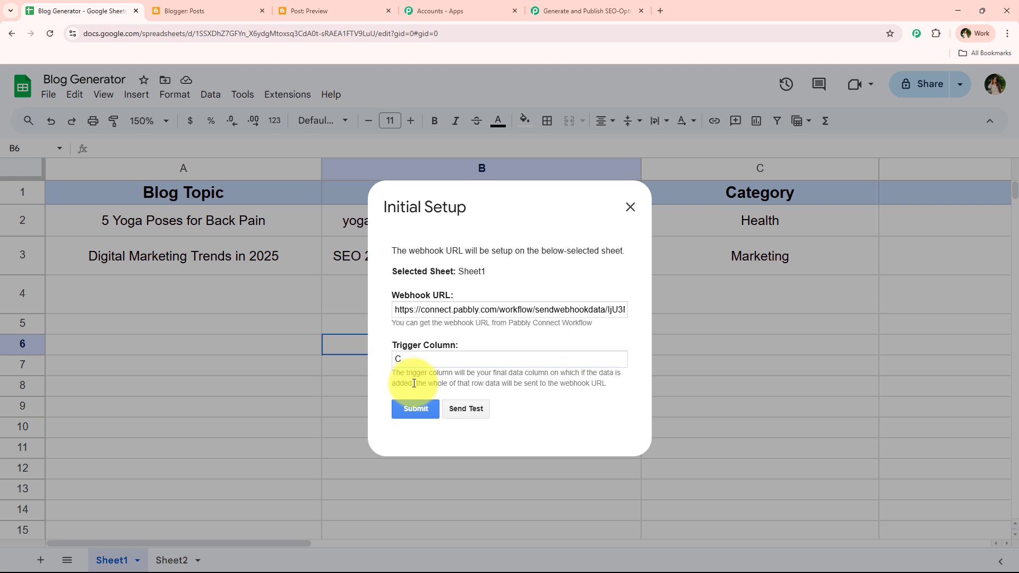
drag(612, 388, 416, 386)
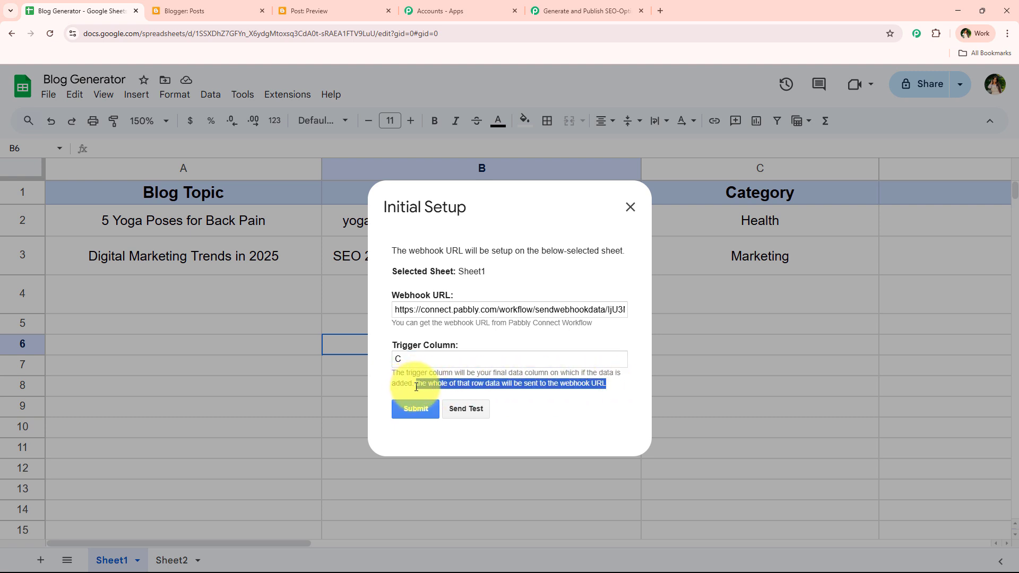
click(460, 340)
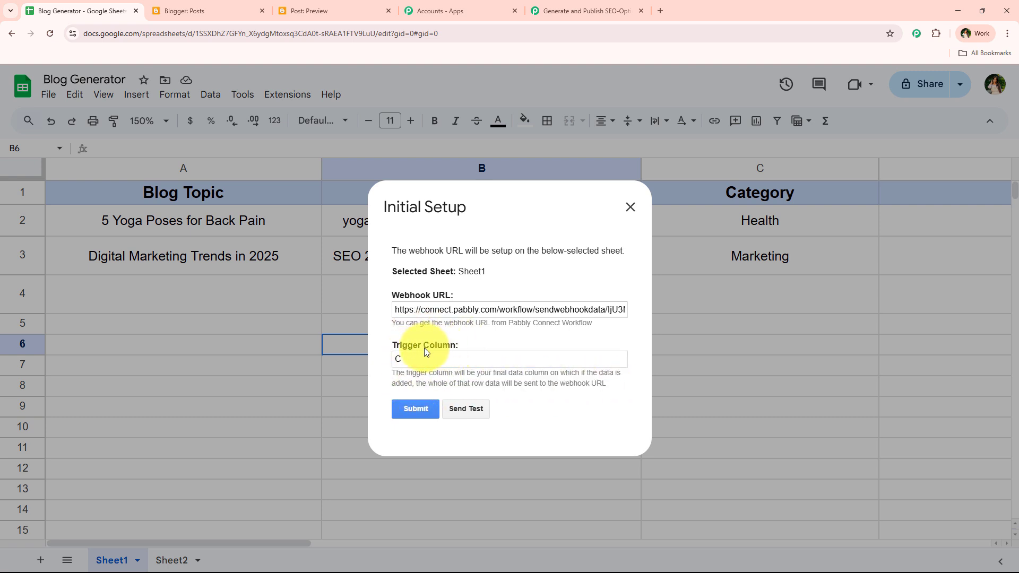
click(405, 414)
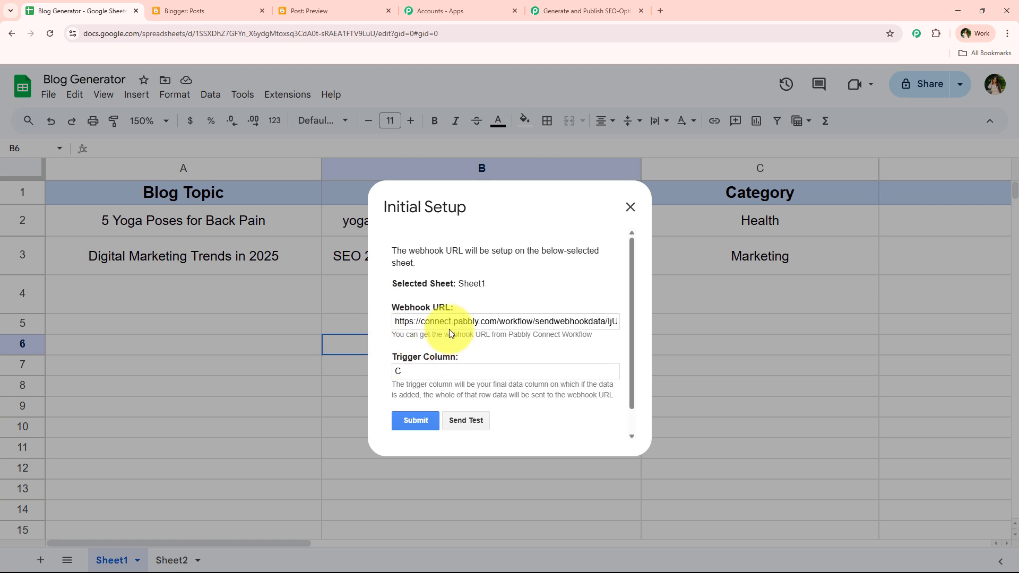
scroll(449, 334, down, 1)
drag(525, 420, 388, 423)
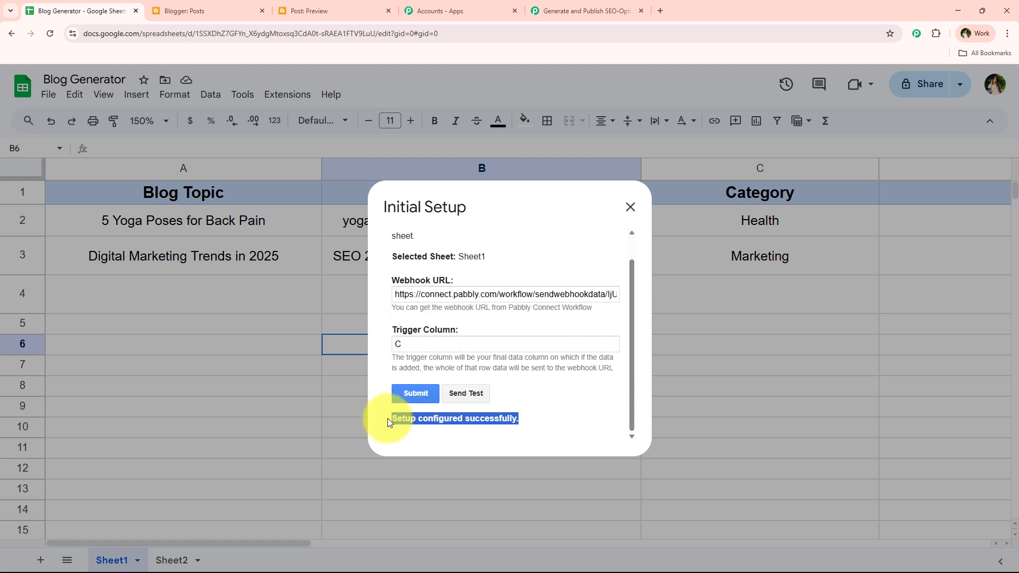
click(629, 211)
Switch to the Pabbly Connect workflow and read the webhook status and the note on making a test submission
click(584, 10)
scroll(194, 328, up, 2)
scroll(307, 212, up, 3)
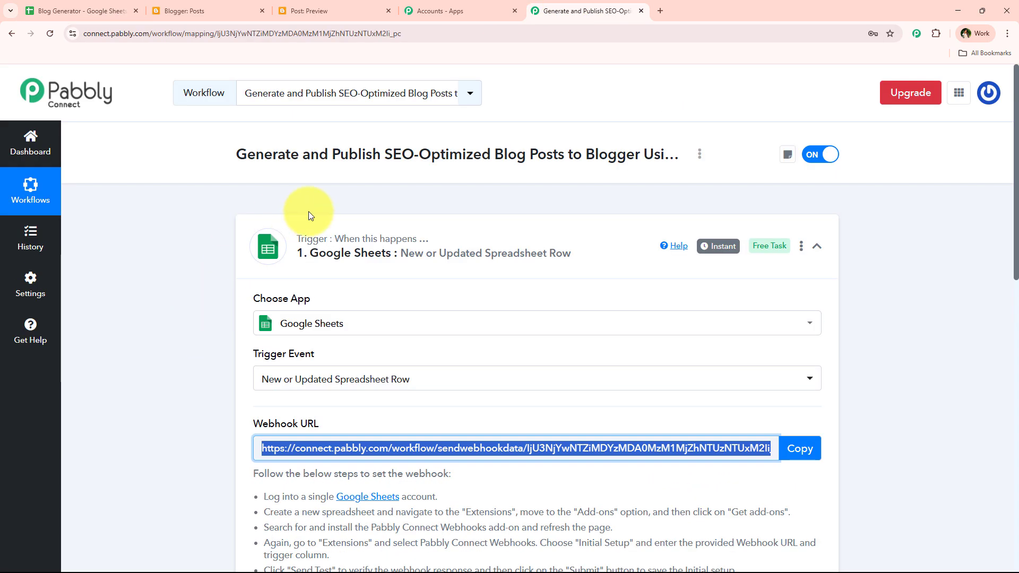
scroll(208, 308, down, 8)
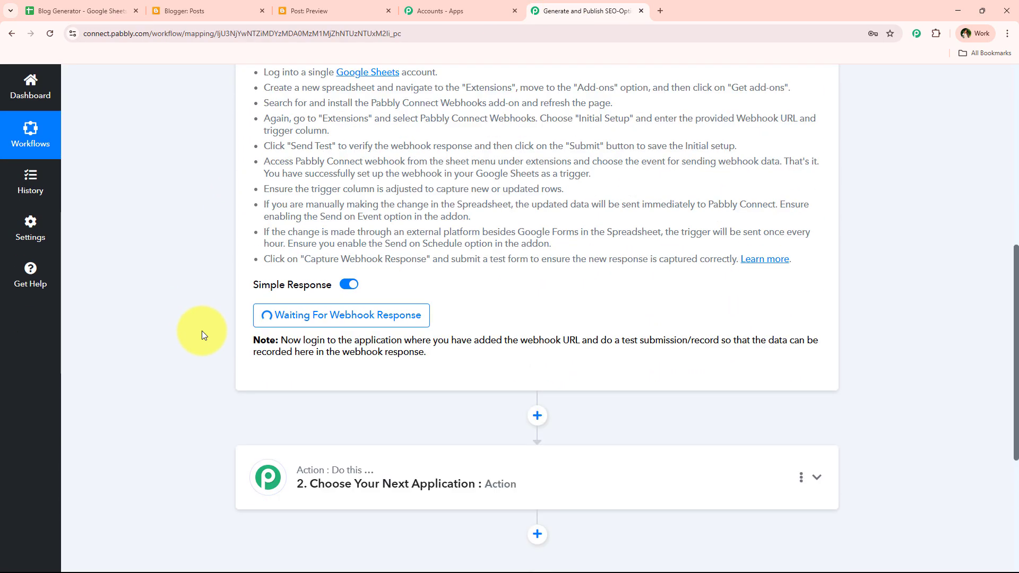
scroll(202, 330, down, 1)
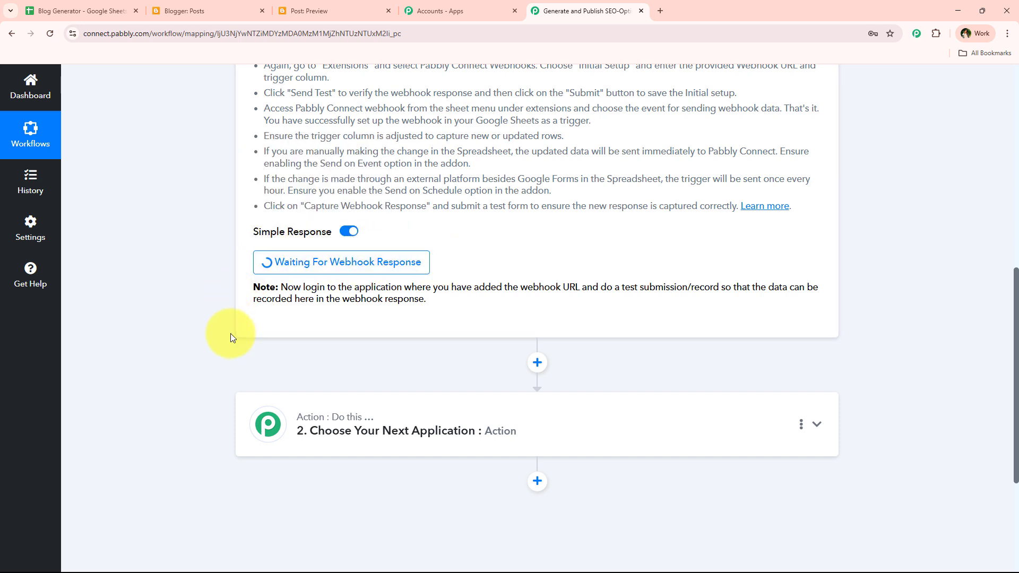
drag(598, 287, 726, 297)
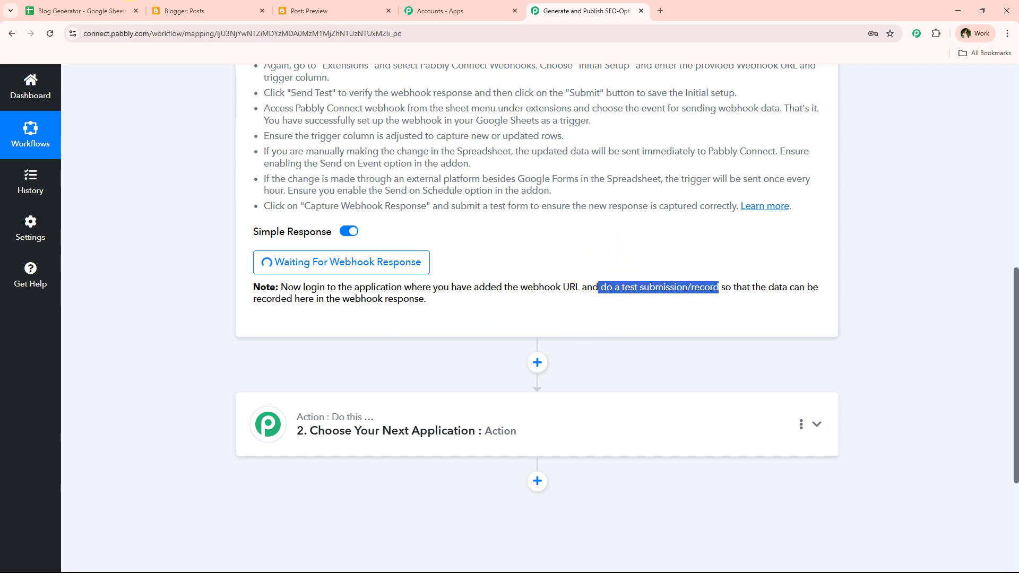
In the Blog Generator sheet, enable the Send On Event option of Pabbly Connect Webhooks and check that it is active
click(80, 10)
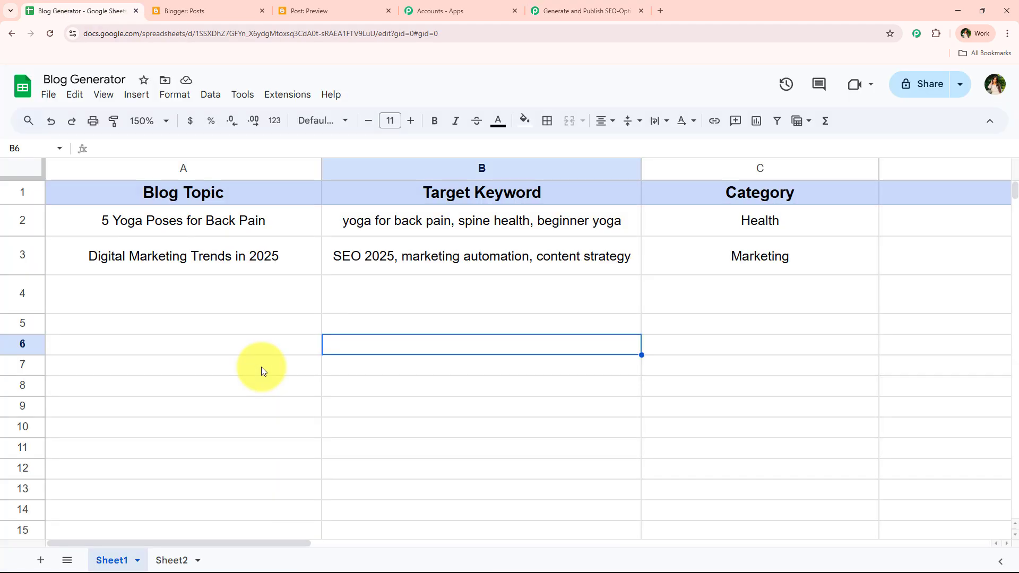
click(293, 96)
mouse_move(295, 253)
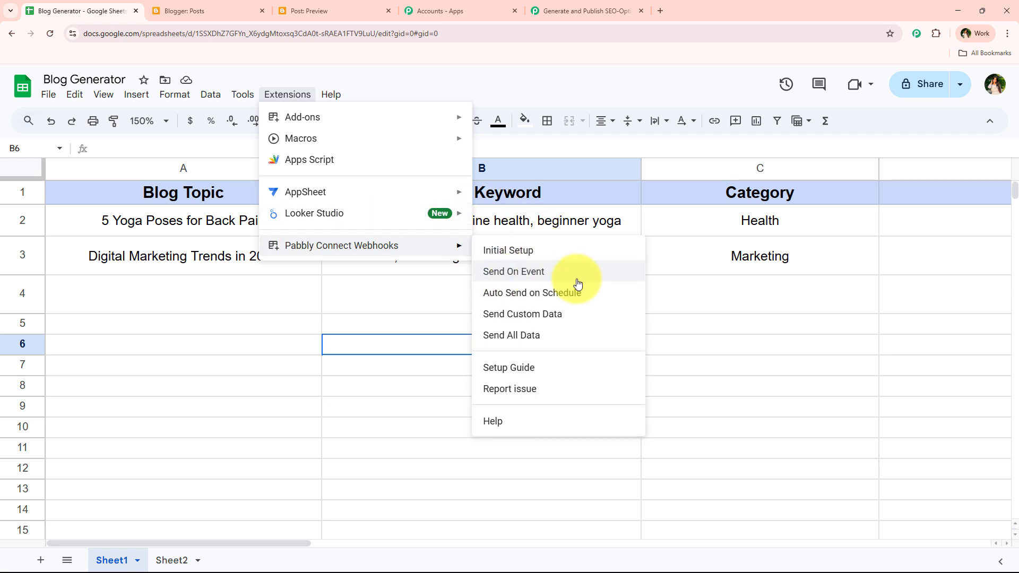
click(578, 281)
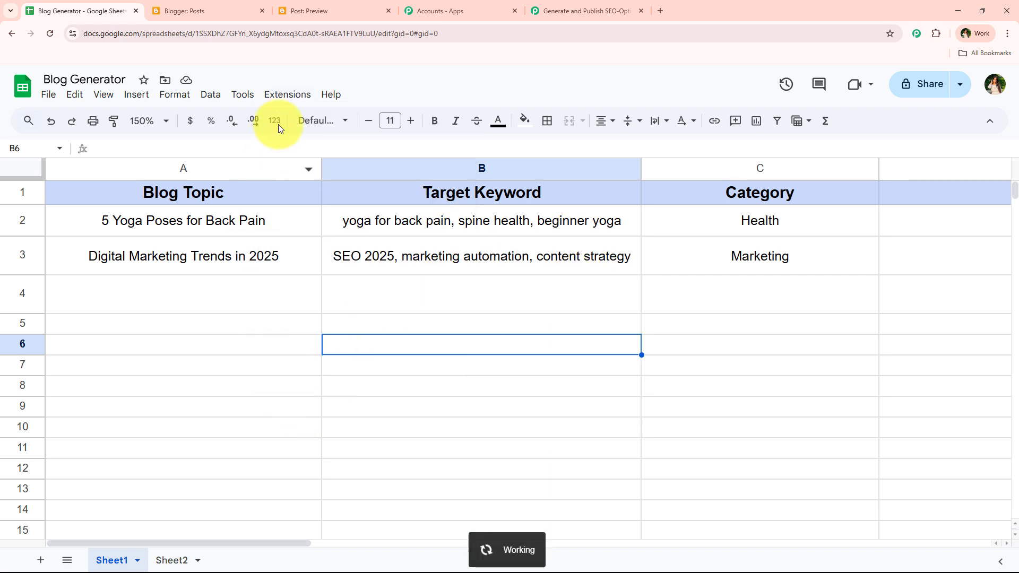
click(288, 94)
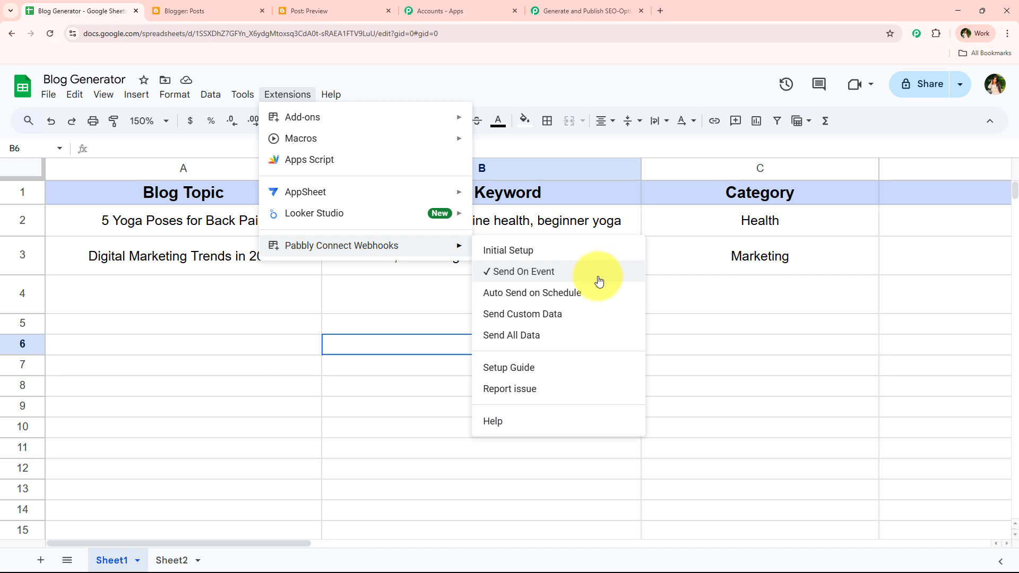
click(280, 308)
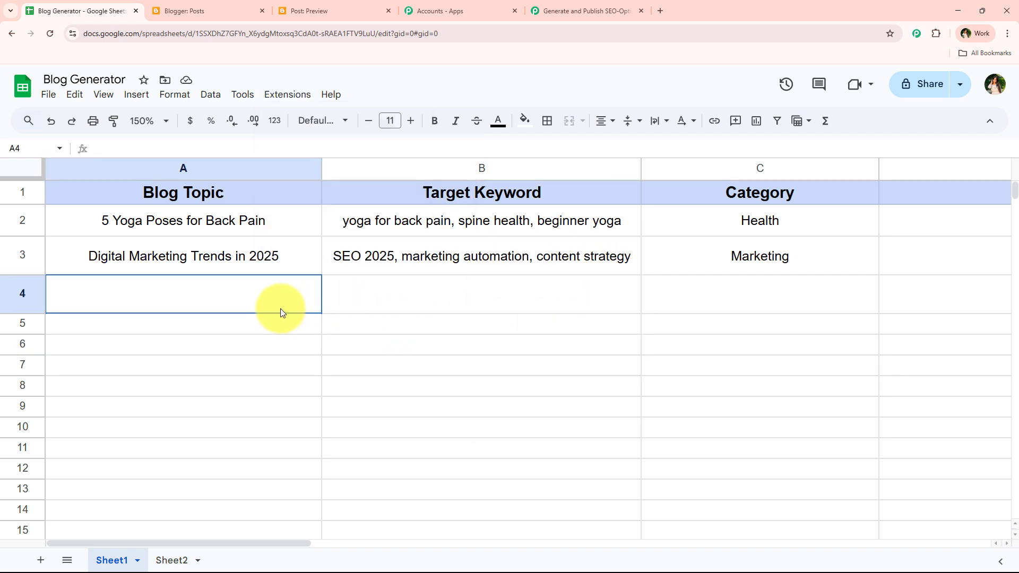
Restore row 4 as a test record by undoing its deletion: "Best Budget Travel Destinations", "travel hacks, budget travel, 2025 destinations", "Travel"
drag(24, 313, 29, 308)
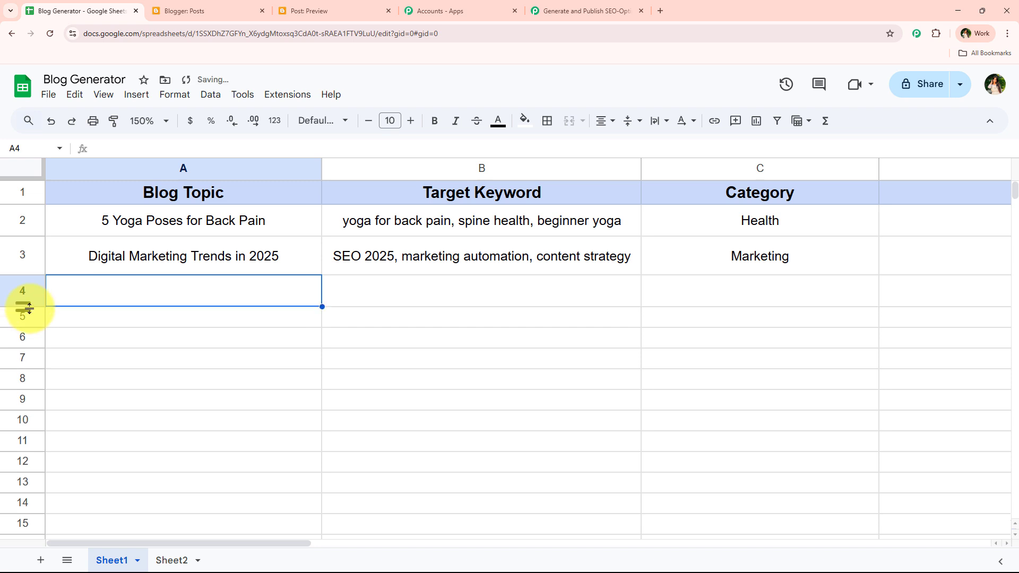
key(ctrl+z)
key(ctrl+z)
key(ctrl+z)
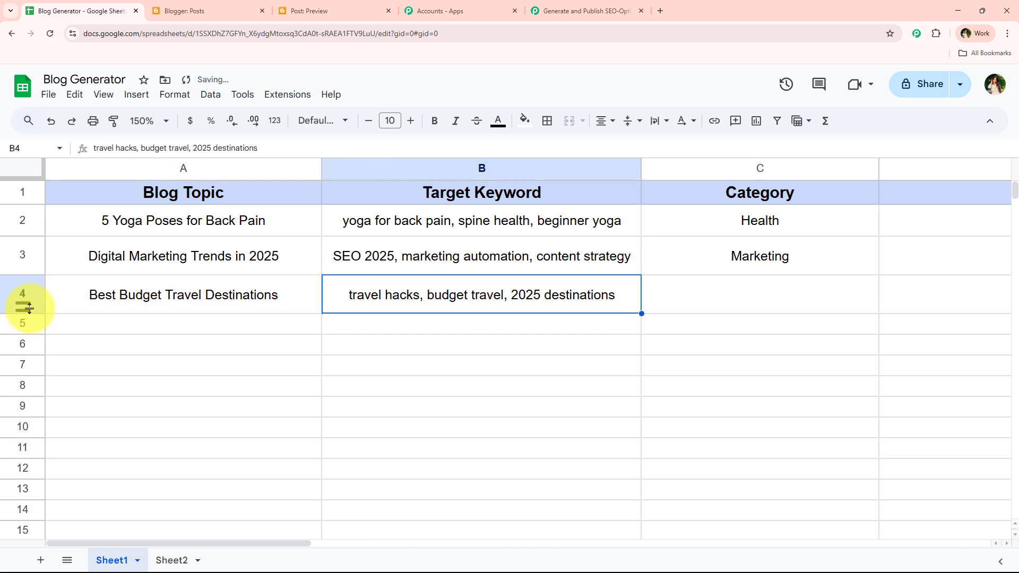
key(ctrl+z)
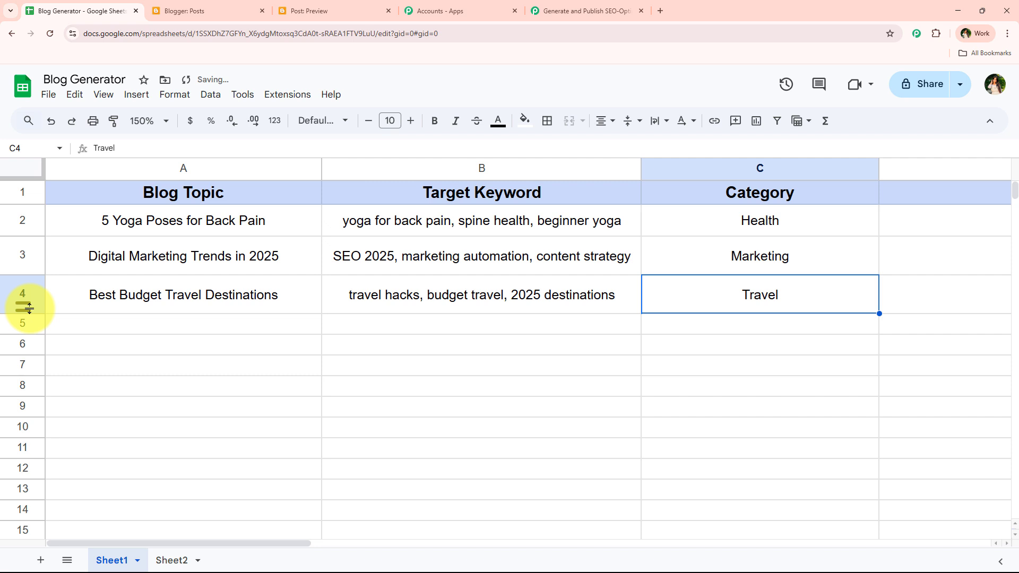
click(295, 393)
drag(222, 294, 666, 310)
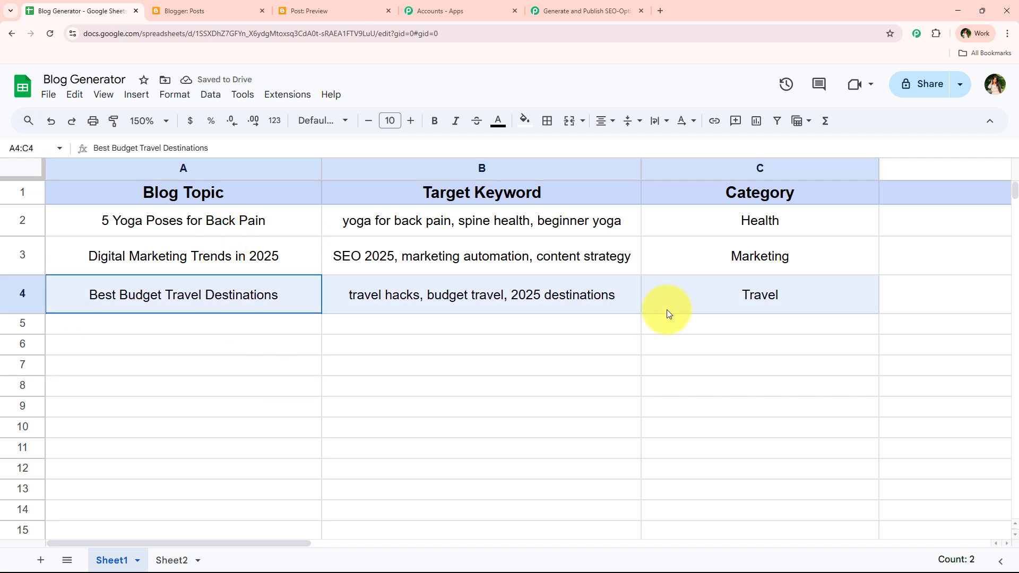
click(472, 374)
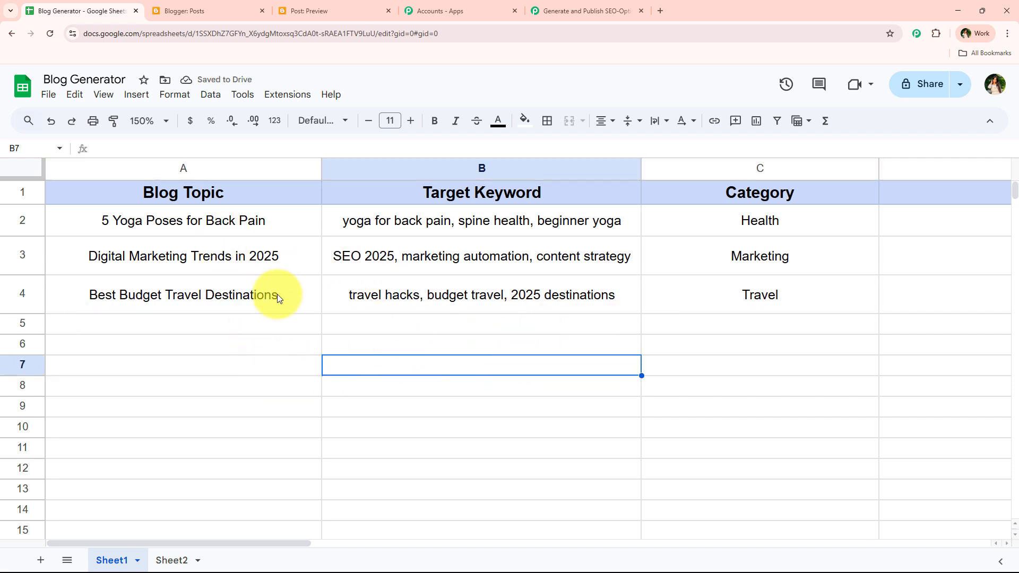
drag(307, 302, 653, 302)
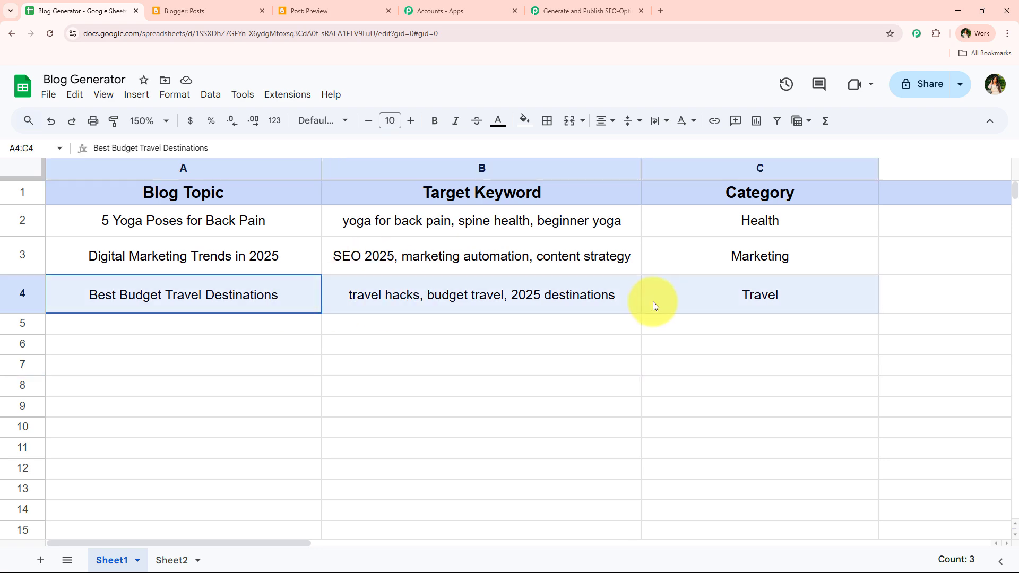
Switch to the Pabbly Connect workflow and check the blog topic, target keyword and category in the captured webhook response
click(565, 4)
scroll(210, 212, down, 4)
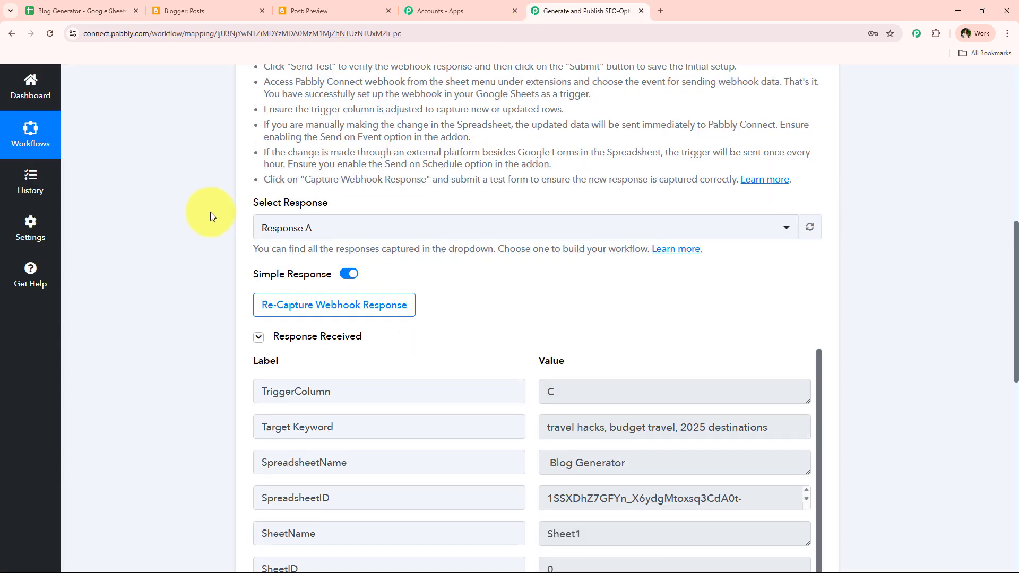
click(543, 469)
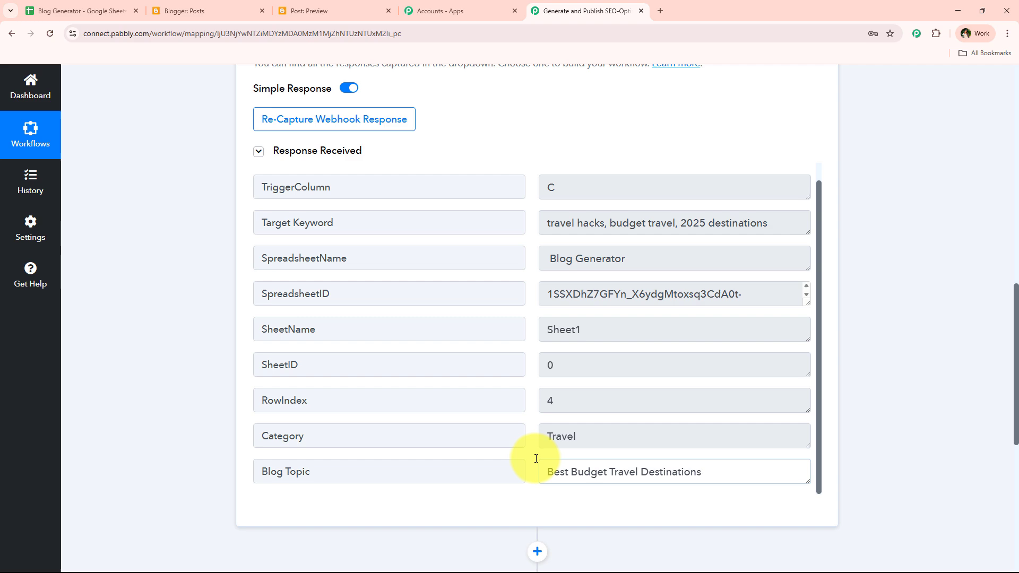
click(596, 437)
scroll(772, 250, up, 1)
click(772, 250)
scroll(212, 339, up, 10)
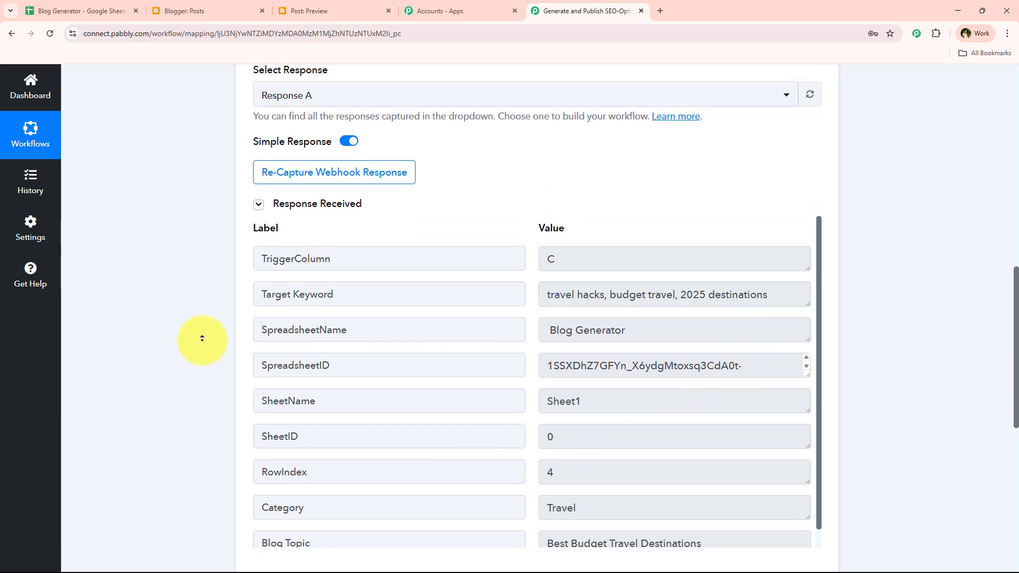
Collapse the Google Sheets trigger step and close the Blogger post preview page
click(437, 264)
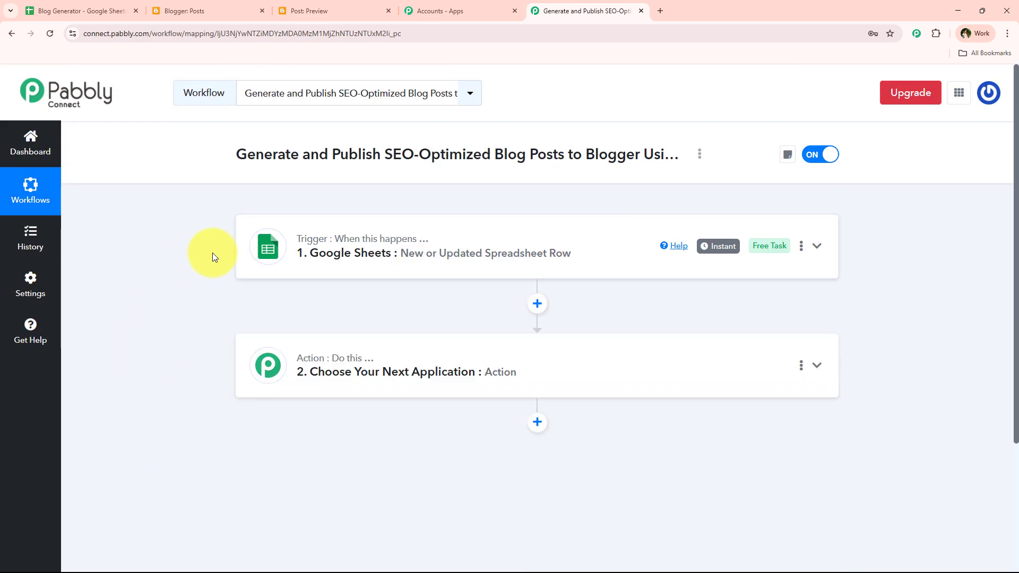
drag(384, 148, 565, 147)
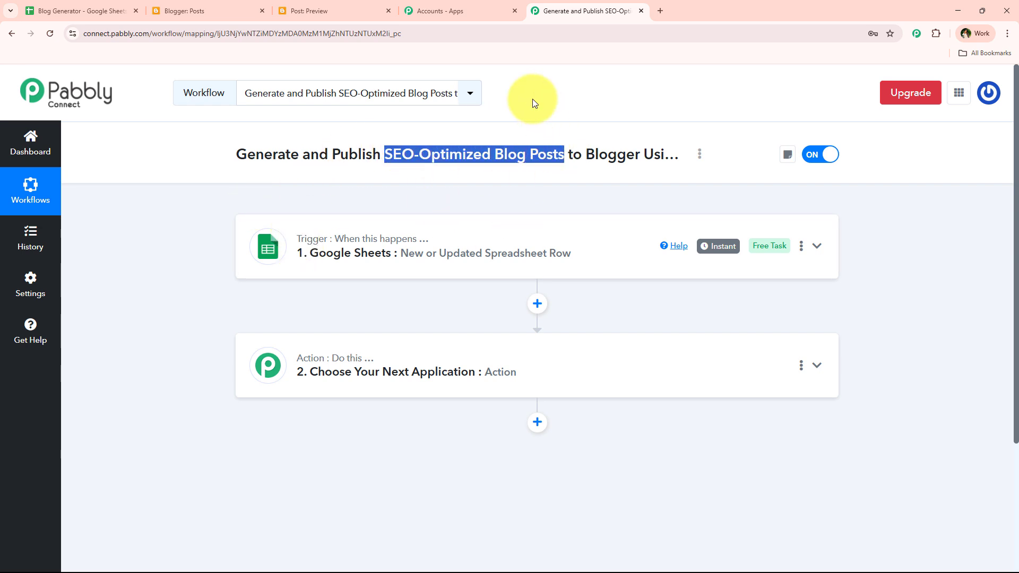
click(389, 11)
click(423, 192)
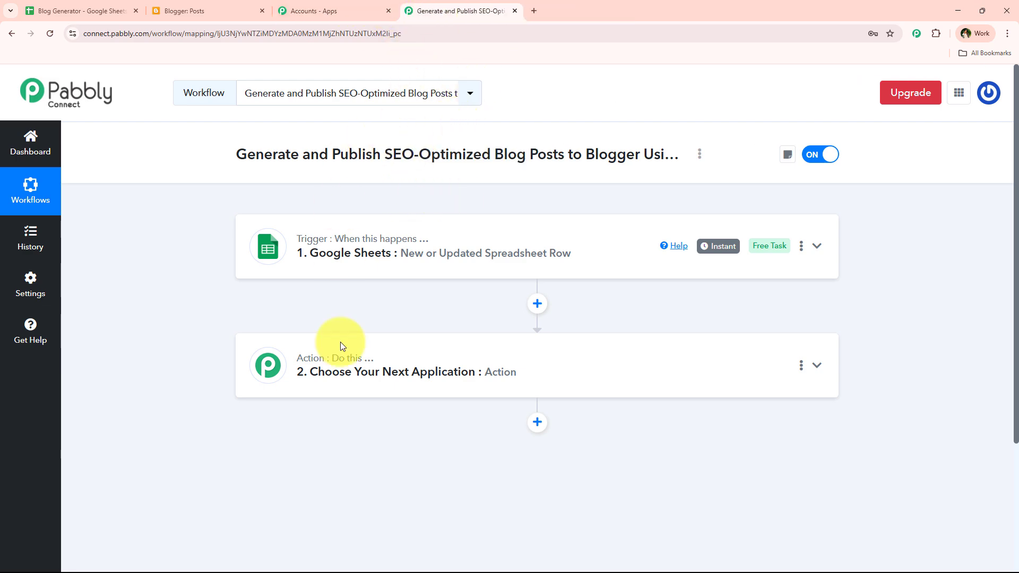
Set the workflow's second step to the OpenAI (ChatGPT, DALL-E, Whisper) app with ChatGPT as the action event
click(366, 350)
click(340, 292)
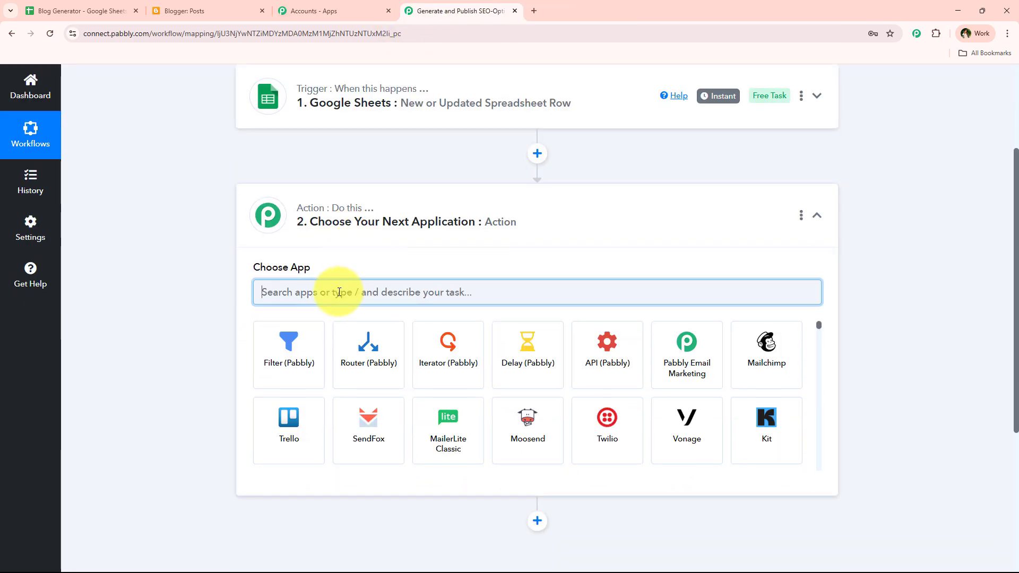
text(Open)
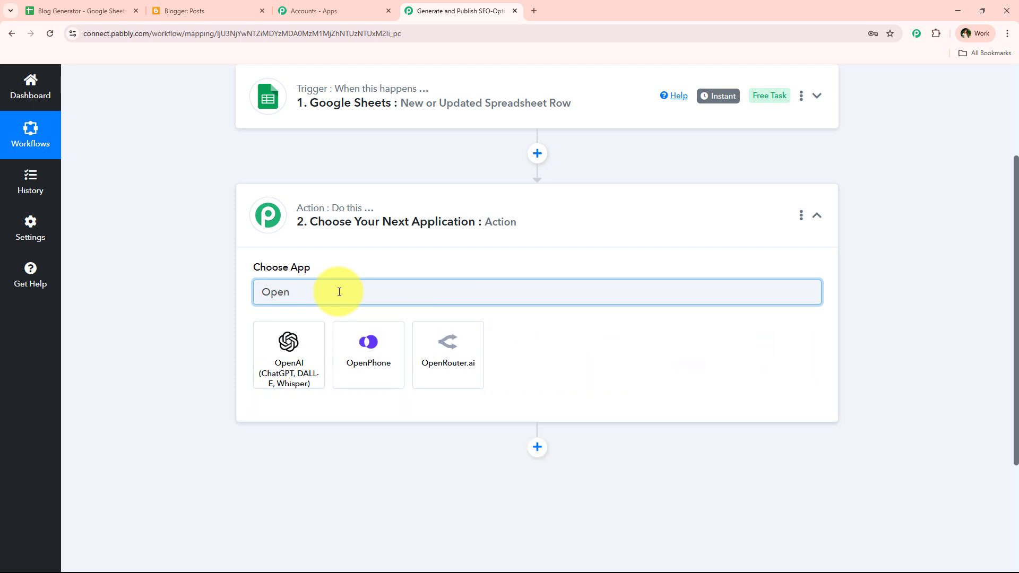
click(270, 345)
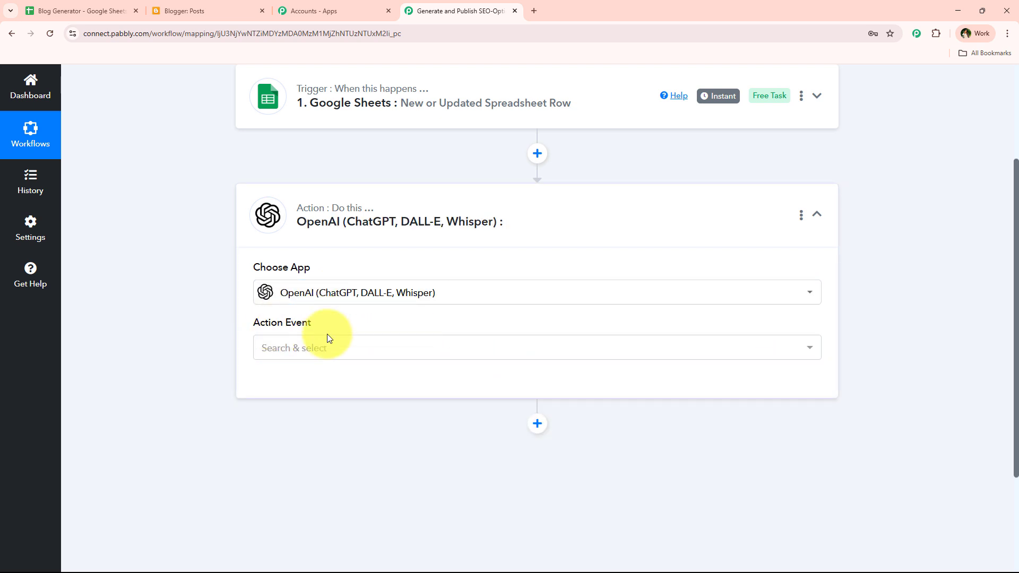
click(325, 348)
click(329, 169)
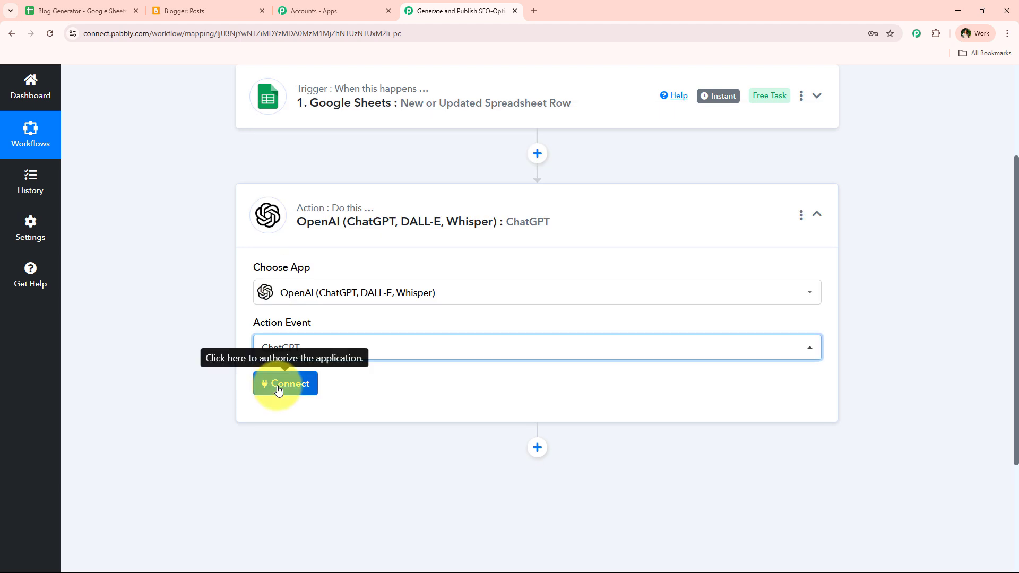
Open the account connection for the OpenAI action, compare the connection options and choose to add a new connection
click(293, 391)
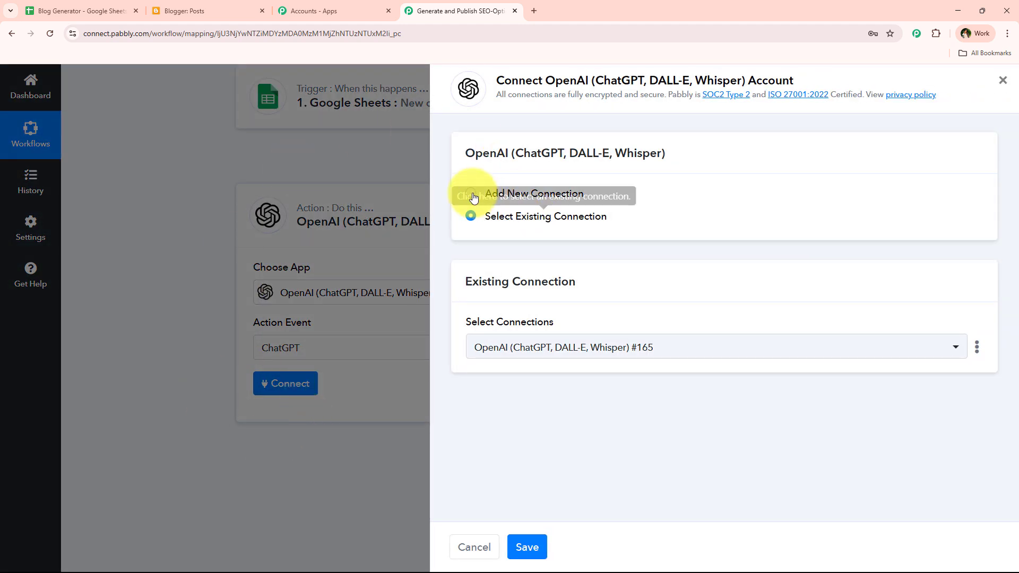
drag(480, 196, 479, 219)
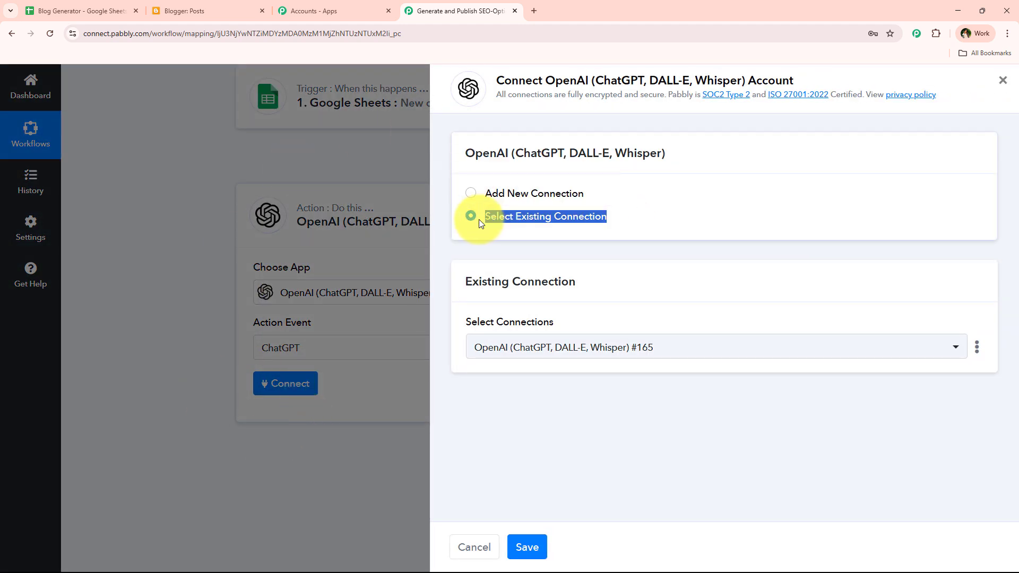
click(480, 248)
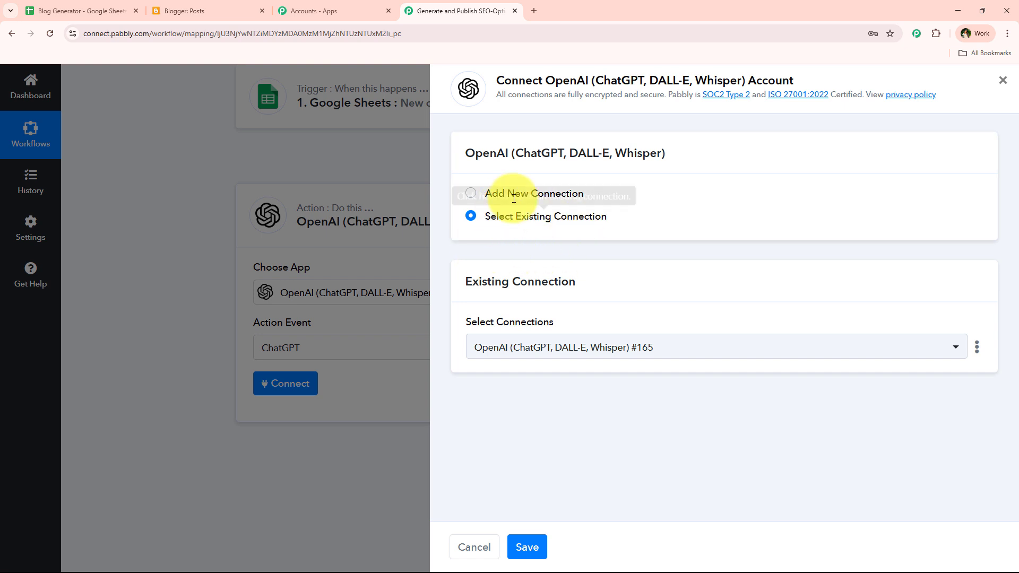
drag(545, 80, 589, 80)
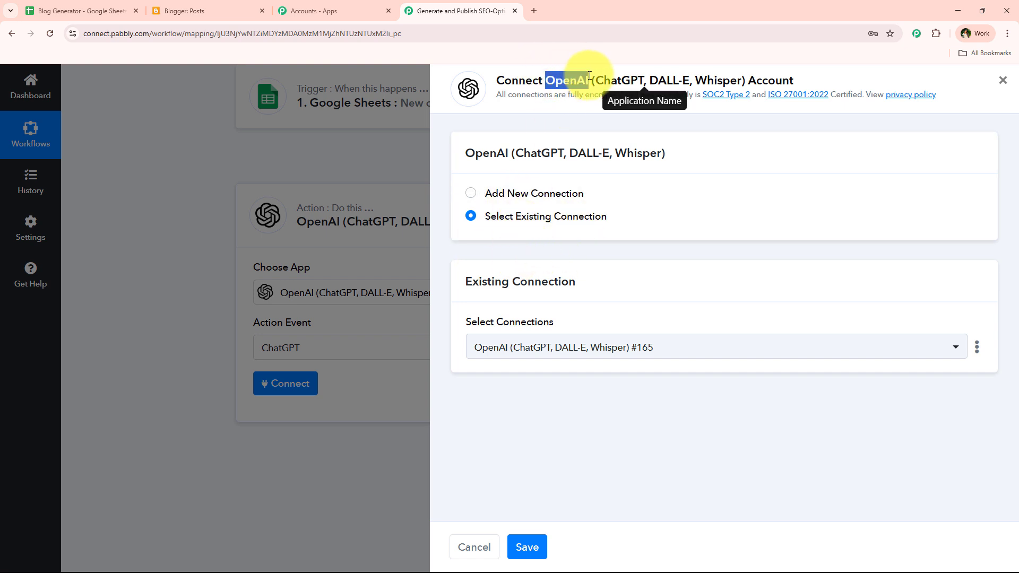
click(502, 251)
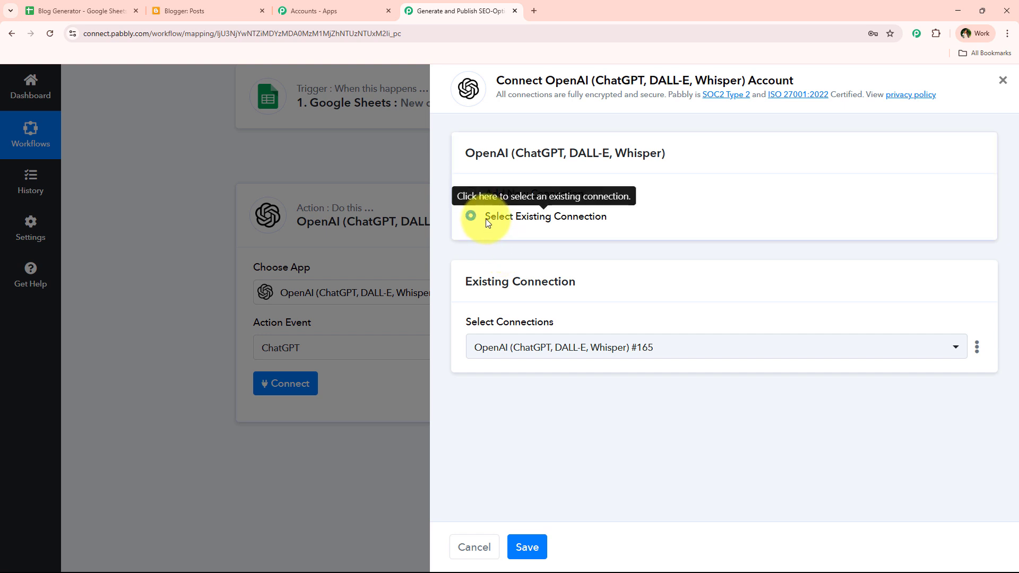
drag(487, 221, 625, 219)
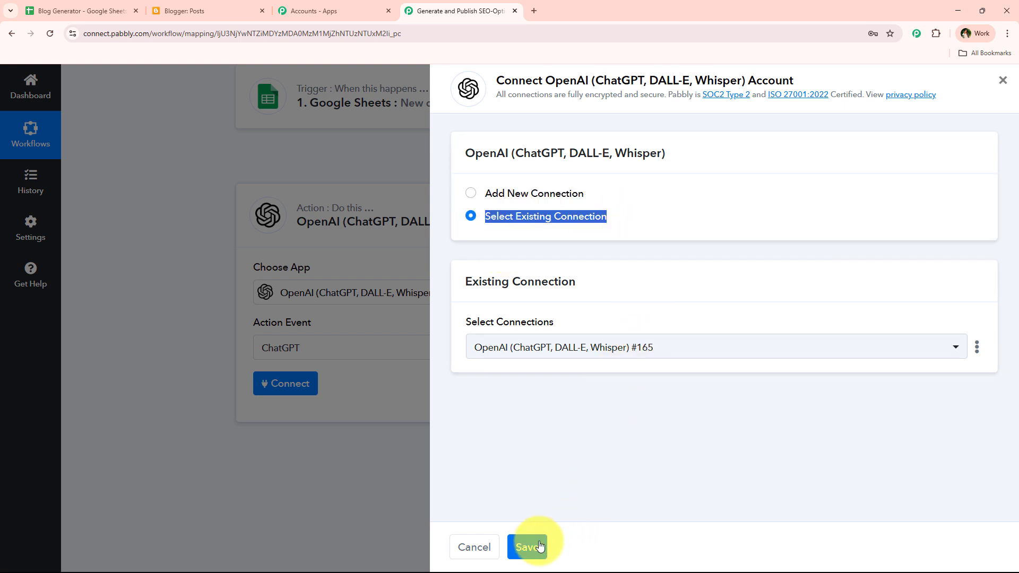
click(685, 252)
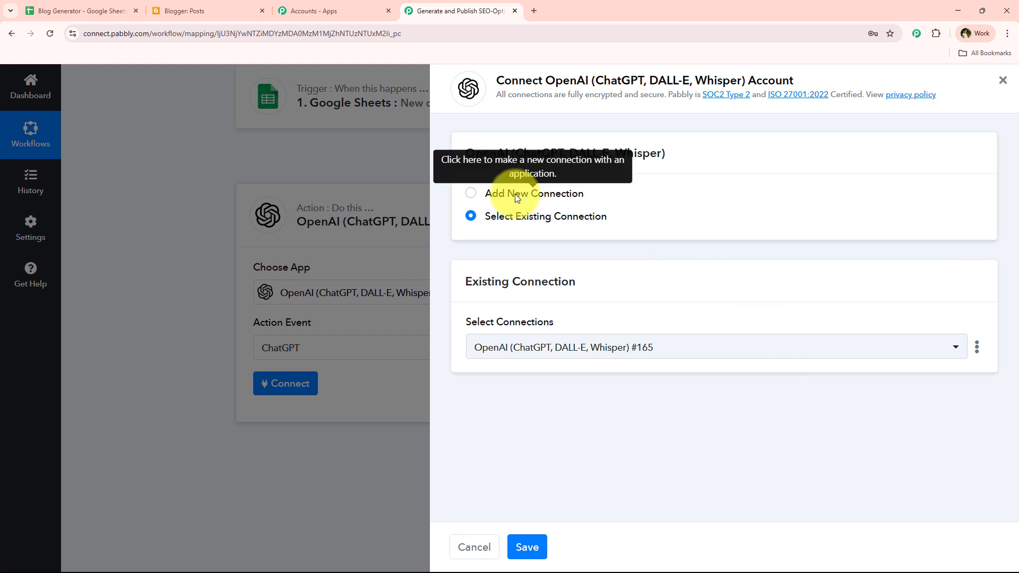
click(471, 194)
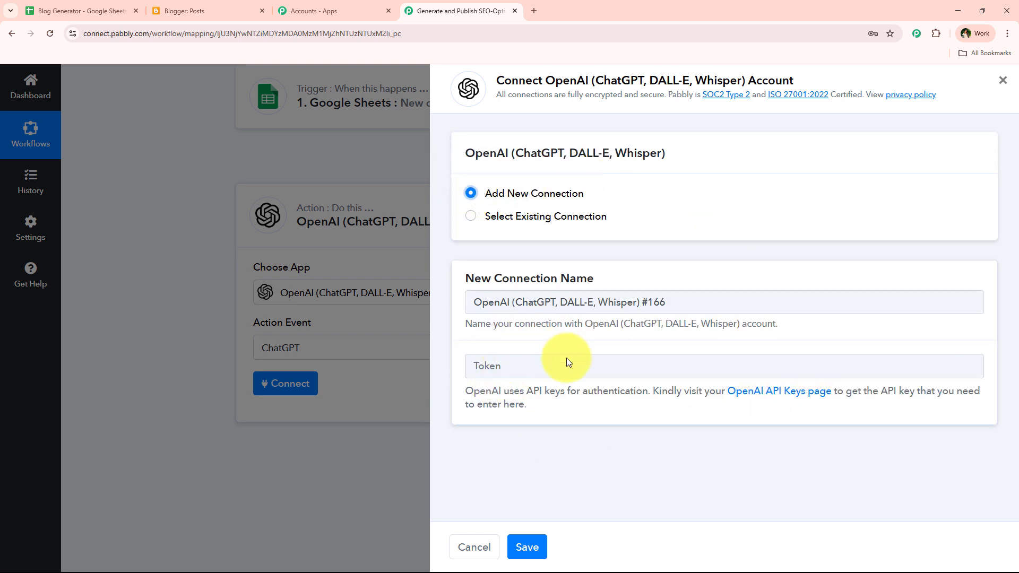
click(488, 368)
click(470, 437)
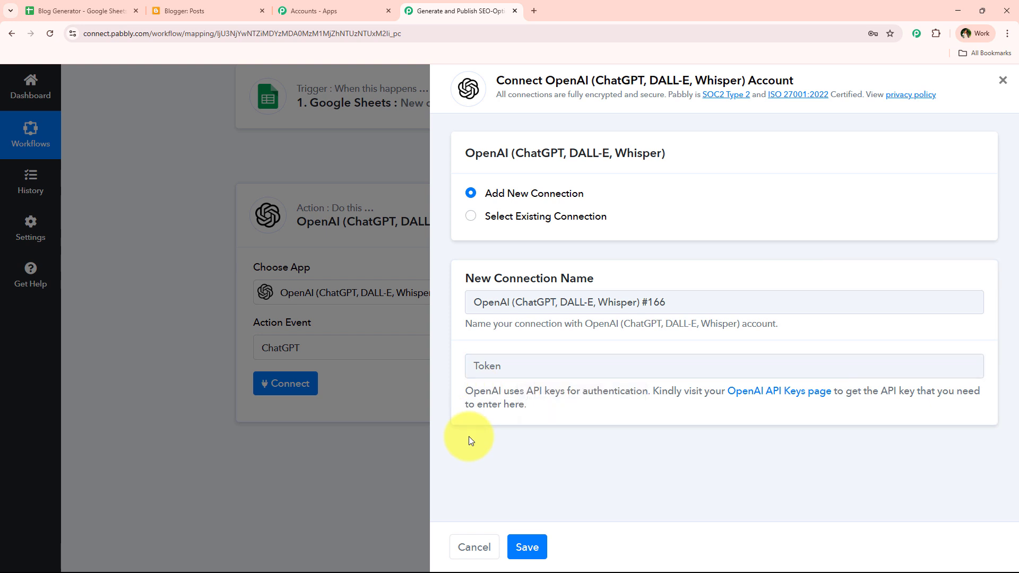
Open the OpenAI API keys page and look at the form for creating a new secret key, without creating one
click(816, 399)
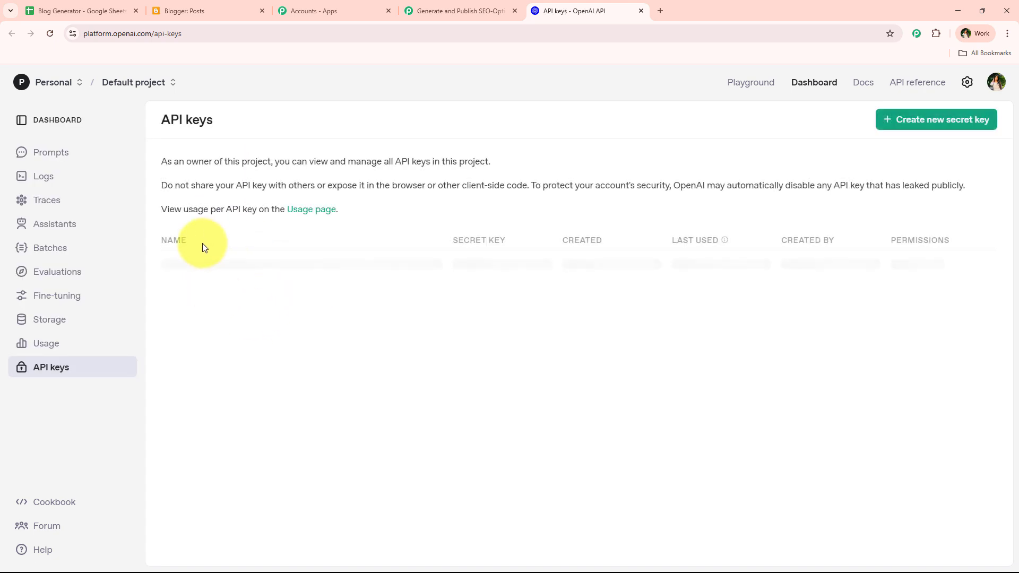
click(965, 126)
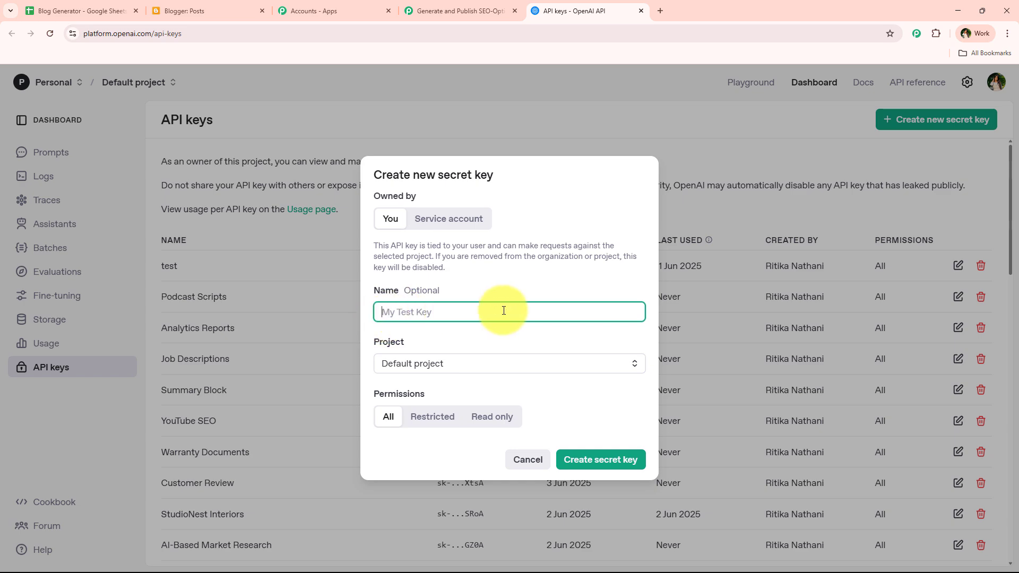
click(468, 363)
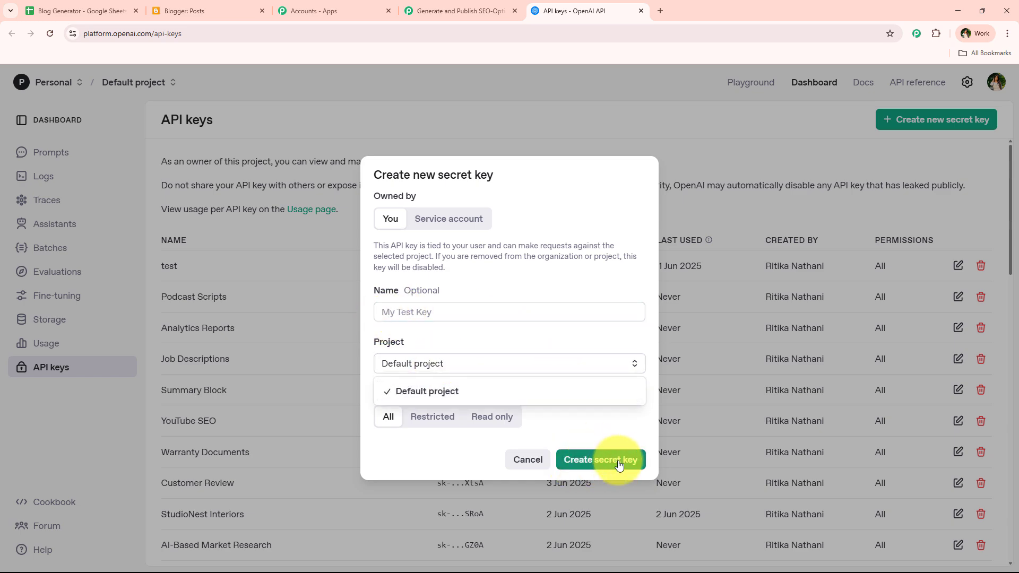
click(536, 459)
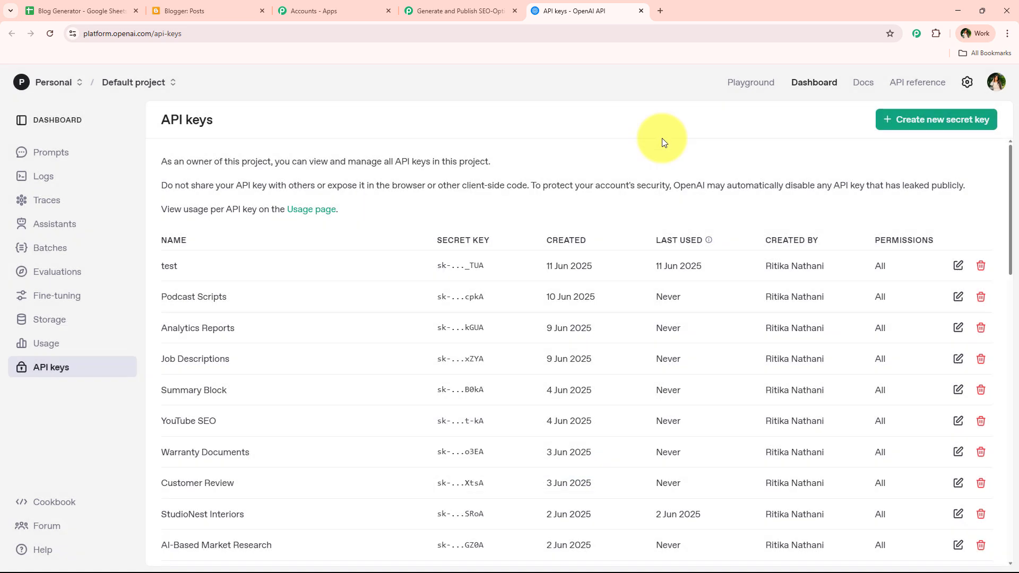
Close the OpenAI API keys page, enter the API token for the new OpenAI connection in Pabbly Connect and save it
click(460, 11)
click(643, 11)
click(620, 366)
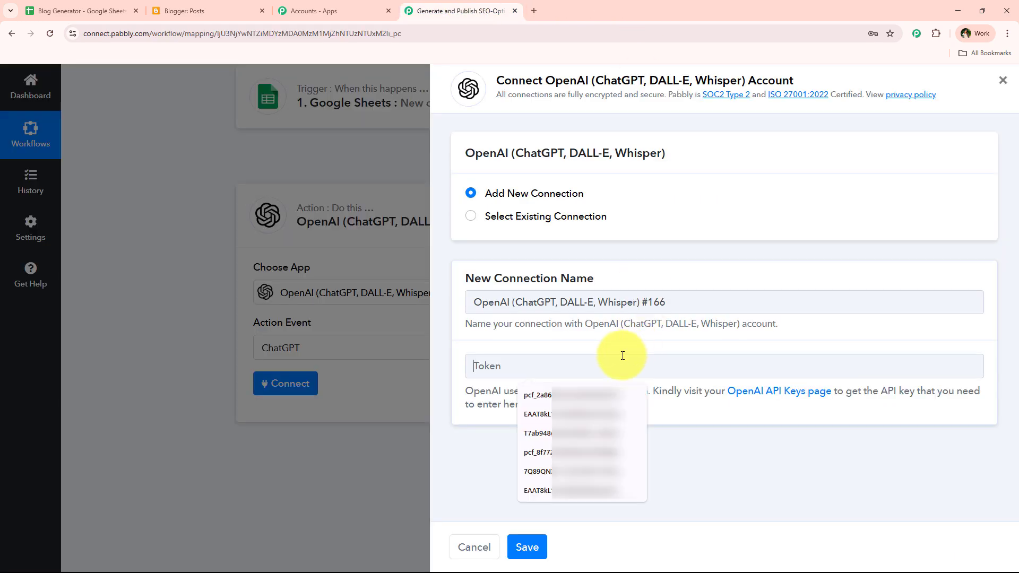
click(583, 405)
click(527, 547)
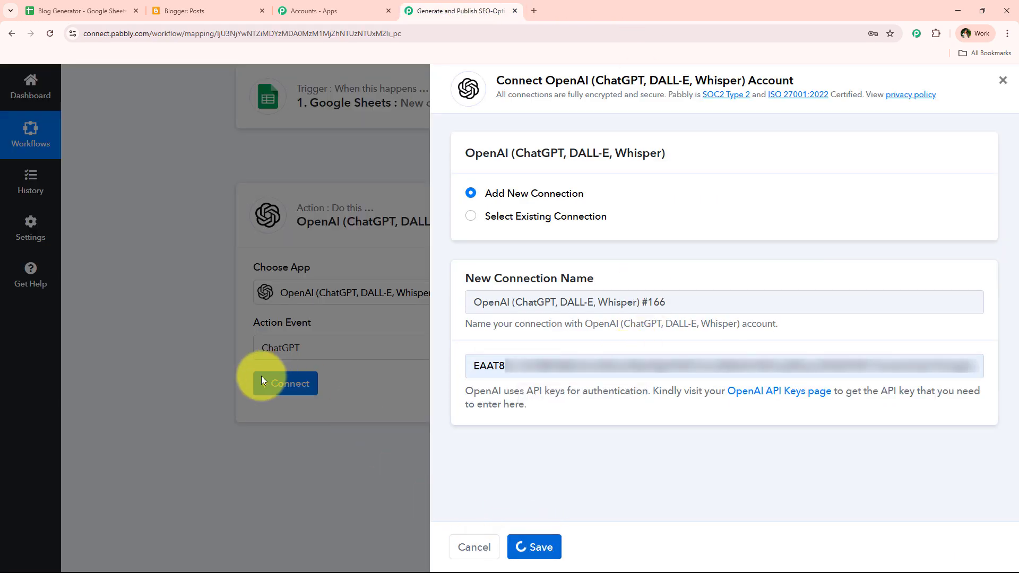
Review the available AI models for the ChatGPT action and keep gpt-4 as the selected model
scroll(237, 328, down, 1)
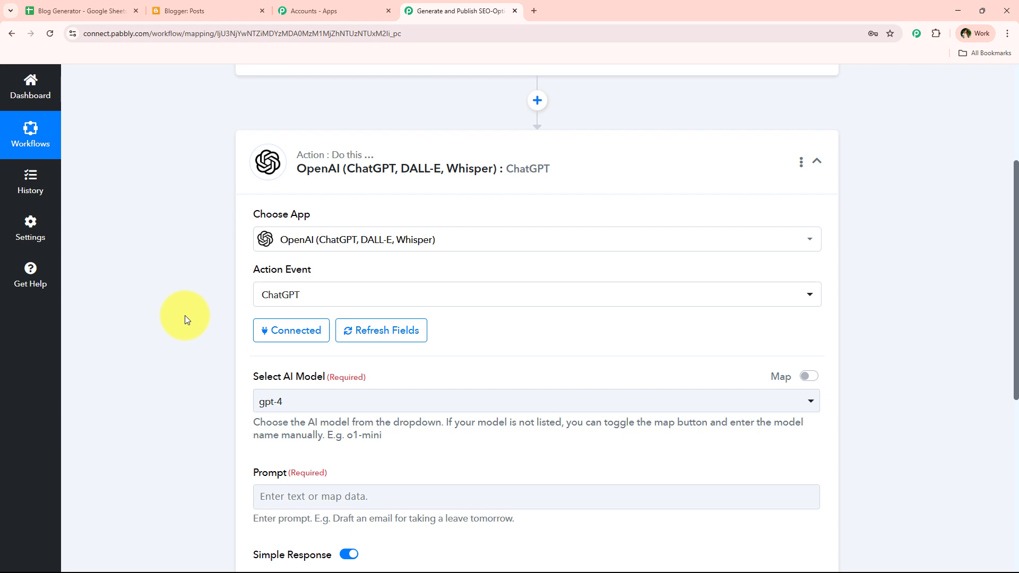
scroll(185, 315, down, 1)
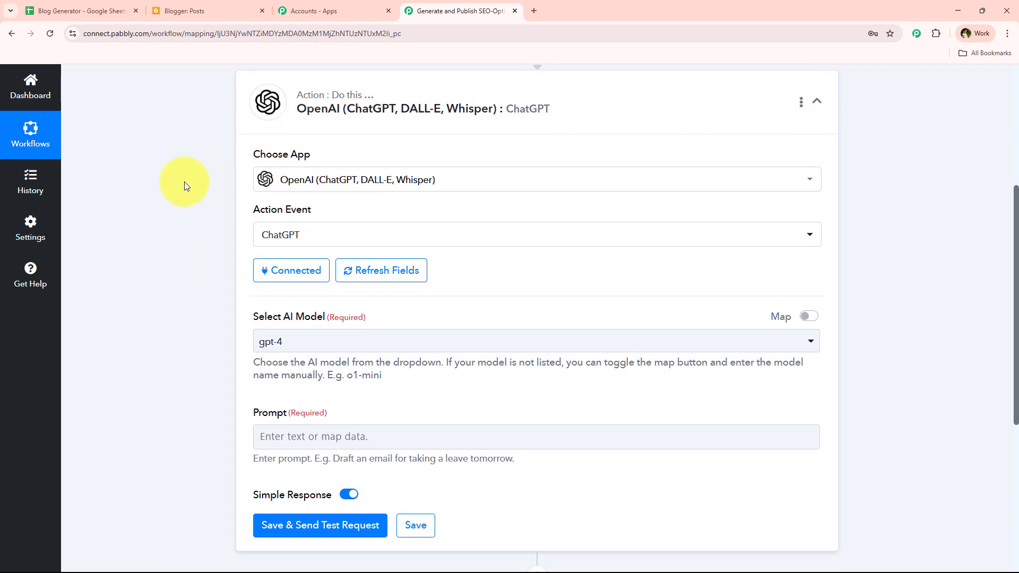
scroll(185, 182, down, 4)
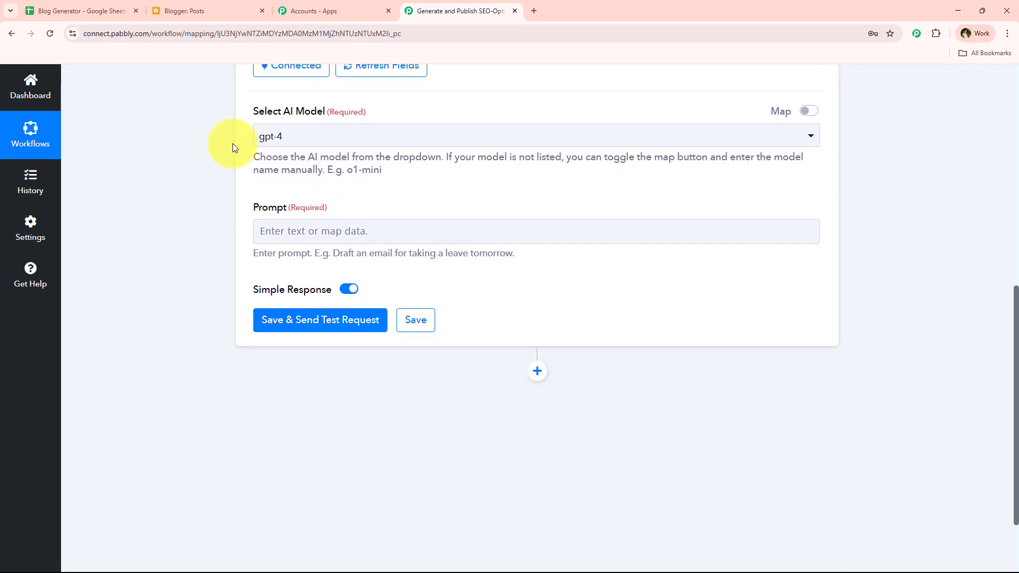
triple_click(291, 118)
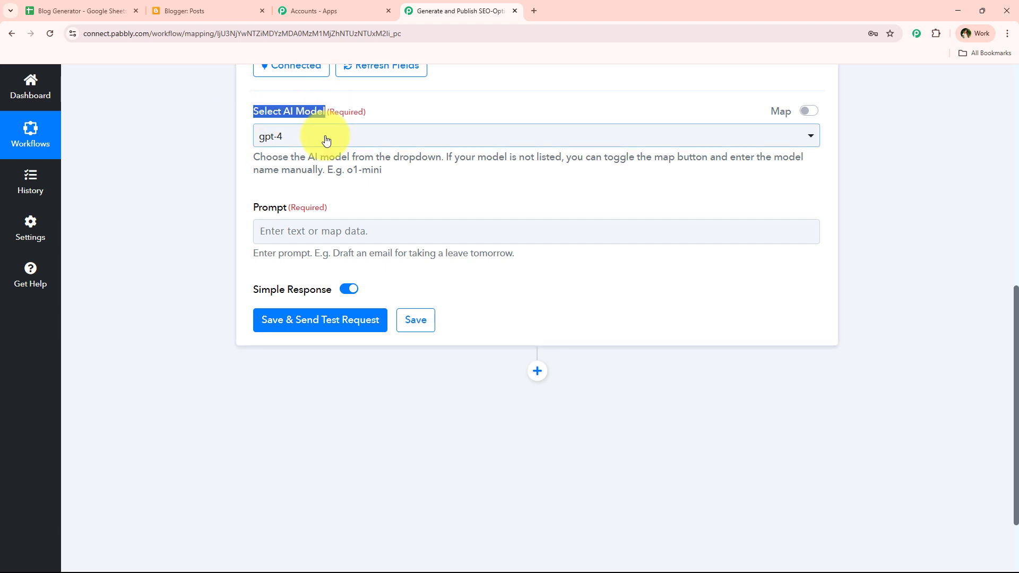
click(325, 137)
click(327, 203)
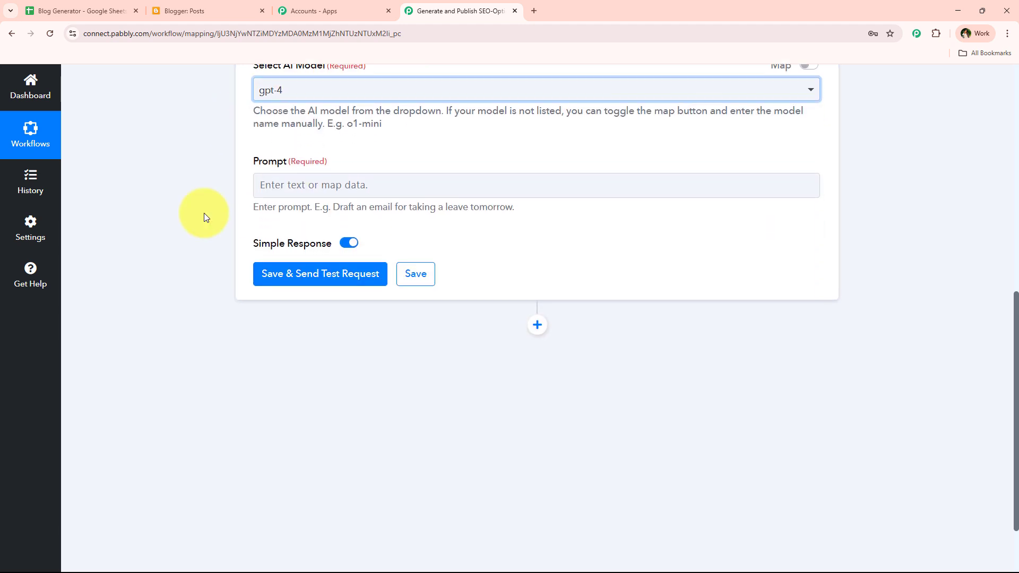
click(326, 136)
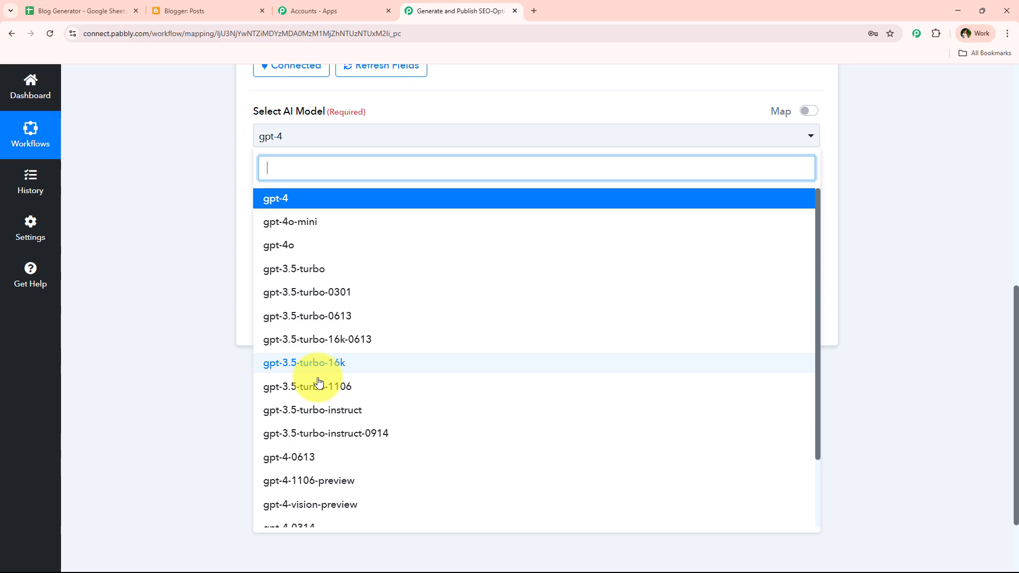
click(209, 177)
scroll(209, 177, down, 2)
scroll(216, 193, up, 4)
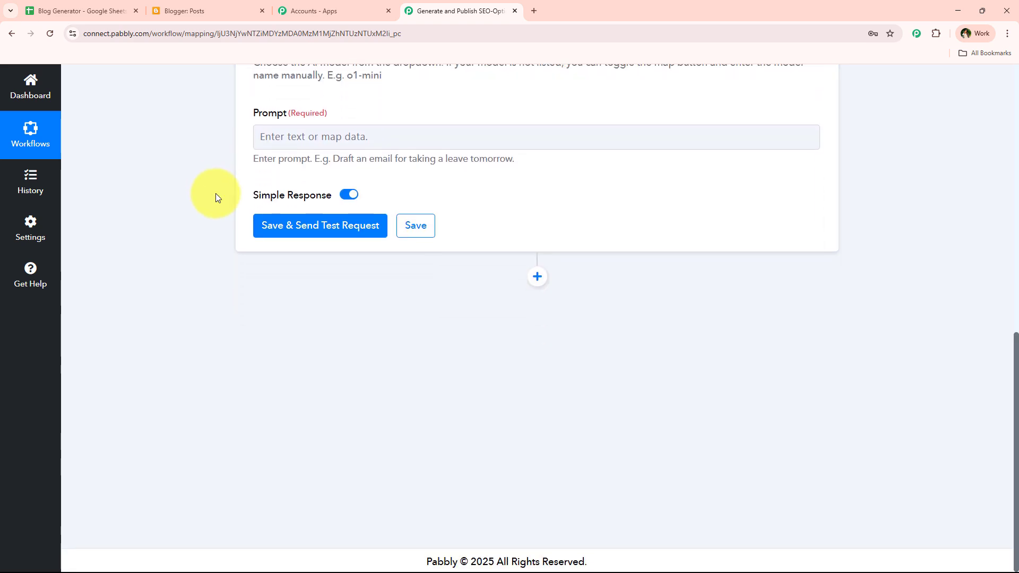
scroll(197, 252, down, 4)
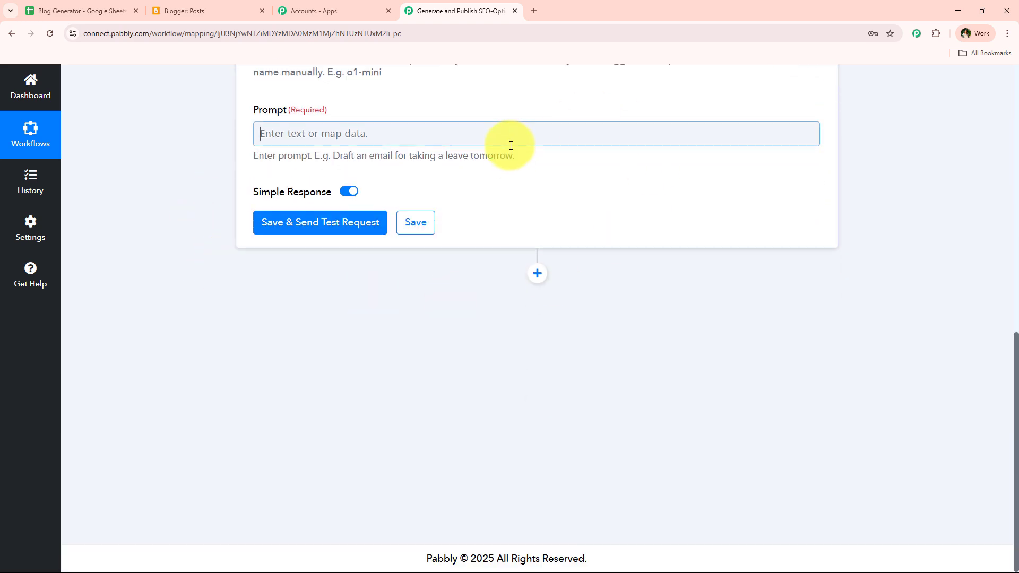
Enter a prompt for a detailed, SEO-optimized blog post on '{{Blog Topic}}' using {{Target Keywords}}, excluding section headings, HTML tags, summaries and labels
click(336, 133)
text(Write a detailed, SEO-optimized blog post on the topic '{{Blog Topic}}' using the keywords: {{Target Keywords}}. The output should be natural and well-structured, but do not mention section headings like 'Title', 'Introduction', or 'Conclusion'. Do not include any HTML tags like H1, H2, or H3. The content should flow as a complete blog post with short paragraphs, bullet points (if relevant), and maintain an engaging, informative tone. Do not repeat the topic or title at the beginning. Only return the main content of the blog — no summaries, labels, or formatting instructions)
scroll(595, 216, up, 2)
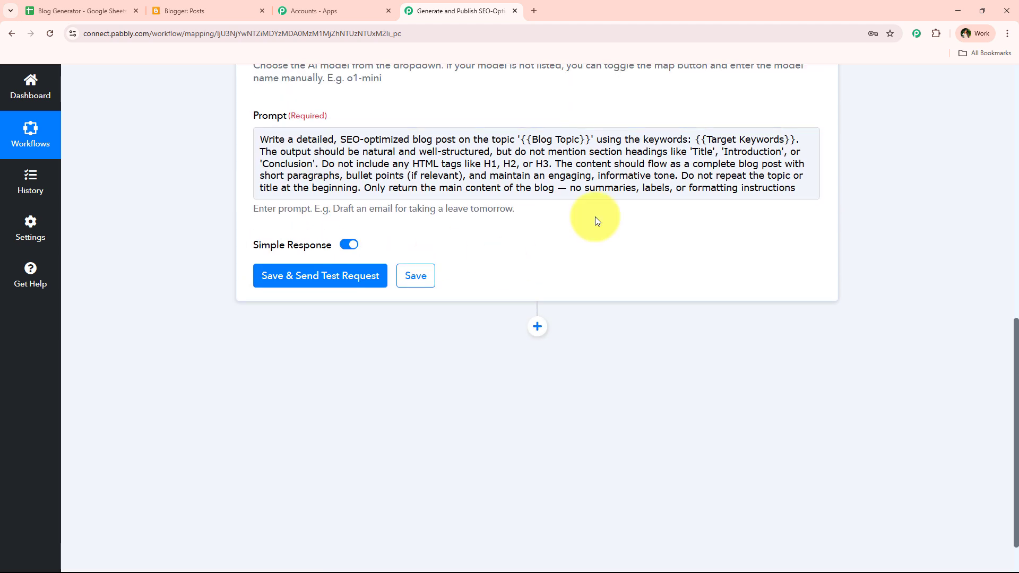
scroll(511, 234, up, 2)
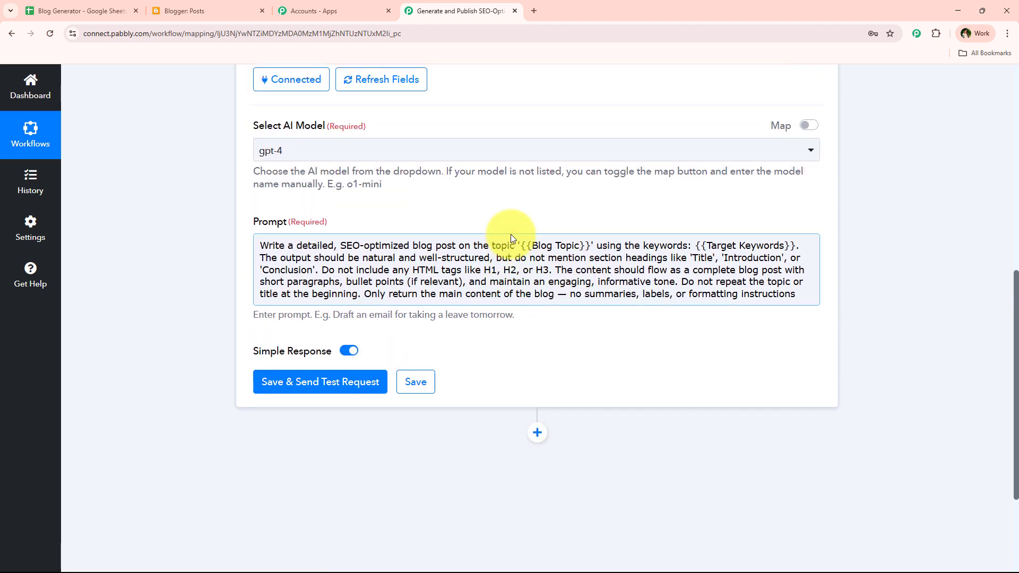
Replace the {{Blog Topic}} placeholder in the ChatGPT prompt with the Blog Topic value mapped from the Google Sheets trigger
drag(519, 248, 585, 246)
drag(692, 246, 796, 246)
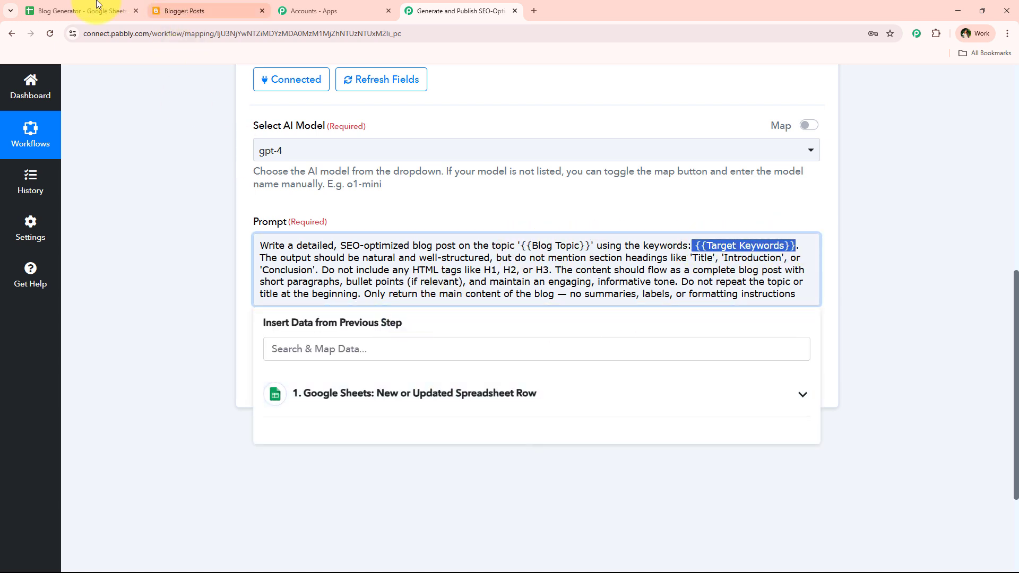
click(114, 10)
click(412, 4)
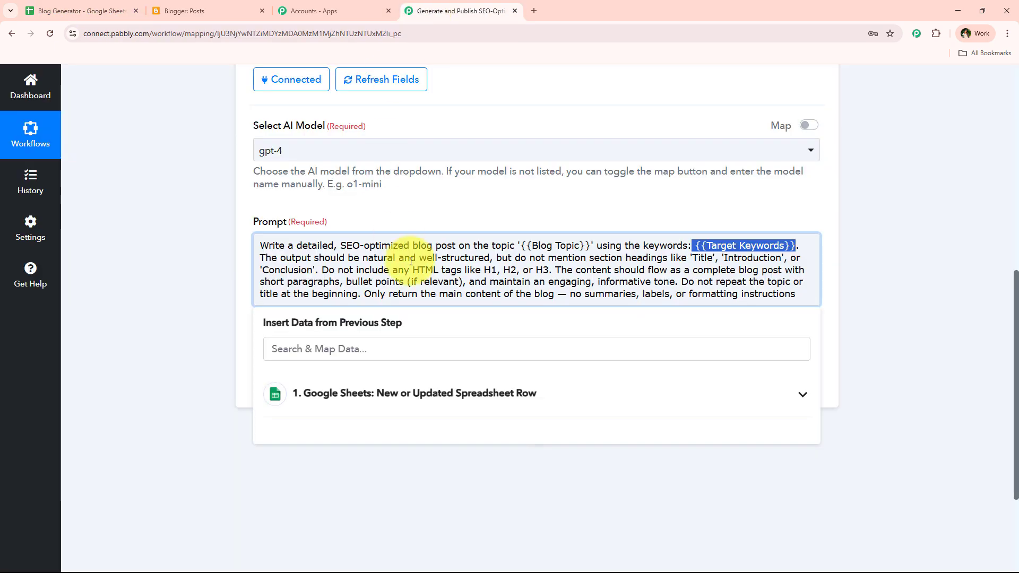
drag(522, 247, 590, 246)
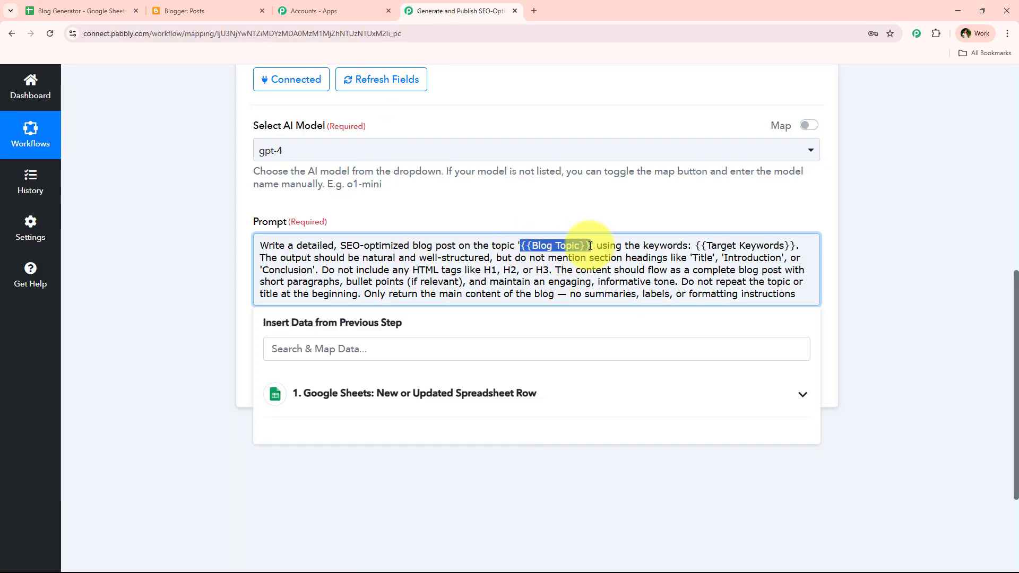
text(tt)
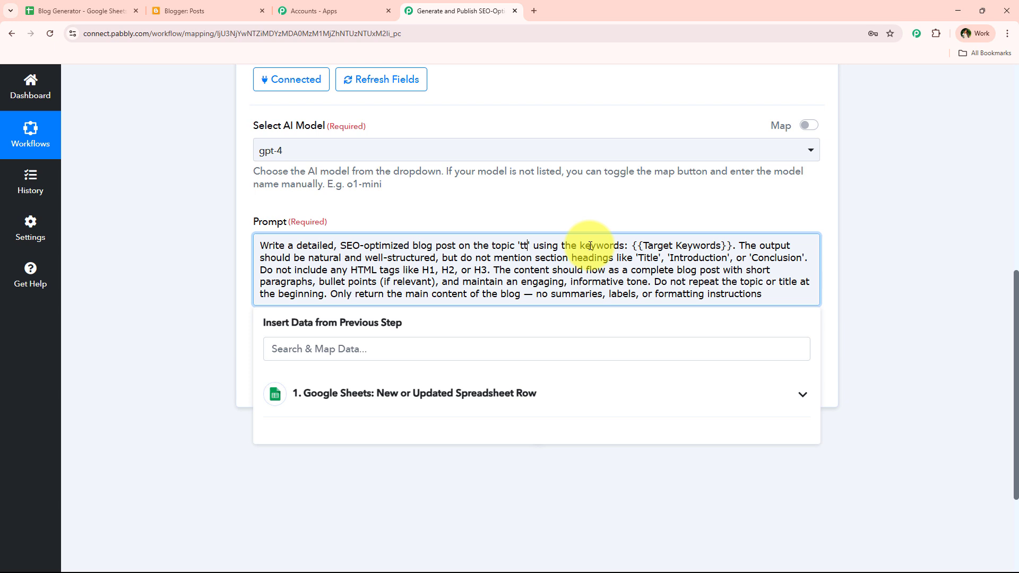
key(BackSpace)
key(BackSpace)
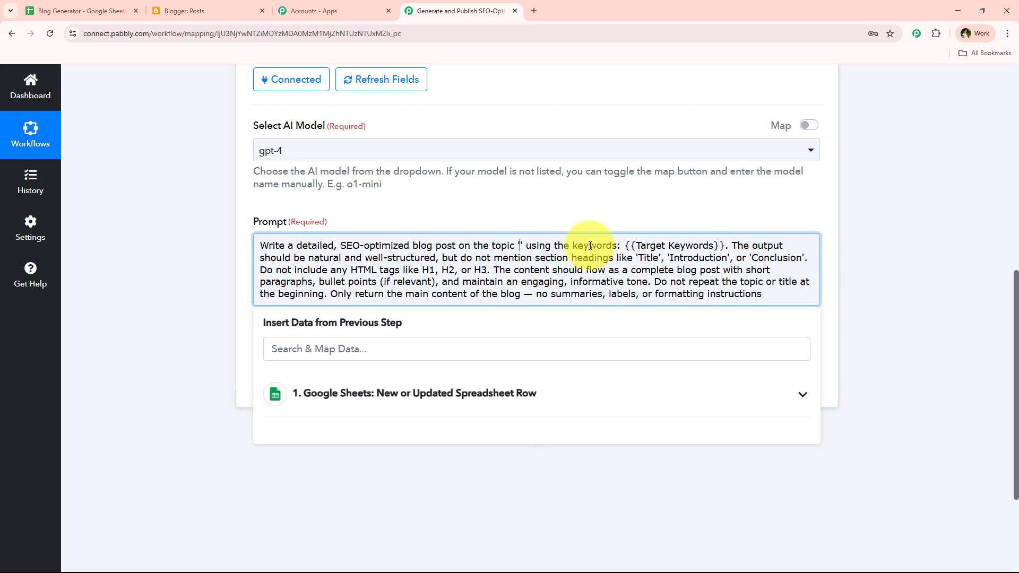
click(418, 416)
scroll(379, 513, down, 2)
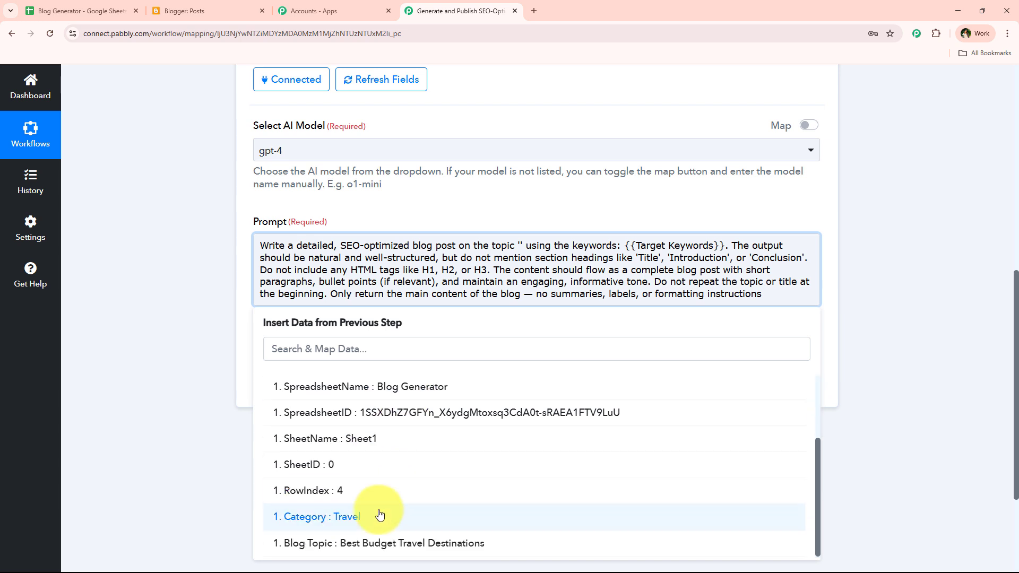
click(364, 541)
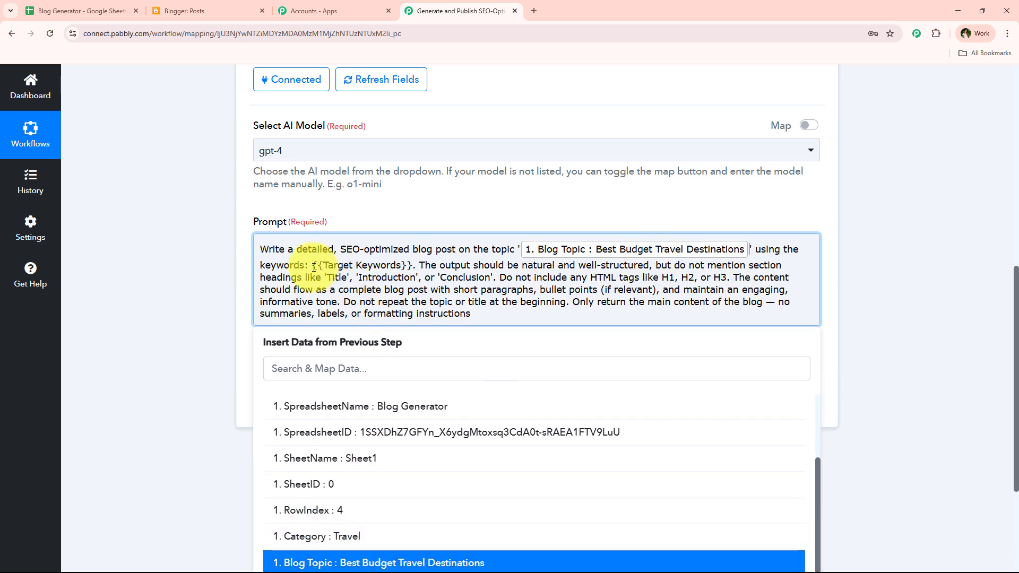
Replace the {{Target Keywords}} placeholder with the mapped Target Keyword value from Google Sheets, and save and send a test request
drag(314, 267, 413, 266)
click(379, 423)
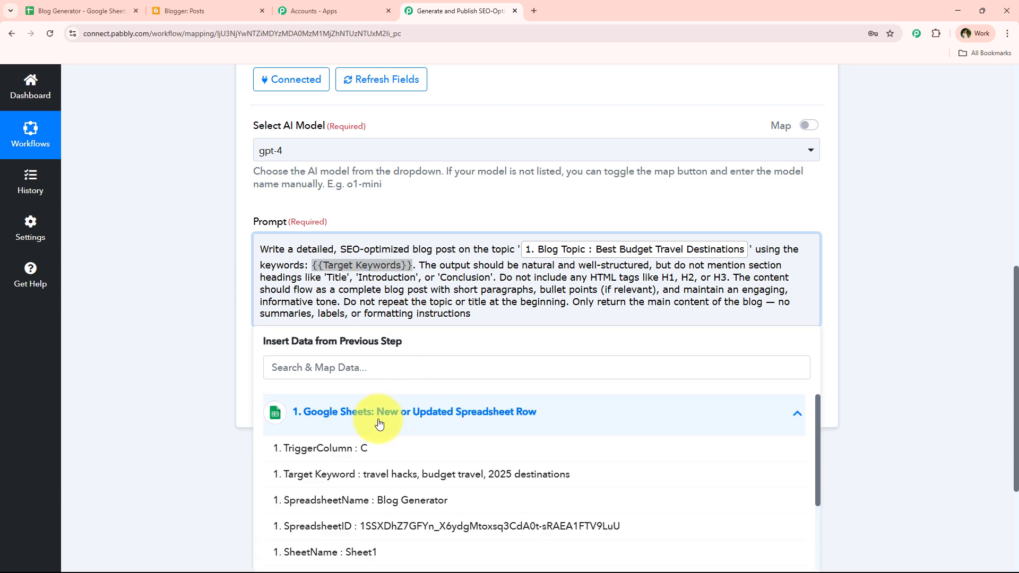
click(376, 474)
click(189, 327)
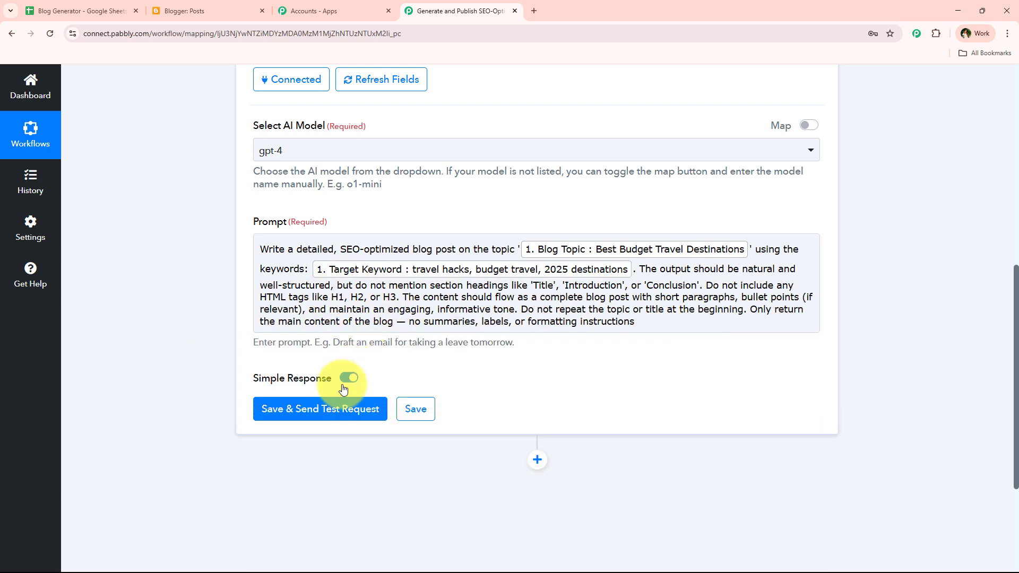
click(323, 408)
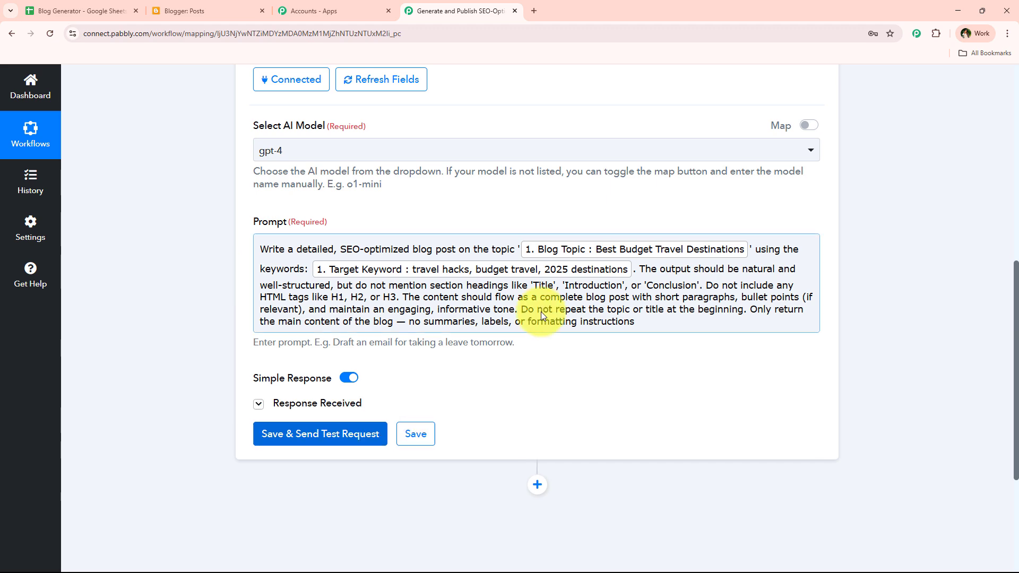
Enlarge the Choices 0 Message Content value in the ChatGPT response and read through the generated blog post
scroll(205, 343, down, 4)
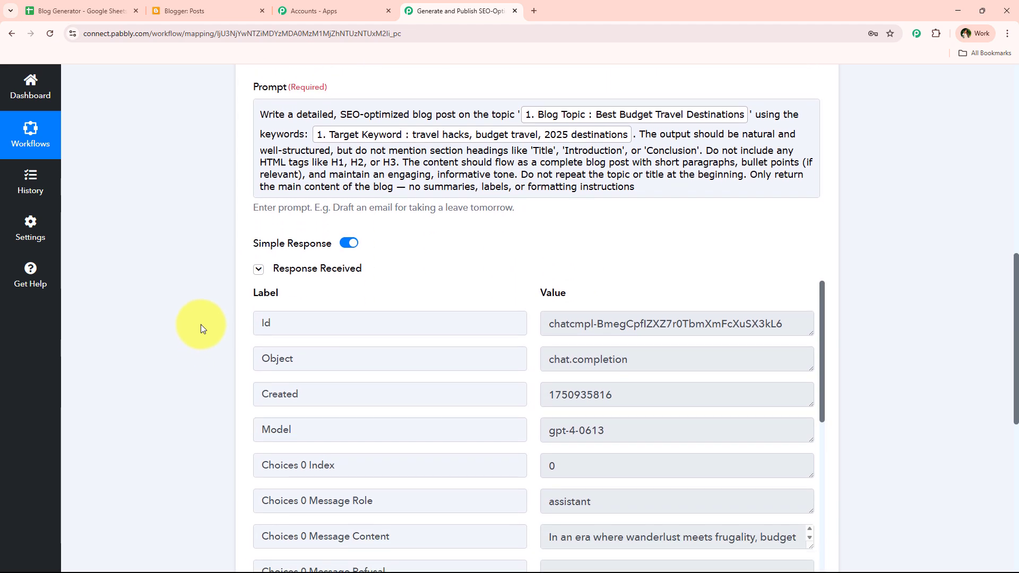
scroll(446, 235, down, 3)
drag(810, 310, 775, 524)
drag(551, 299, 723, 457)
click(718, 454)
scroll(717, 455, down, 4)
scroll(718, 454, down, 12)
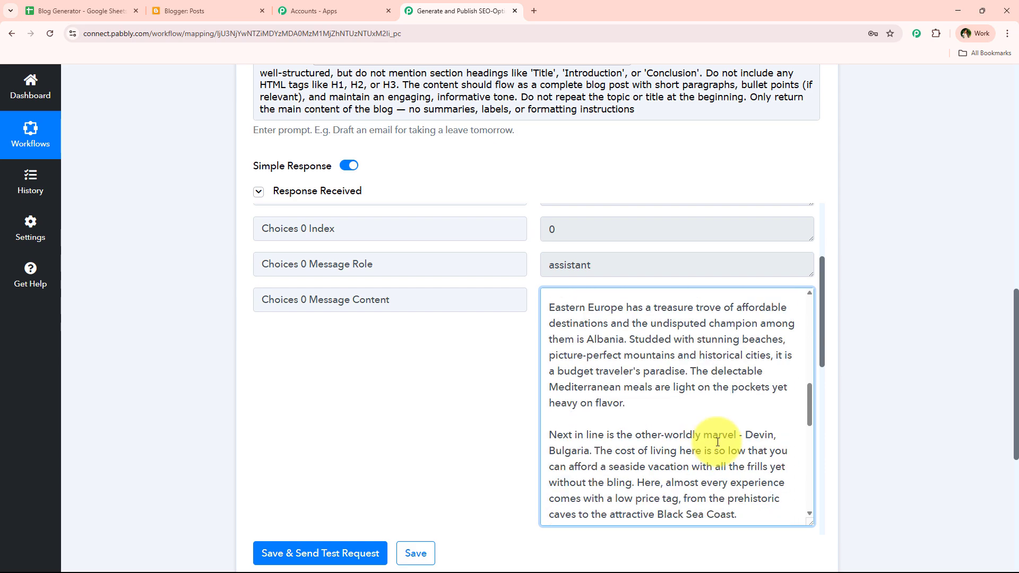
scroll(717, 441, up, 15)
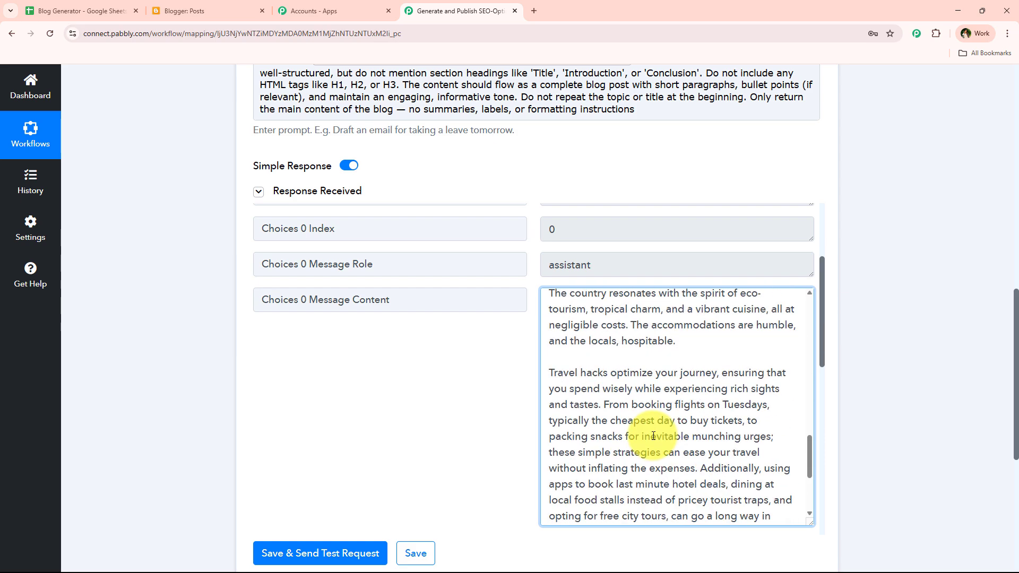
triple_click(652, 439)
scroll(651, 439, up, 4)
scroll(693, 391, down, 3)
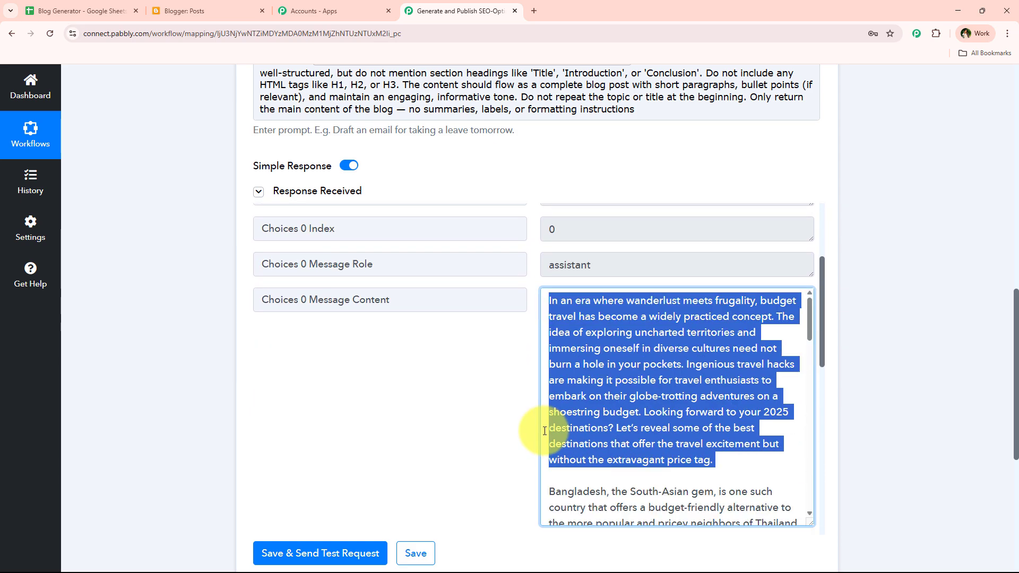
click(890, 312)
scroll(639, 387, down, 3)
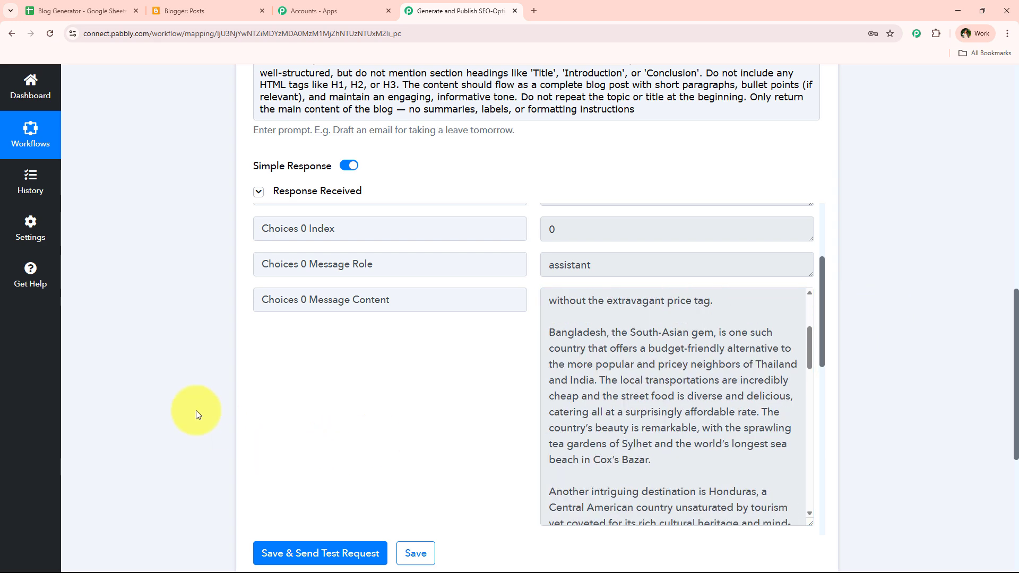
Add a third workflow action using Google Blogger with the action event Create a Post
scroll(198, 412, down, 3)
click(538, 445)
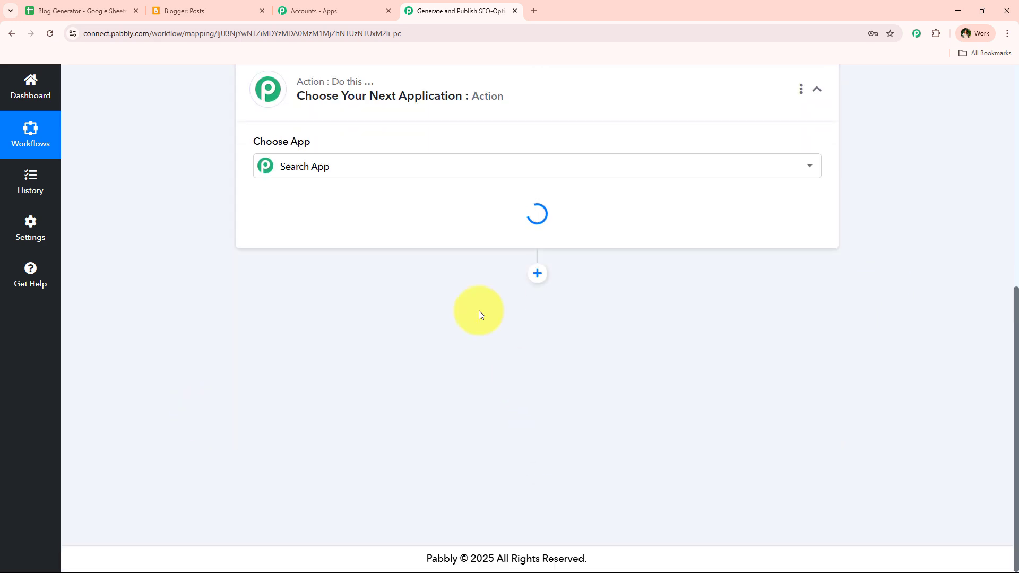
text(blogg)
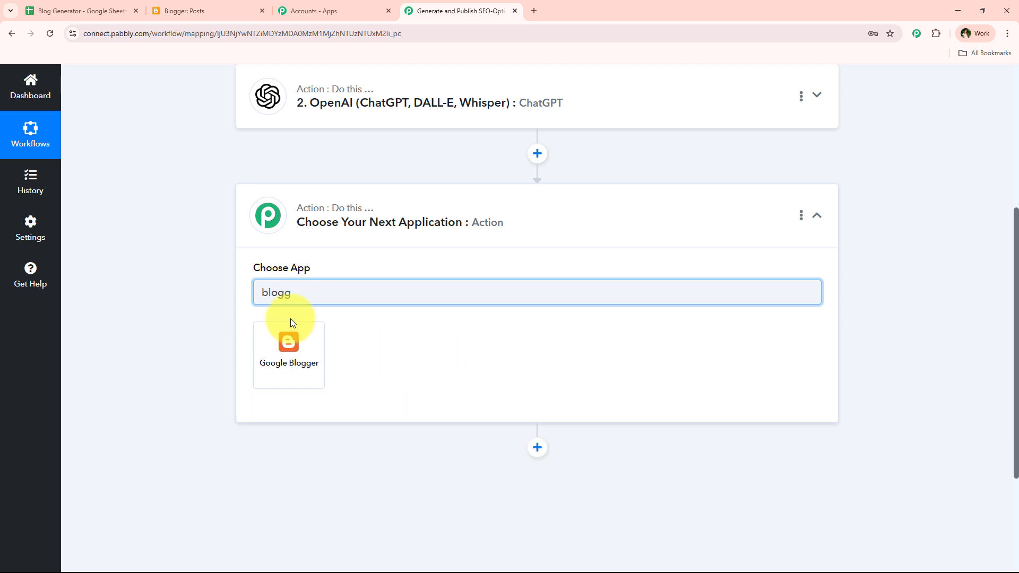
click(291, 321)
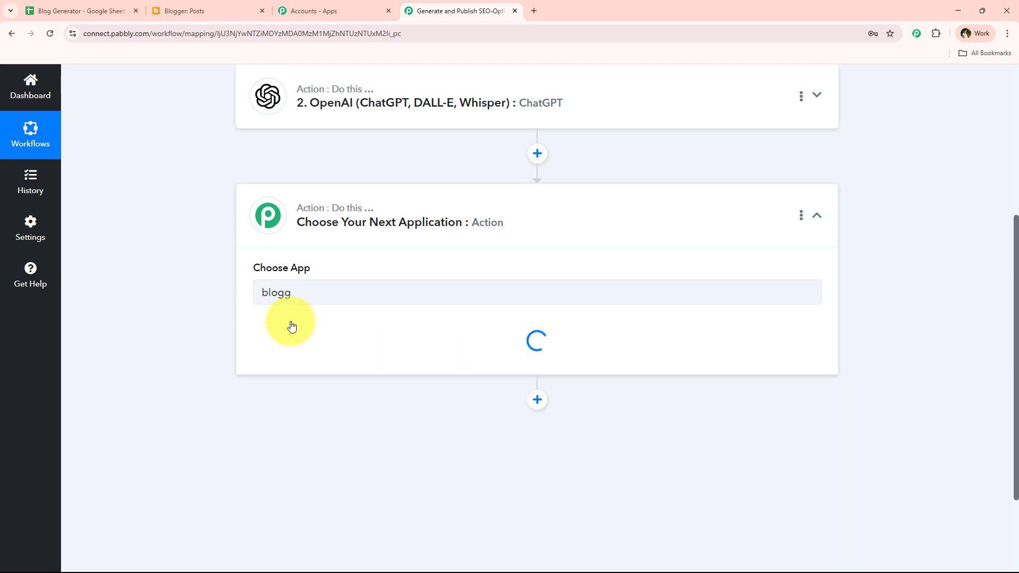
click(340, 348)
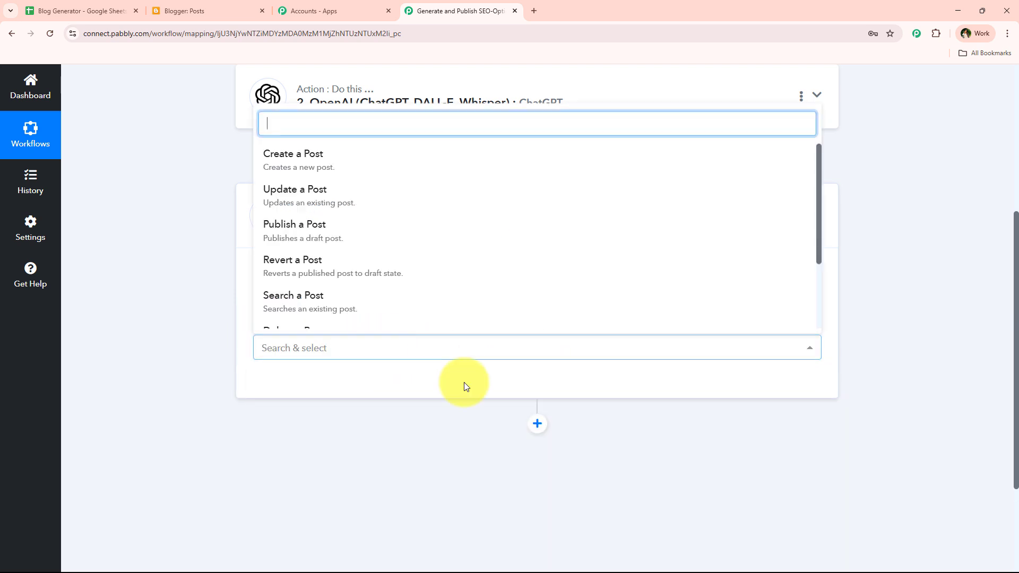
click(301, 167)
Connect the Google Blogger action through the existing connection Google Blogger #4, after looking at the new-connection option, and save it
click(268, 389)
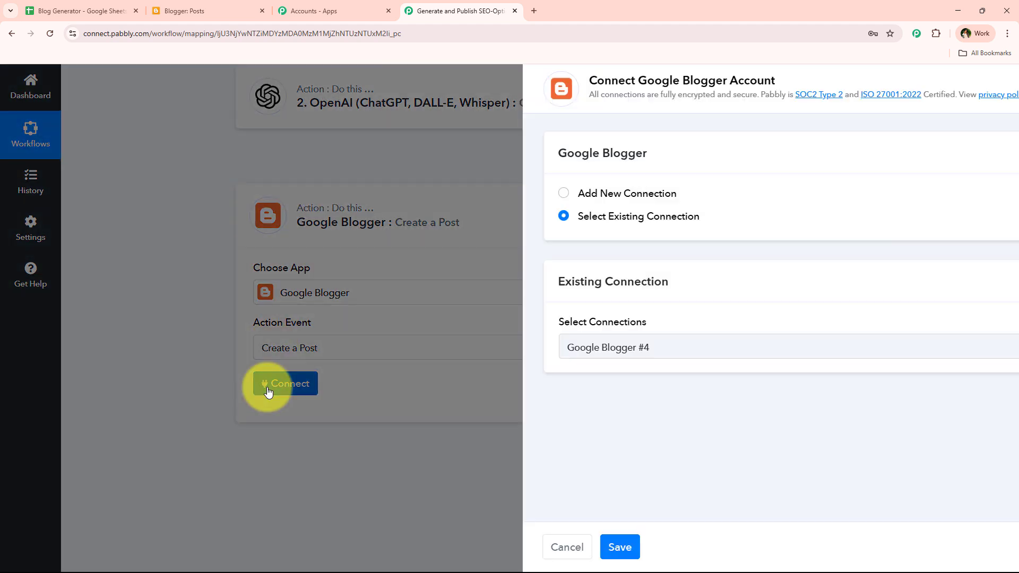
click(507, 193)
click(507, 219)
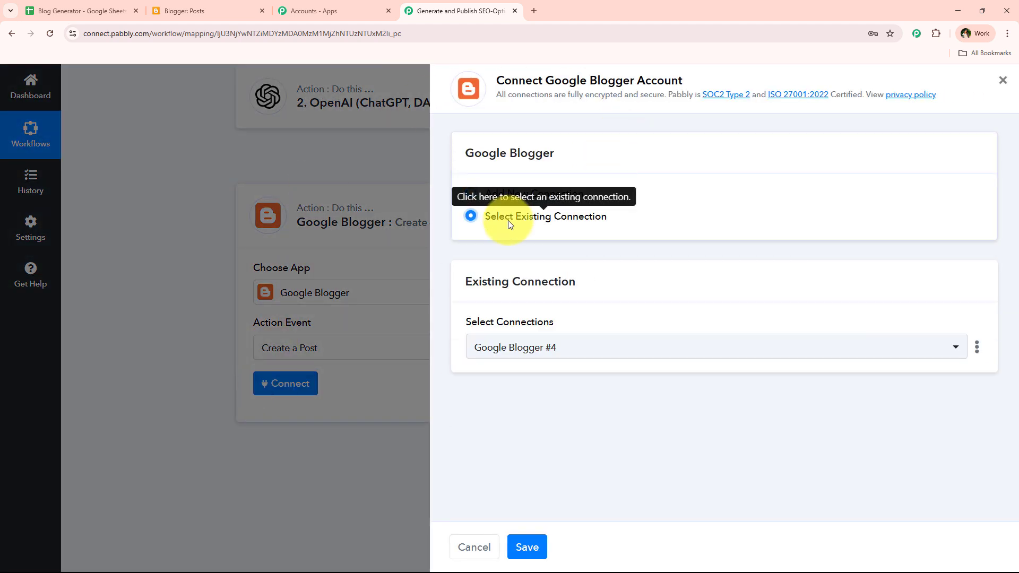
drag(545, 79, 683, 76)
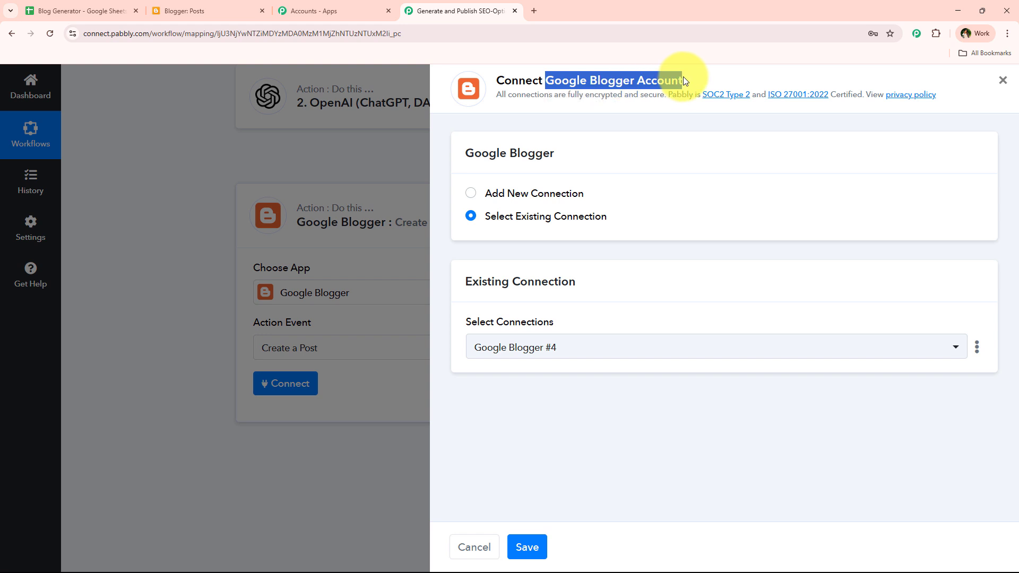
click(683, 77)
click(517, 195)
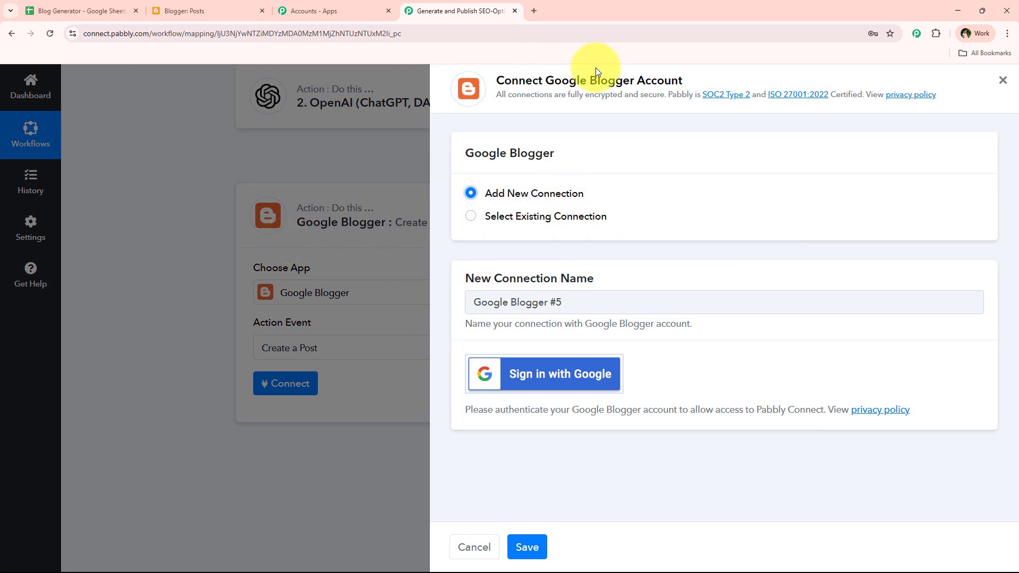
click(470, 216)
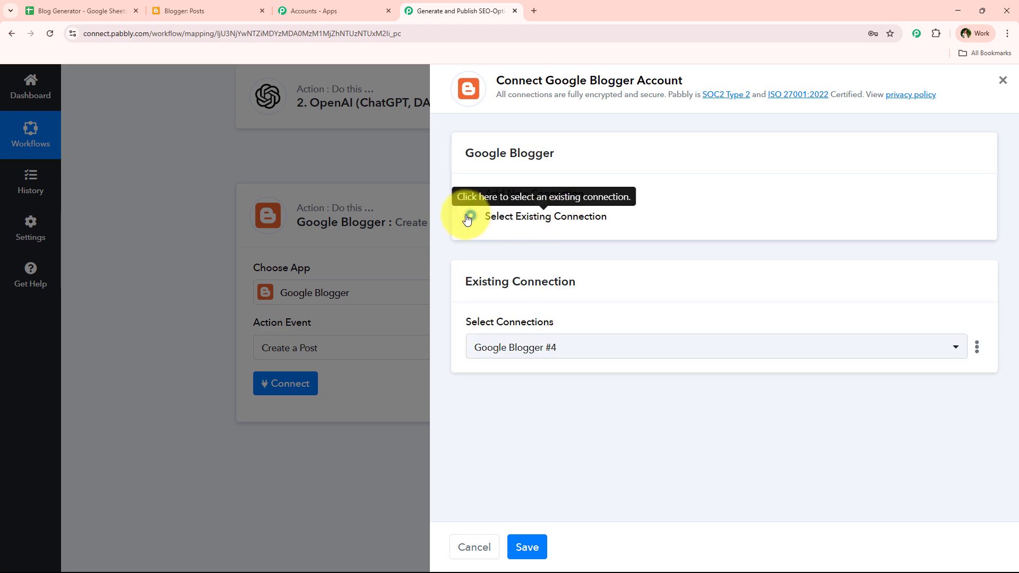
click(530, 539)
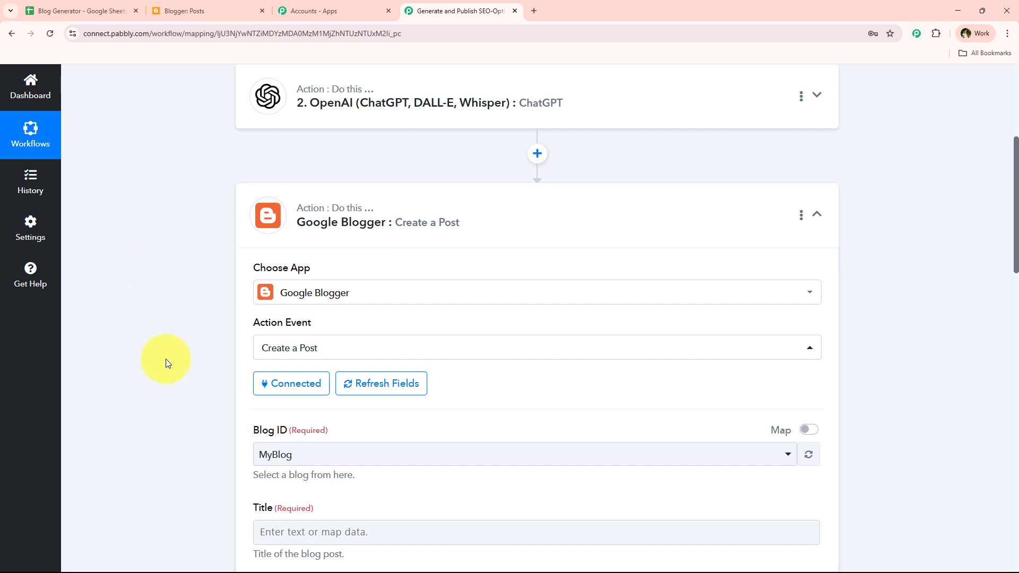
Select MyBlog as the Blog ID for the post and check it against the blog list in Blogger
scroll(186, 322, down, 4)
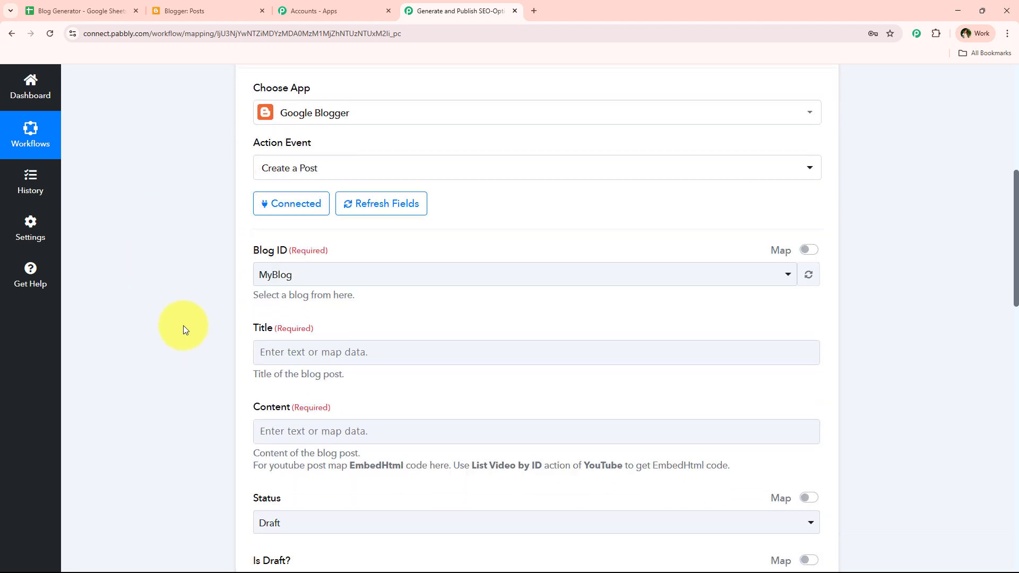
click(256, 242)
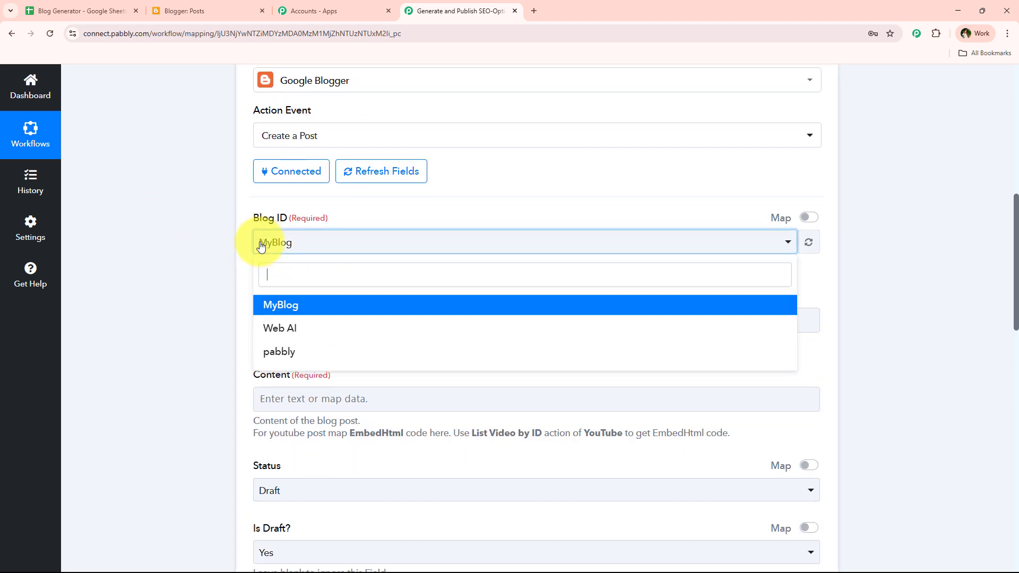
click(422, 312)
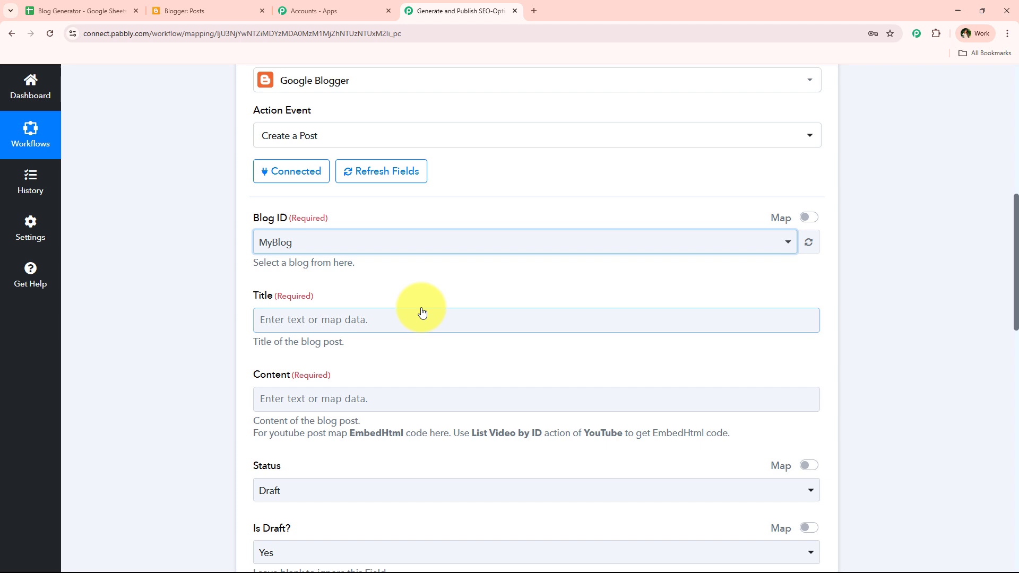
click(212, 11)
click(48, 131)
click(188, 129)
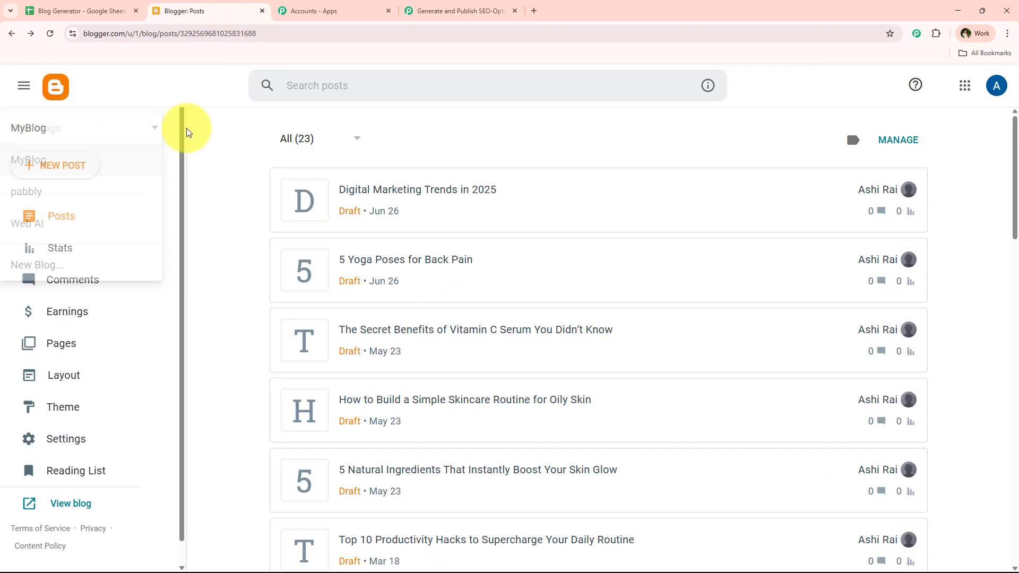
click(98, 132)
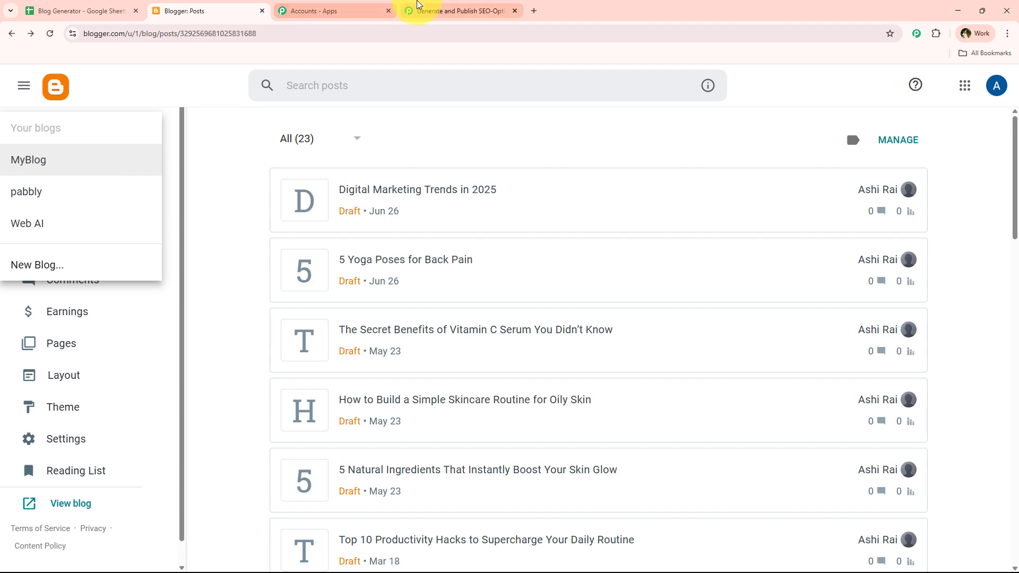
Return to the Pabbly Connect workflow and map the post's Title to the Blog Topic value from Google Sheets
click(425, 11)
scroll(218, 267, down, 3)
click(325, 162)
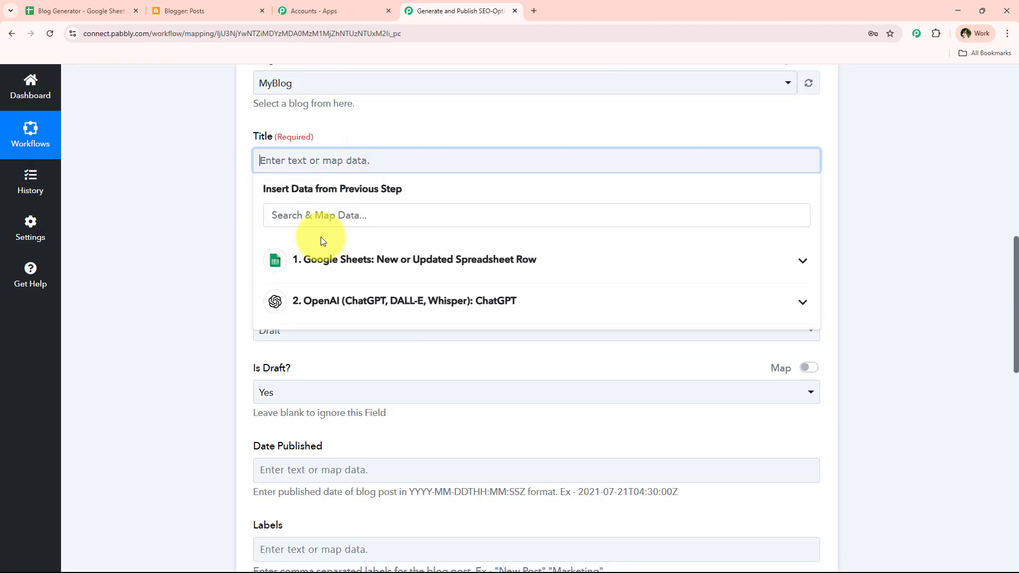
click(464, 262)
click(380, 504)
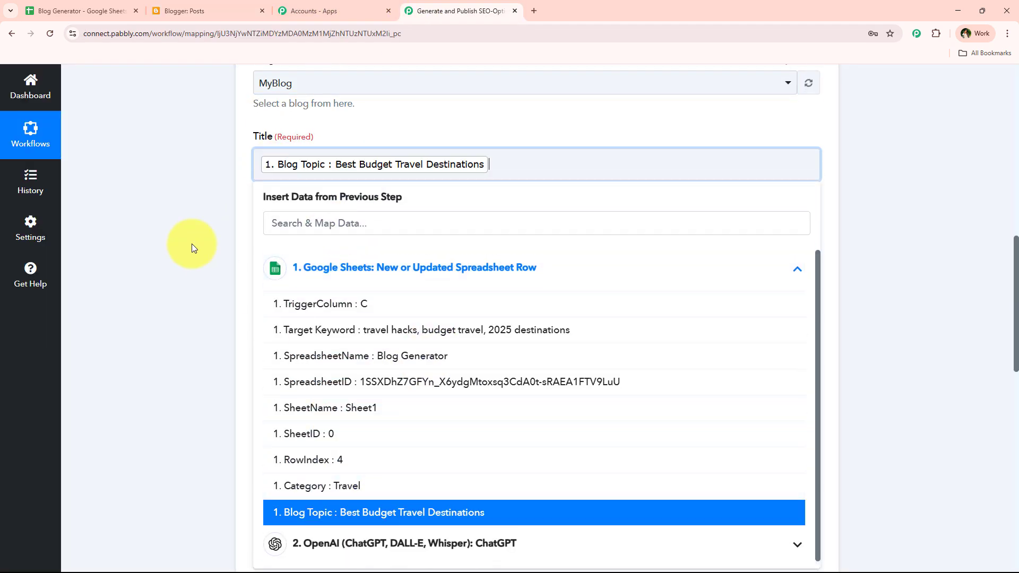
click(192, 243)
Map the post's Content to the Choices 0 Message Content value from the ChatGPT step and look over the draft settings
click(280, 245)
scroll(445, 337, down, 1)
click(446, 334)
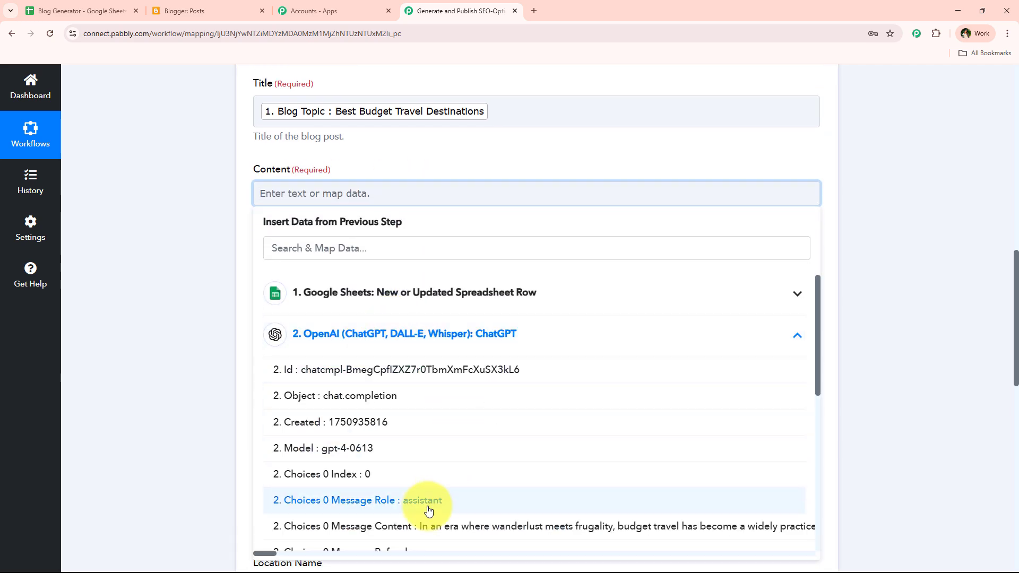
click(418, 526)
scroll(399, 274, up, 5)
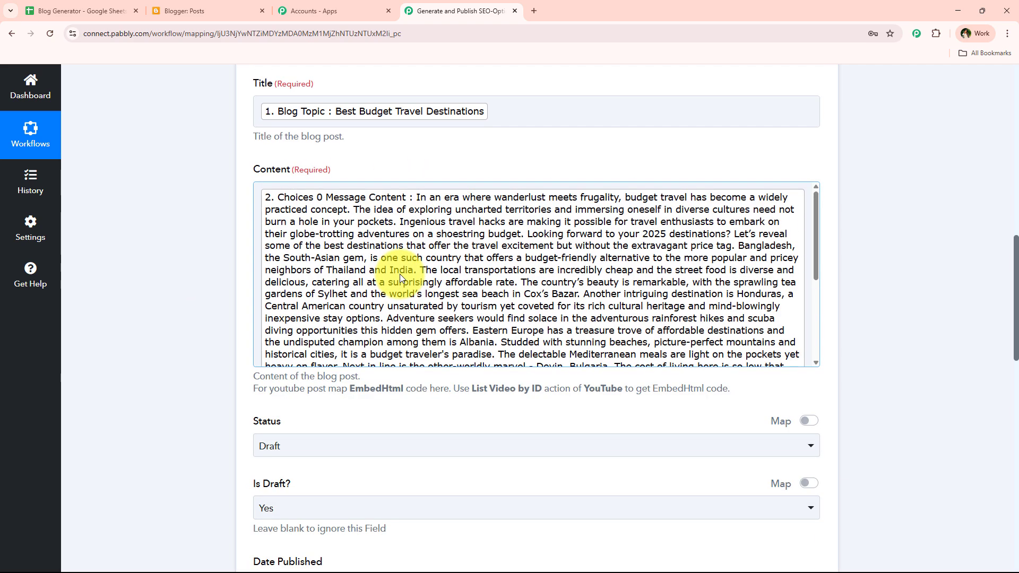
scroll(148, 280, down, 2)
scroll(307, 187, down, 3)
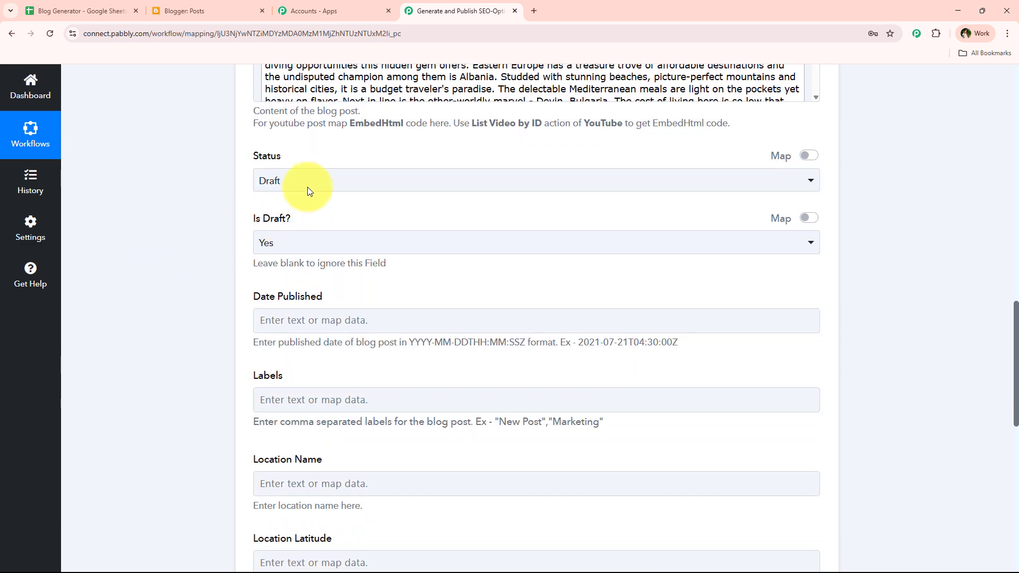
Review the post's Status and Is Draft? settings together with the mapped title and content
click(310, 189)
click(213, 199)
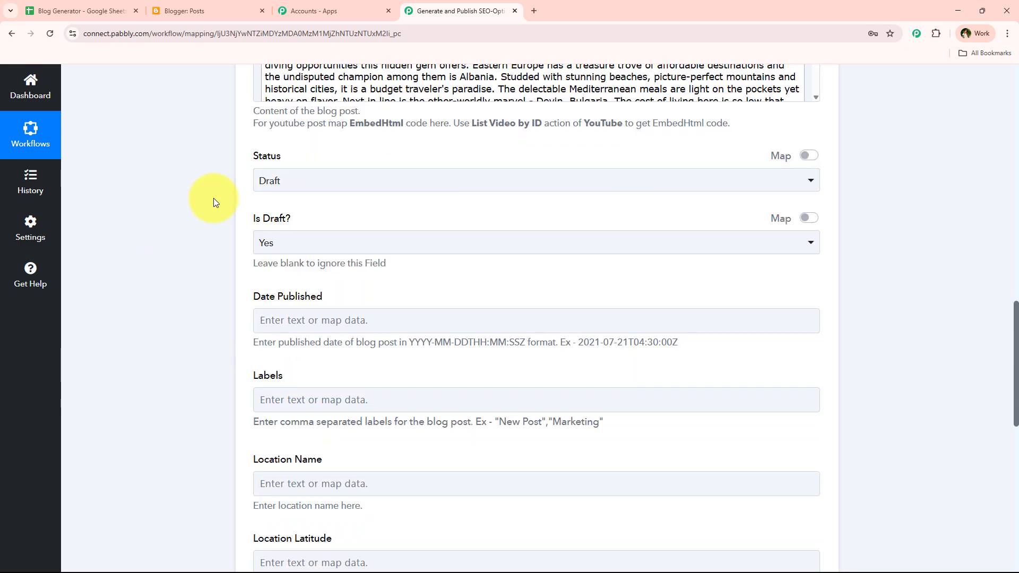
click(310, 185)
click(273, 244)
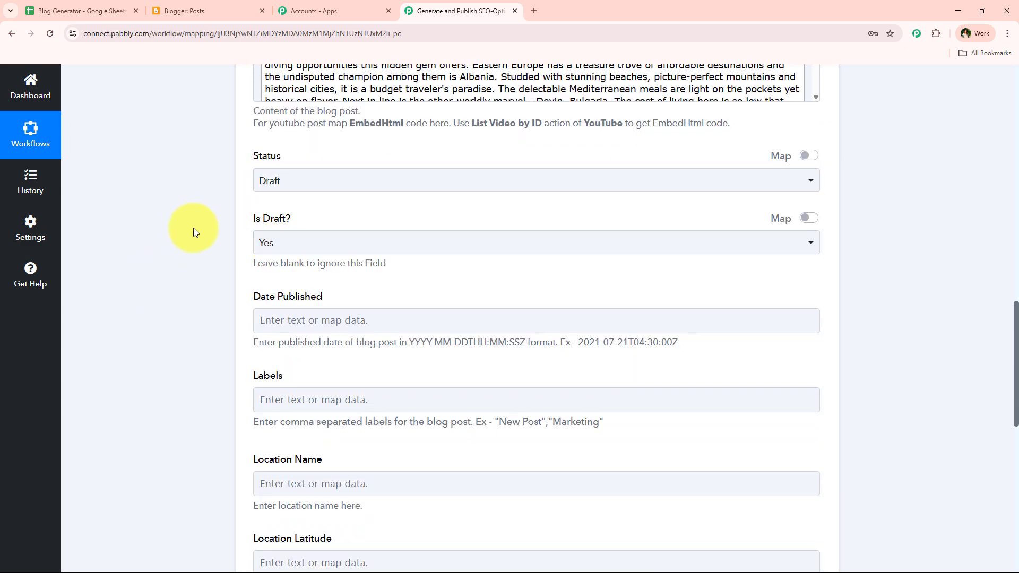
scroll(251, 218, up, 7)
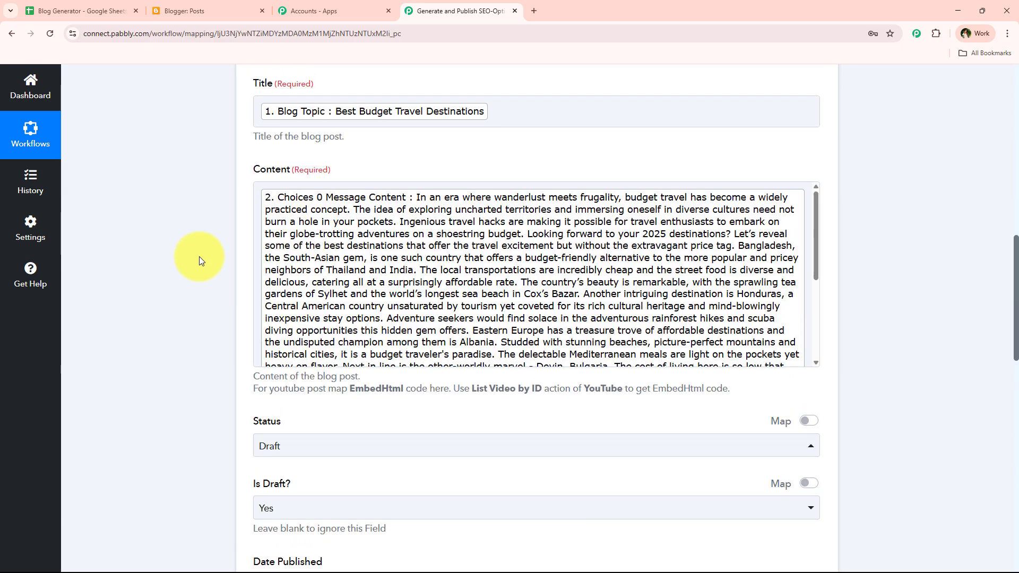
scroll(200, 251, up, 5)
scroll(238, 247, down, 12)
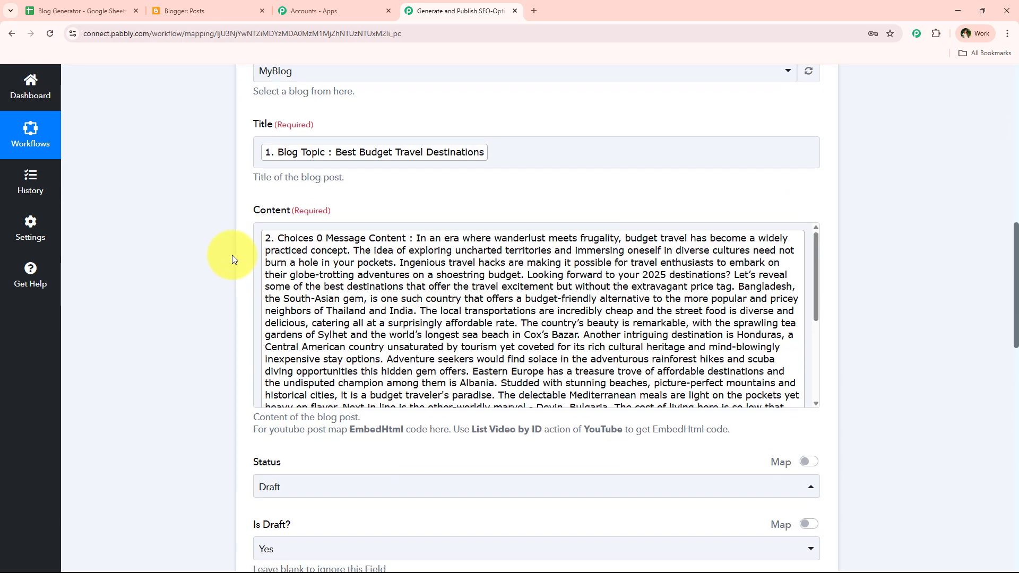
scroll(231, 258, up, 2)
scroll(202, 326, down, 4)
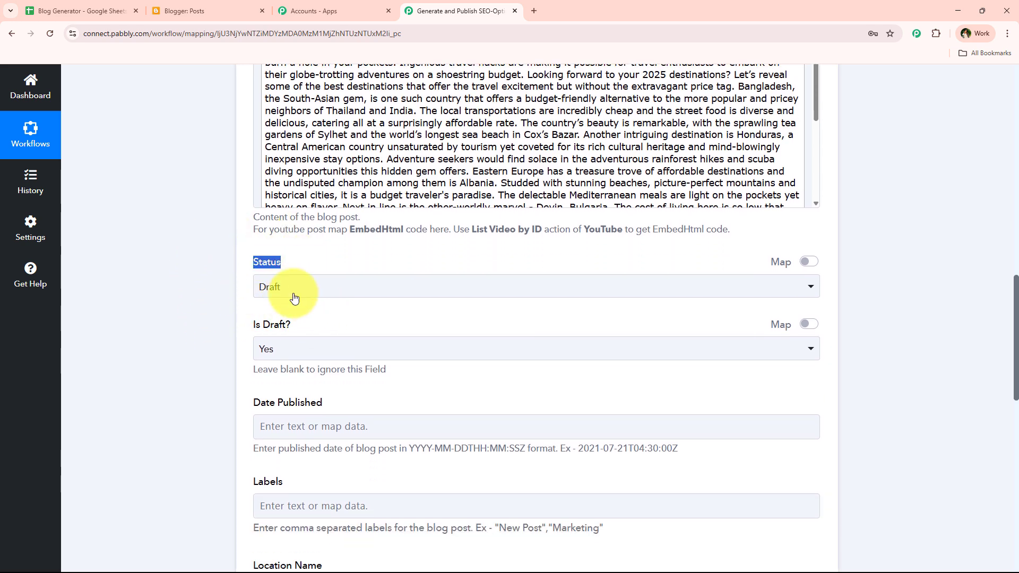
Switch to Blogger to check the publish option on MyBlog's draft posts, and return to the Pabbly Connect workflow
click(207, 10)
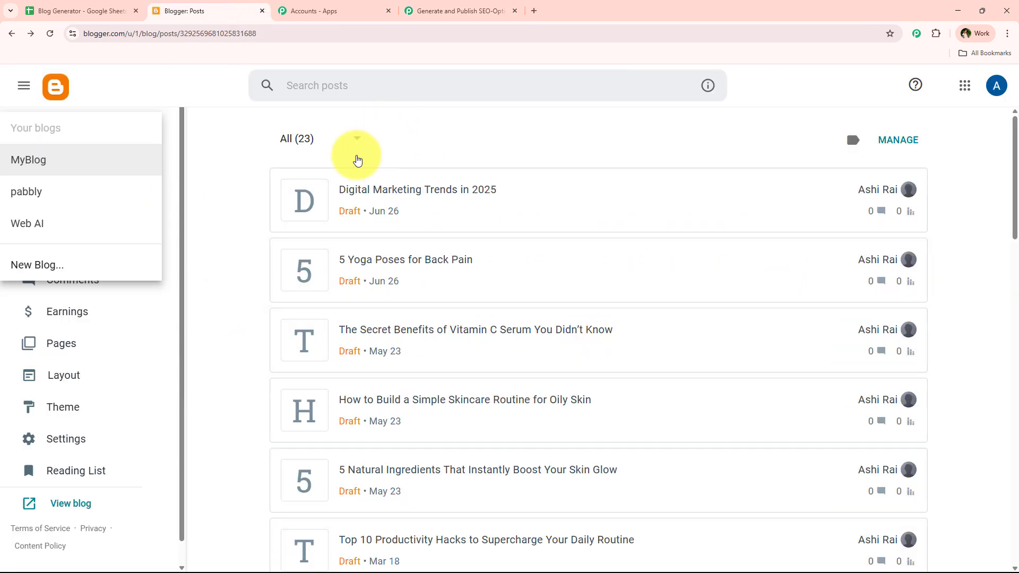
click(257, 200)
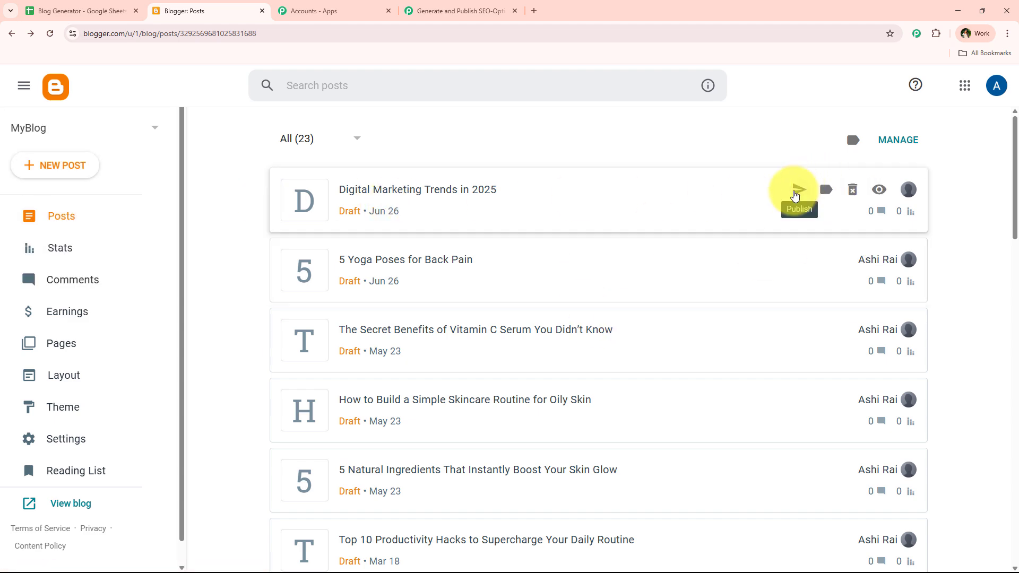
click(456, 11)
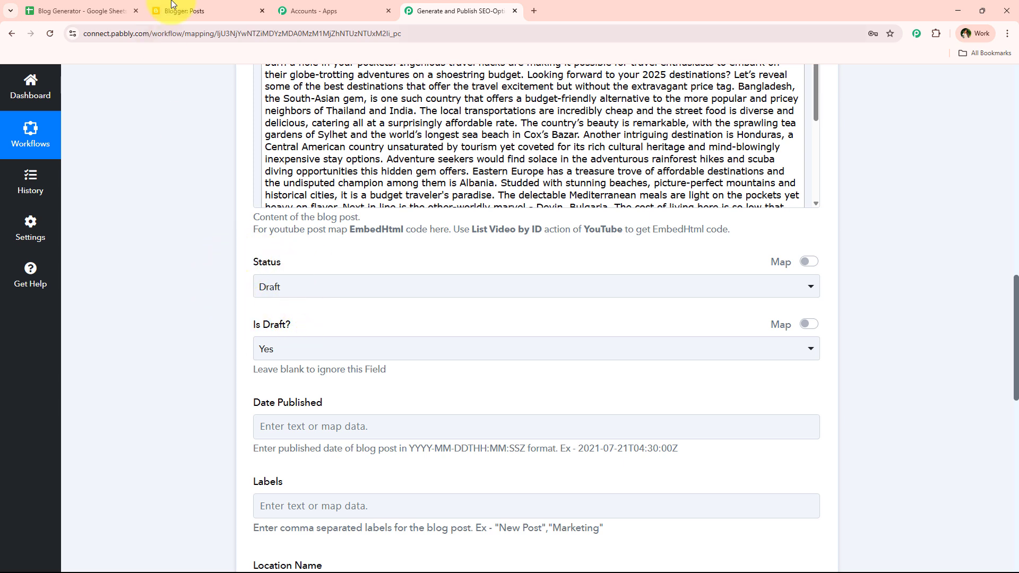
Look through the Status options without changing Draft, and choose Yes for Is Draft?
click(340, 282)
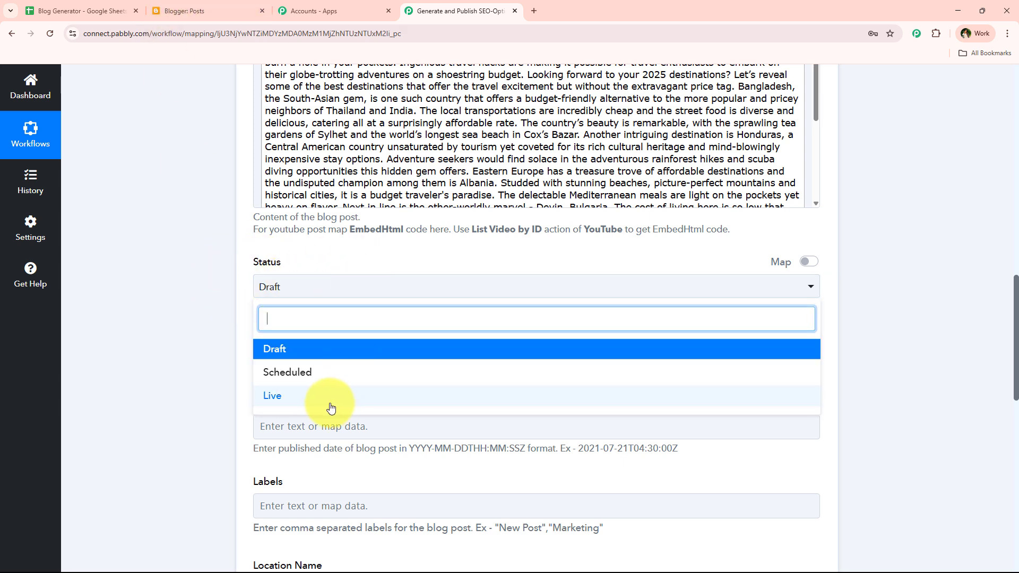
click(237, 310)
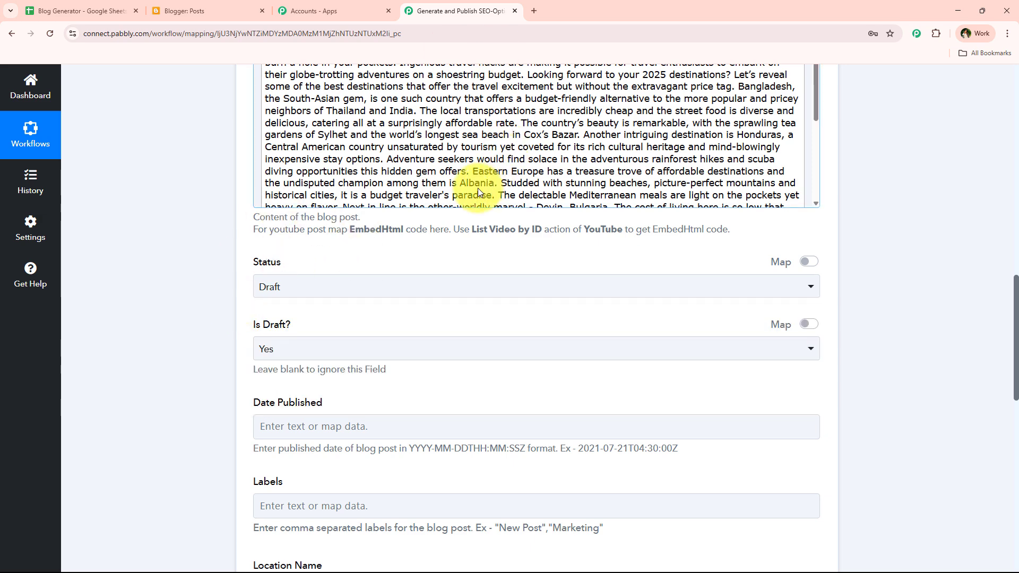
scroll(478, 188, down, 2)
scroll(264, 313, down, 1)
click(340, 299)
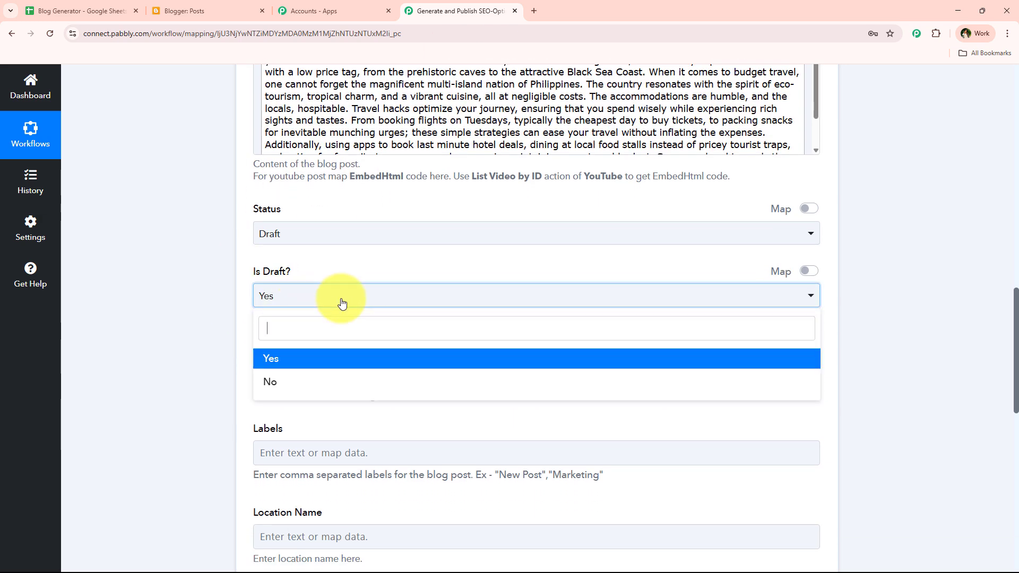
click(330, 357)
Examine the optional Date Published field and the Status options for scheduling, with a brief look at the Google Sheet
scroll(222, 307, down, 3)
scroll(220, 303, down, 2)
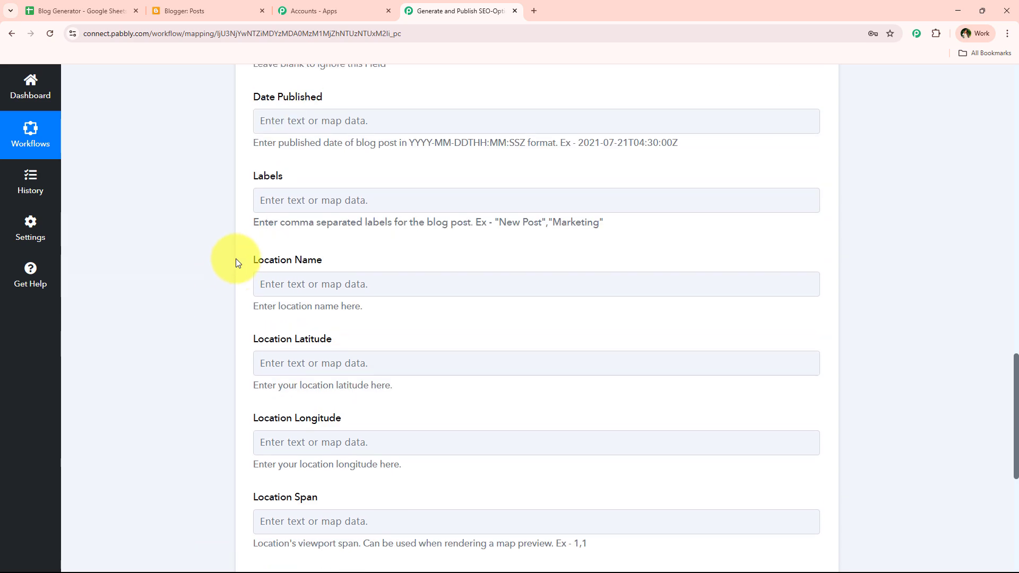
scroll(234, 260, up, 1)
drag(254, 139, 334, 143)
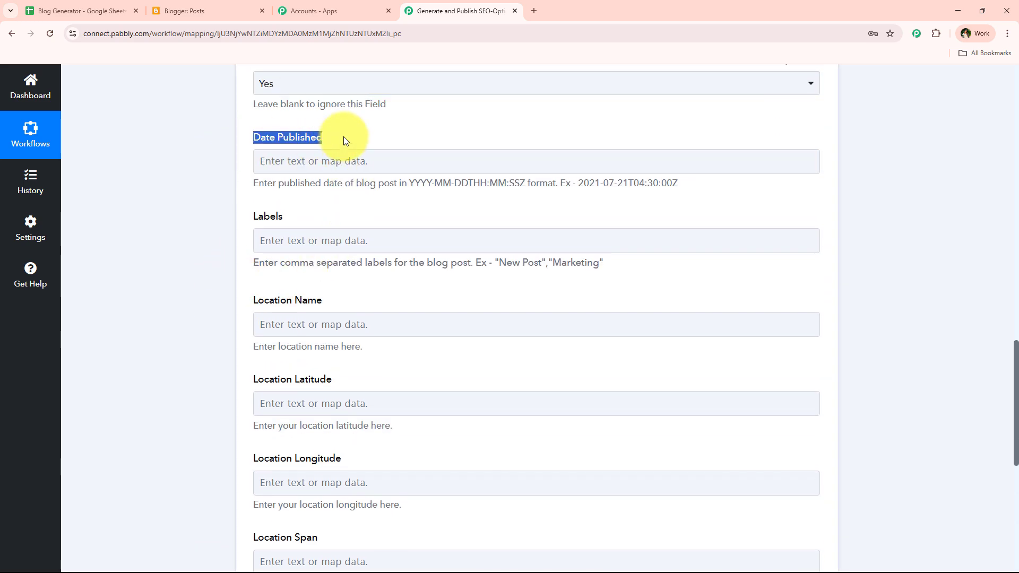
click(346, 140)
scroll(218, 212, up, 4)
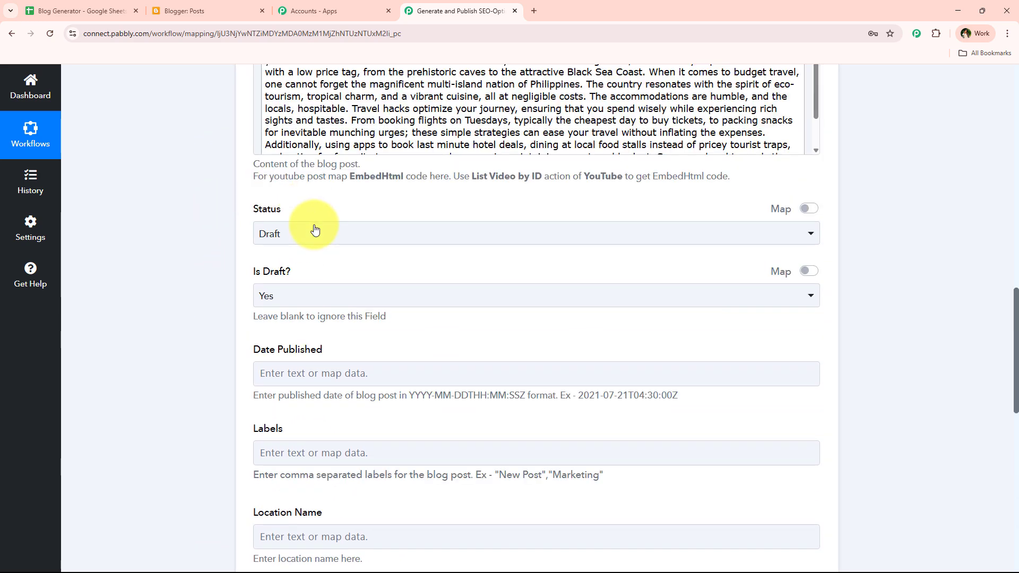
click(292, 234)
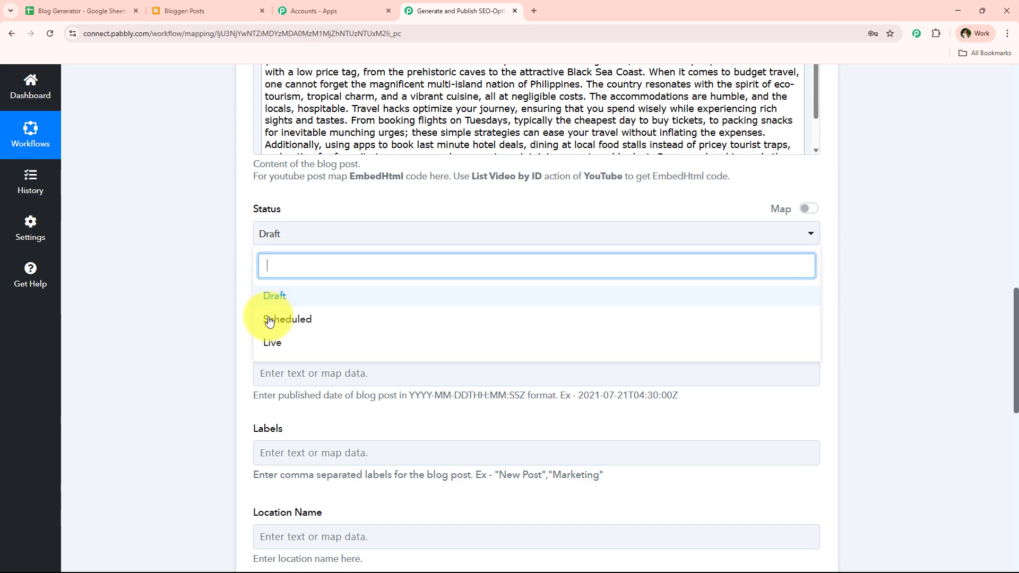
click(240, 309)
scroll(242, 310, down, 3)
click(260, 218)
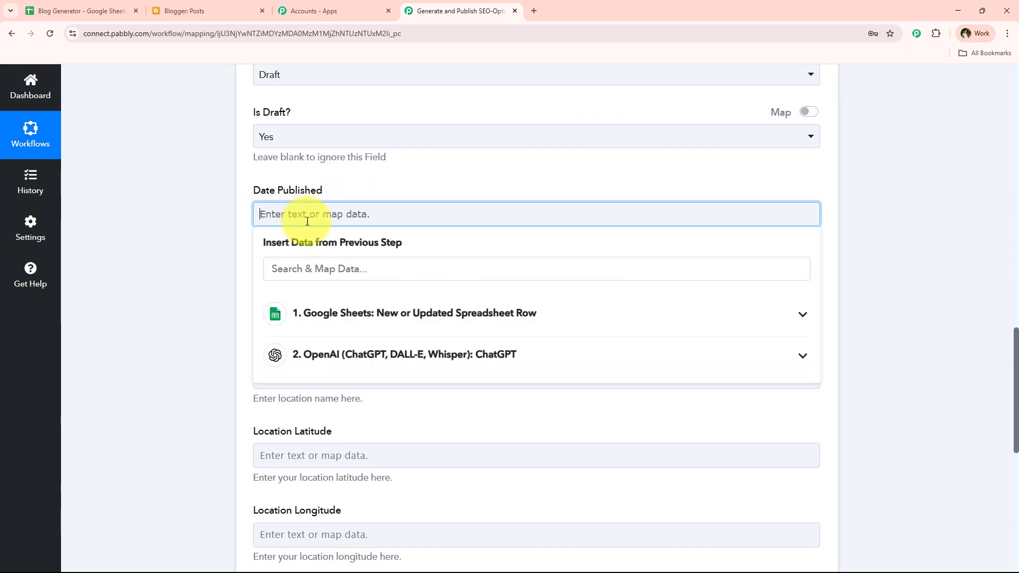
click(234, 221)
click(112, 4)
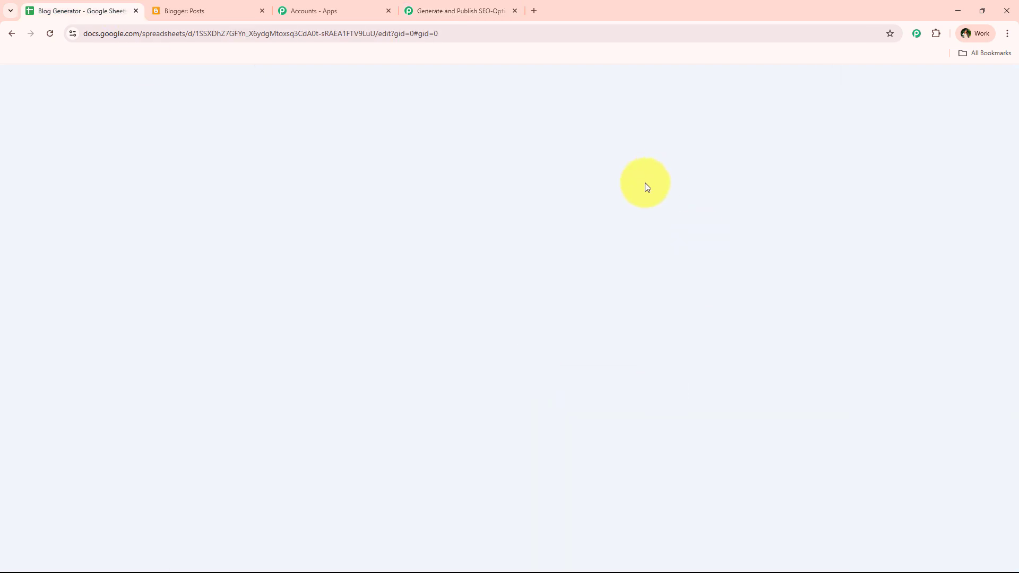
click(490, 4)
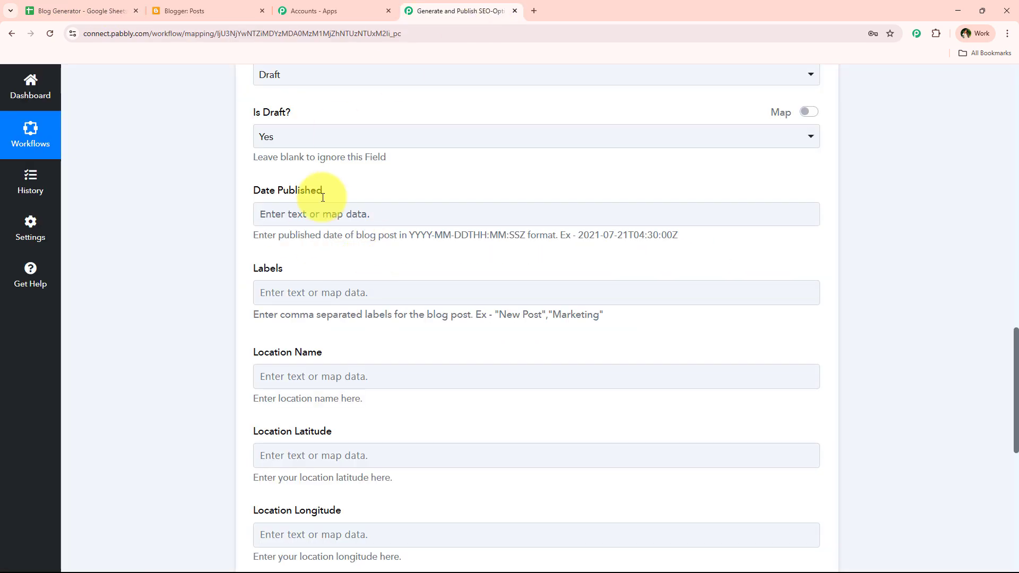
Leave the date, label and location fields empty, send a test request for the Create a Post action and check the response
scroll(262, 160, down, 3)
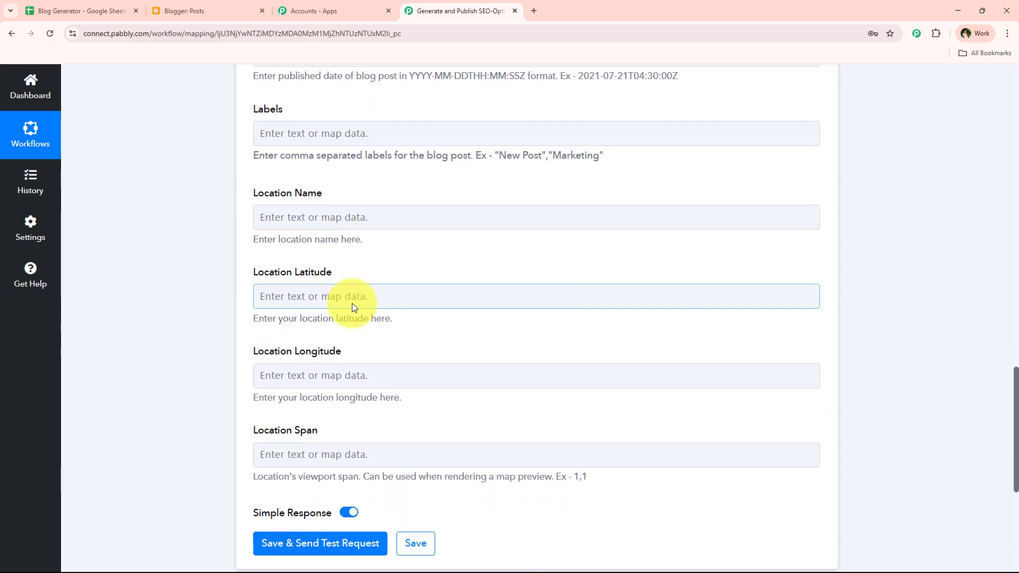
scroll(345, 308, down, 6)
click(306, 233)
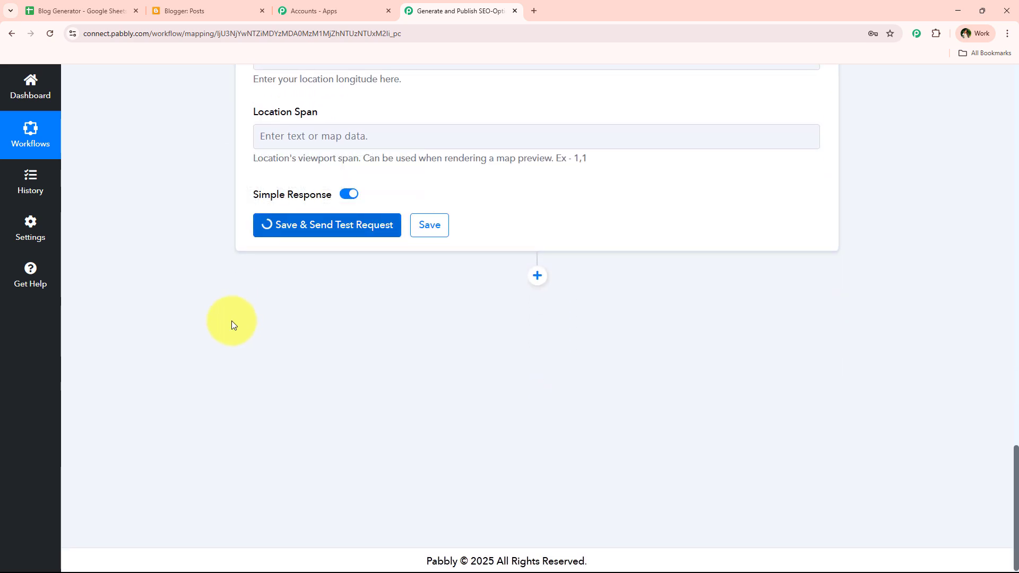
scroll(231, 321, up, 3)
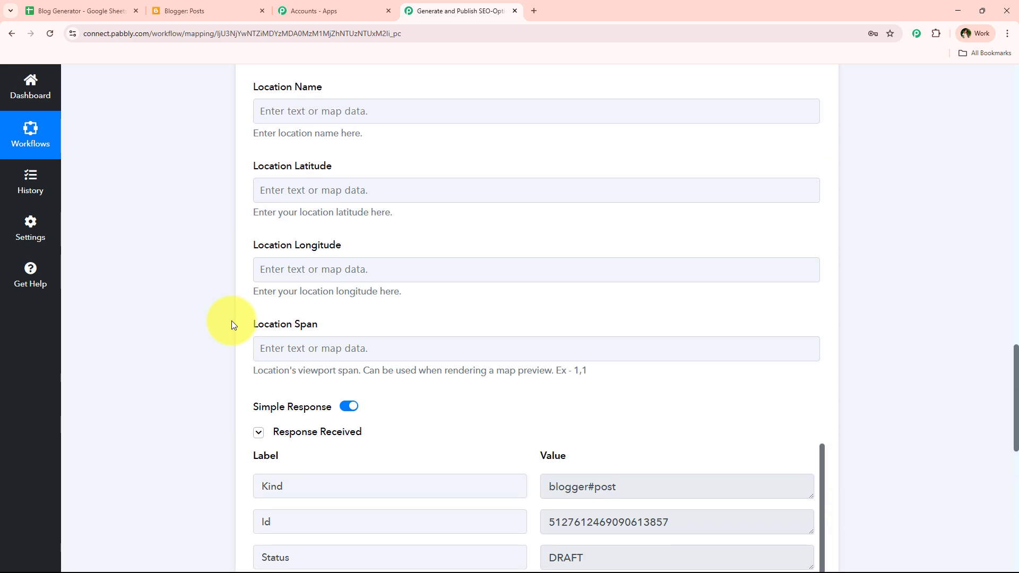
scroll(298, 313, down, 6)
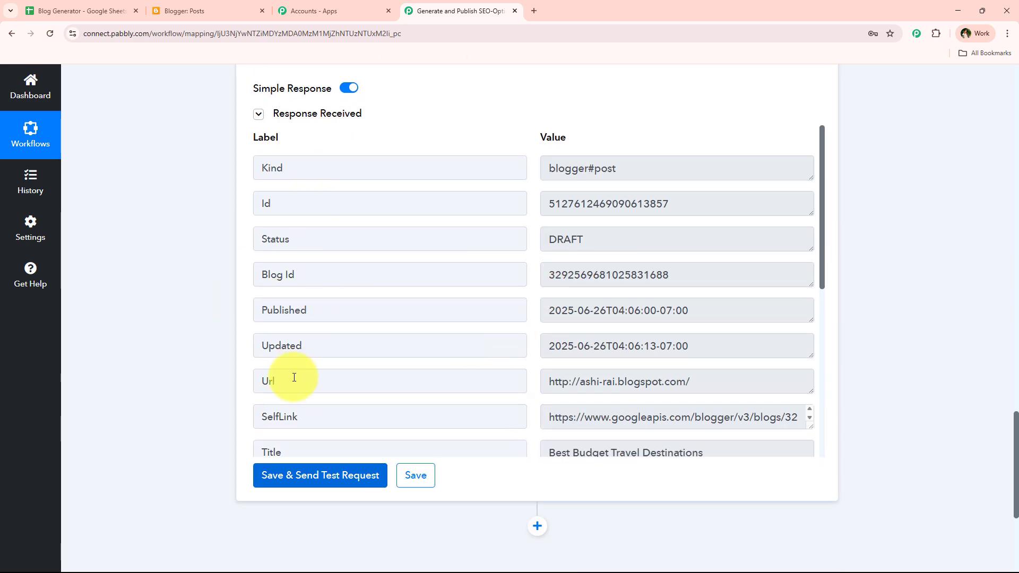
Go back over the Google Blogger settings and collapse the step to show the whole workflow
scroll(167, 325, up, 1)
scroll(168, 324, up, 15)
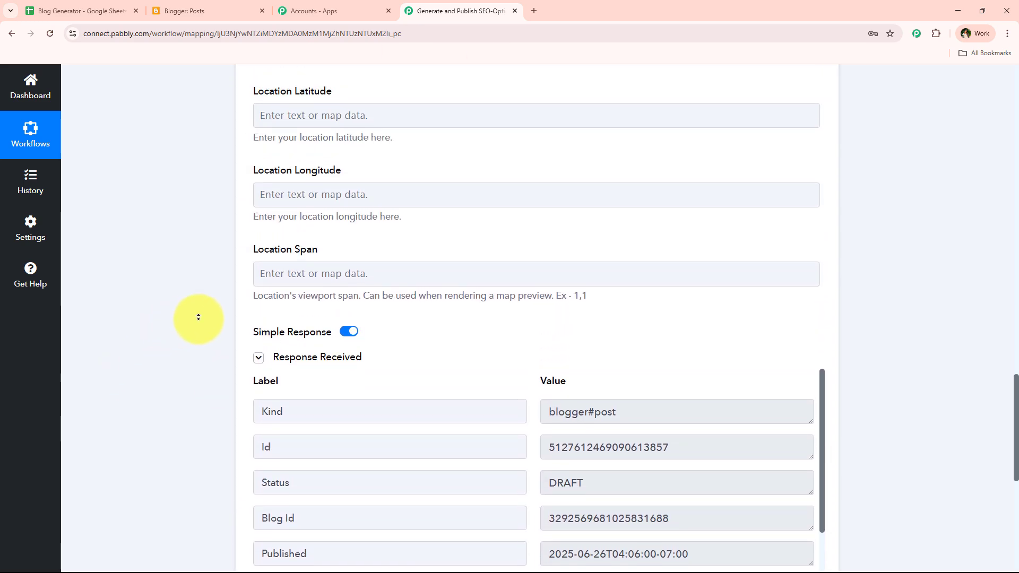
scroll(220, 316, up, 12)
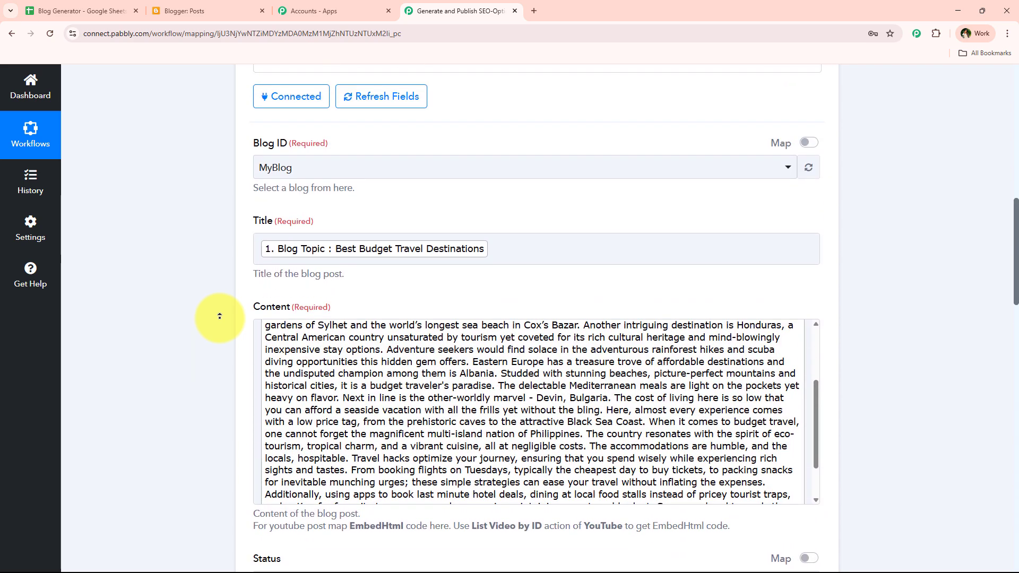
scroll(188, 405, up, 10)
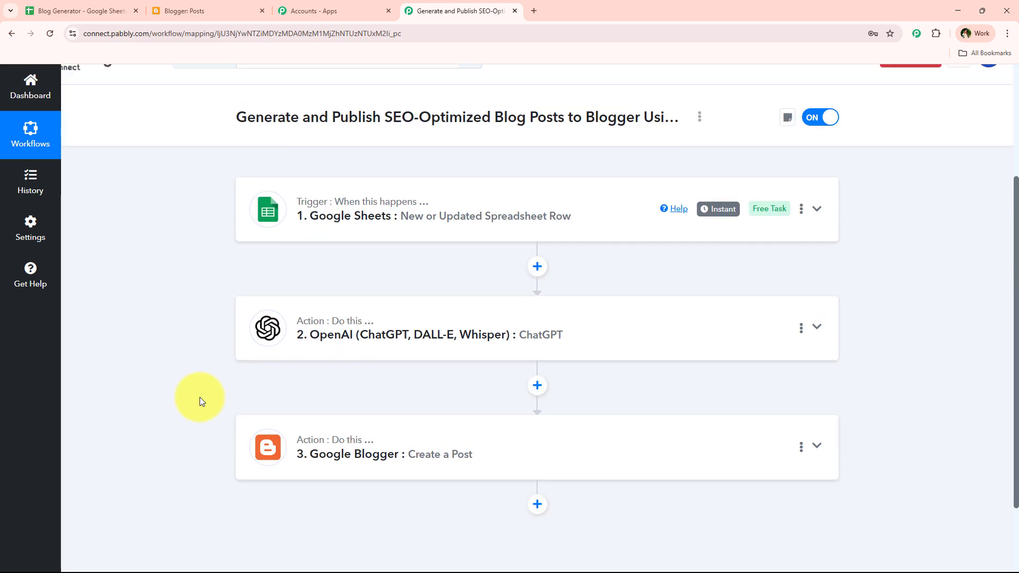
Switch to Blogger, refresh MyBlog's post list and open a preview of the Best Budget Travel Destinations draft
click(171, 10)
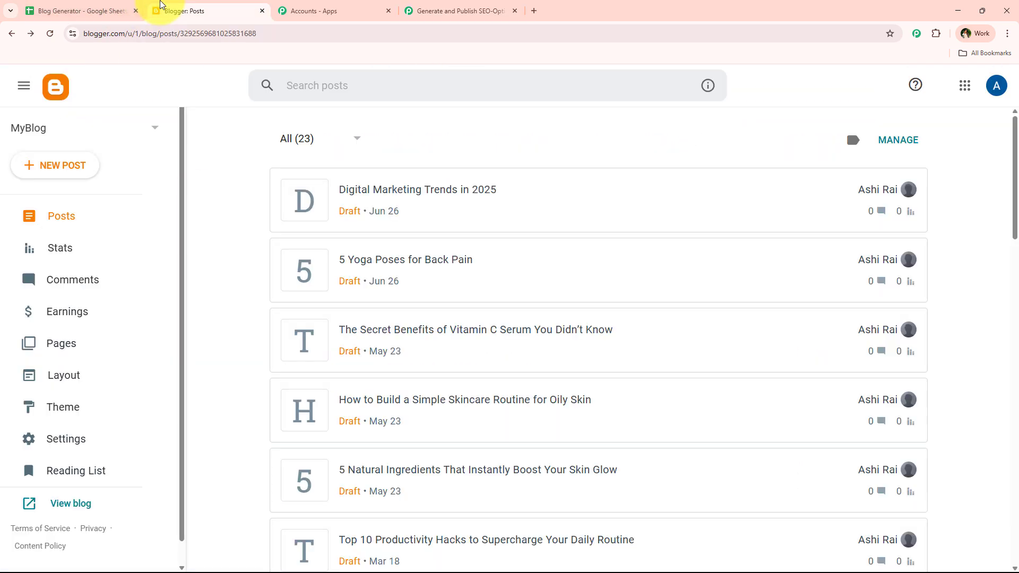
click(50, 34)
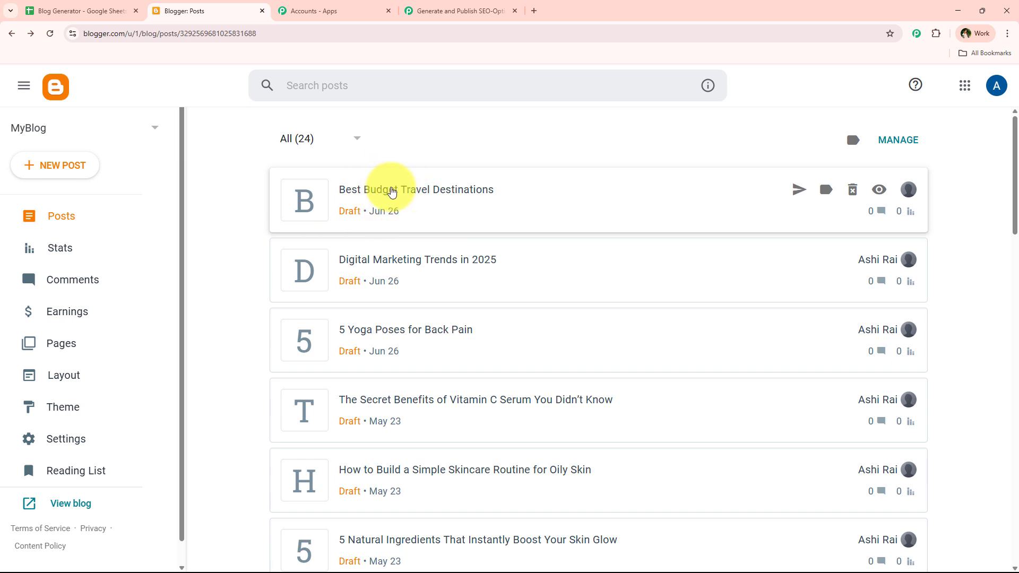
click(874, 188)
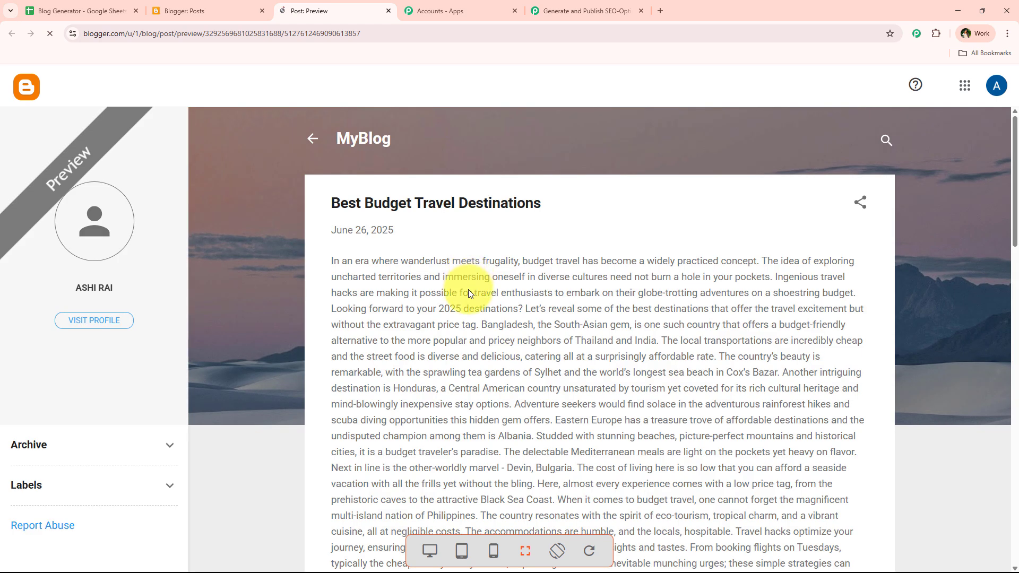
Examine the previewed post in the phone, desktop, tablet and fullscreen layouts
scroll(462, 318, down, 3)
scroll(467, 361, up, 5)
click(494, 551)
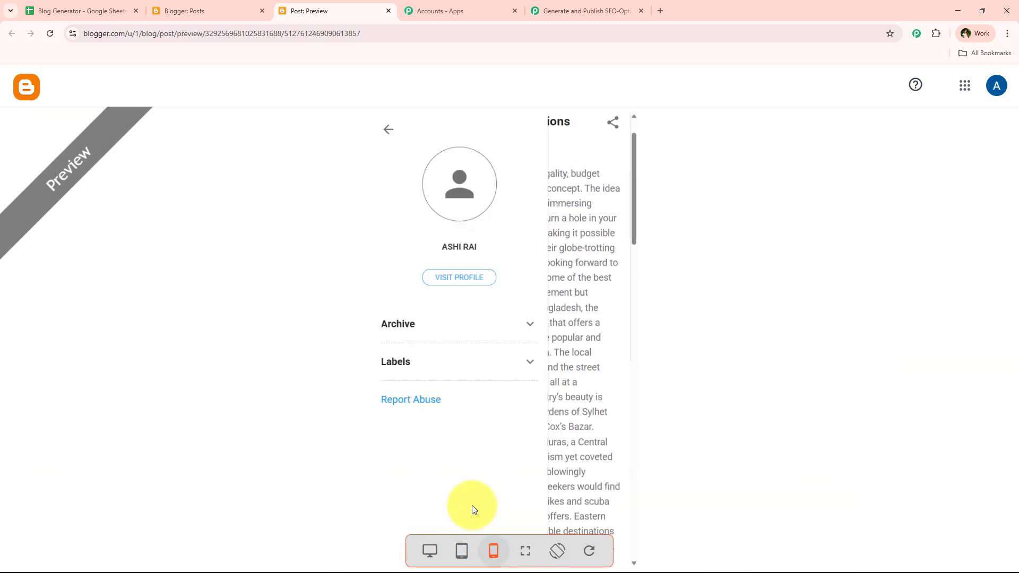
scroll(412, 308, down, 6)
scroll(419, 338, up, 7)
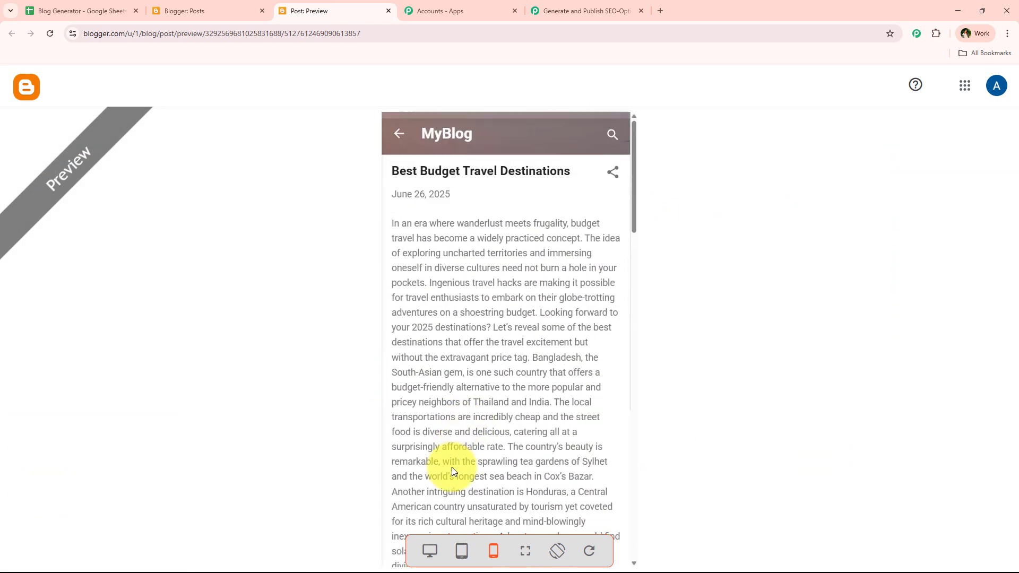
click(431, 551)
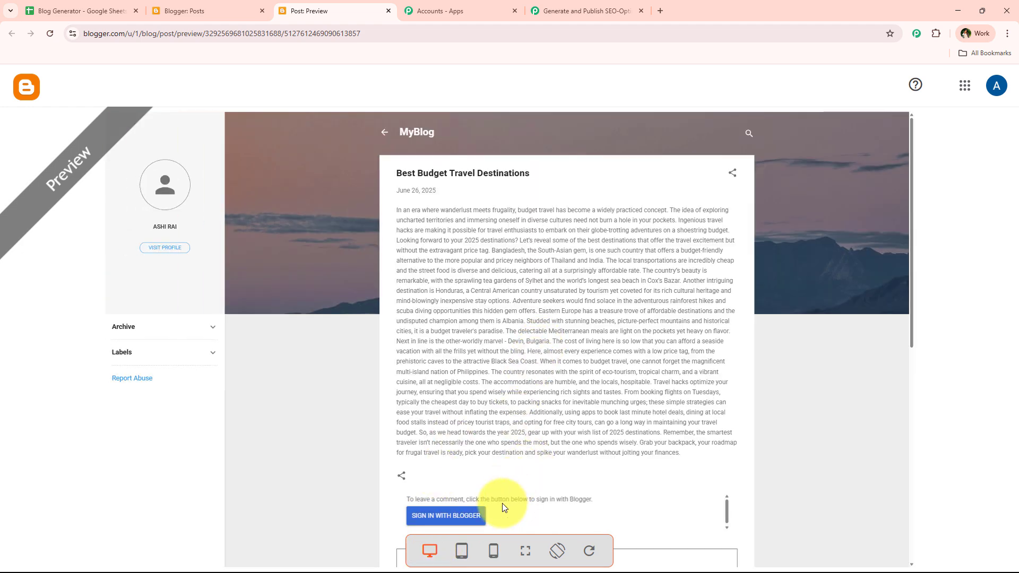
click(462, 551)
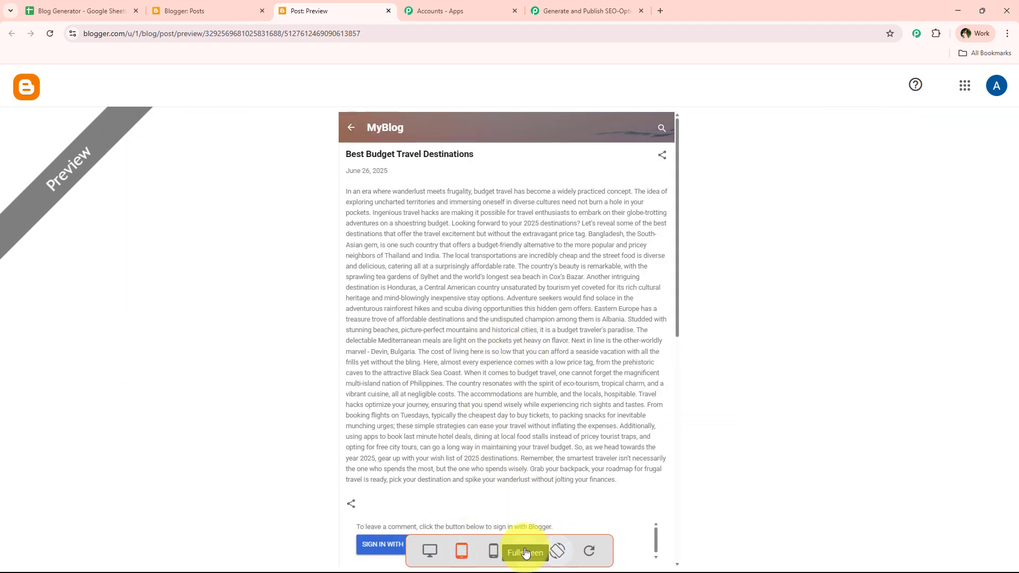
click(525, 553)
scroll(400, 281, down, 4)
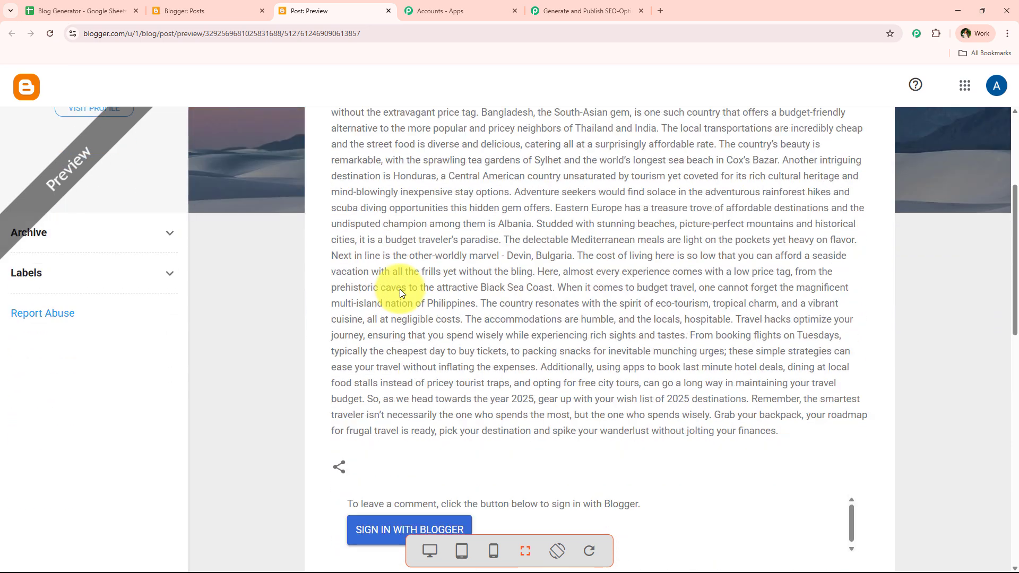
scroll(400, 287, up, 4)
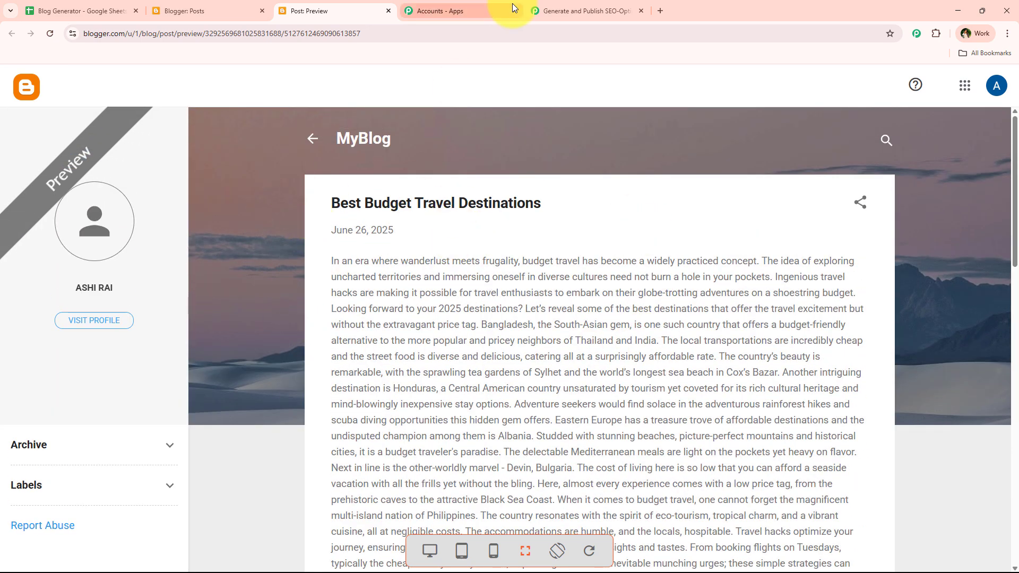
Return to the Pabbly Connect workflow and look over its Google Sheets, OpenAI and Google Blogger steps
click(536, 10)
scroll(223, 324, down, 3)
scroll(244, 313, up, 3)
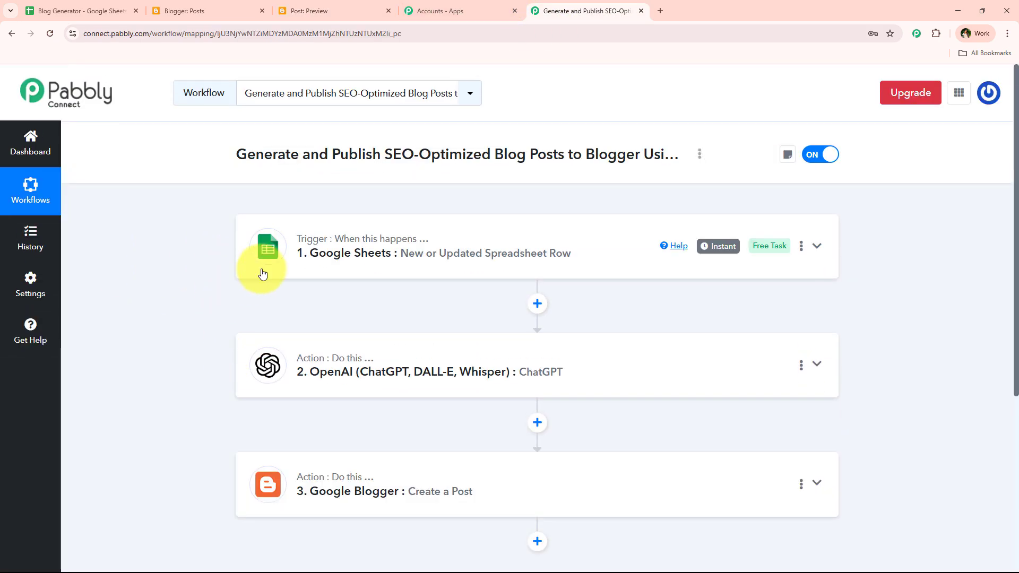
Look over row 5 of the Blog Generator sheet and MyBlog's draft posts in Blogger, ending back at the Pabbly Connect workflow
click(80, 11)
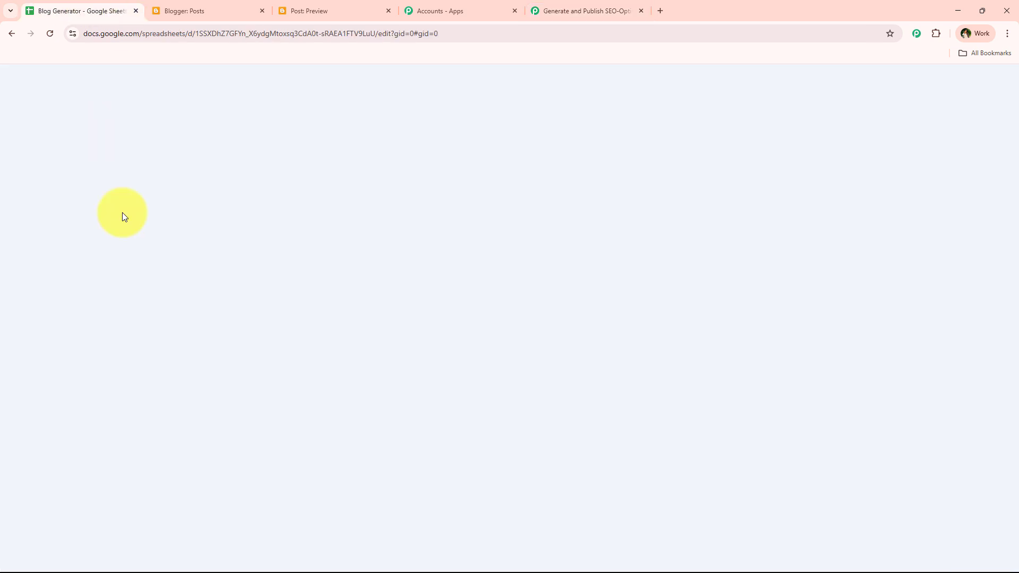
click(204, 326)
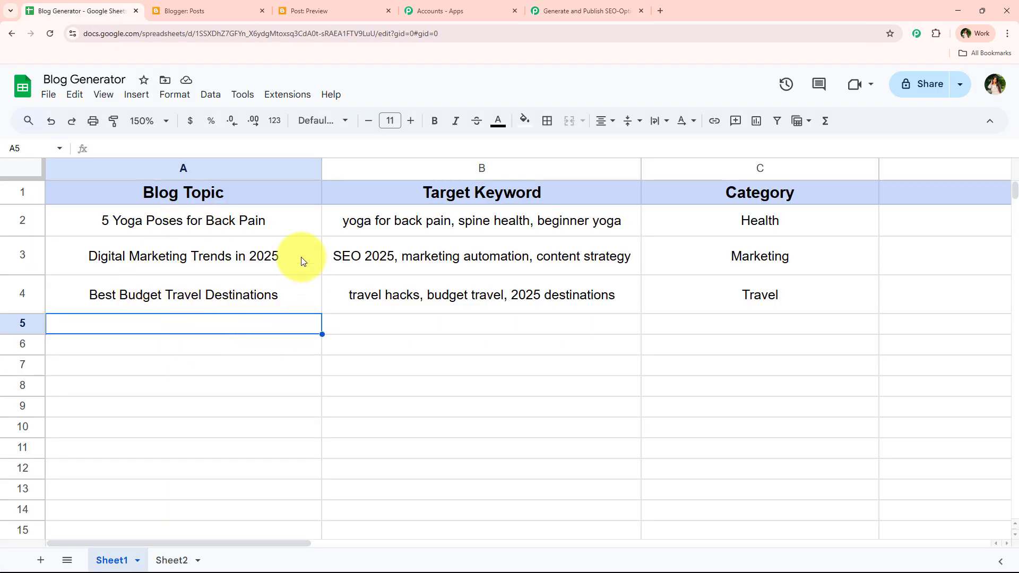
click(422, 324)
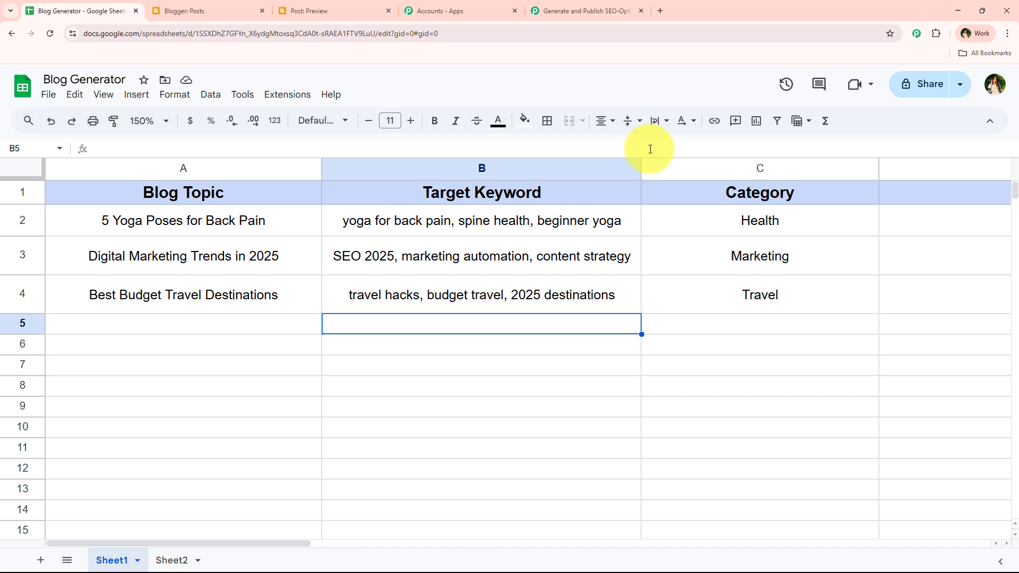
click(719, 326)
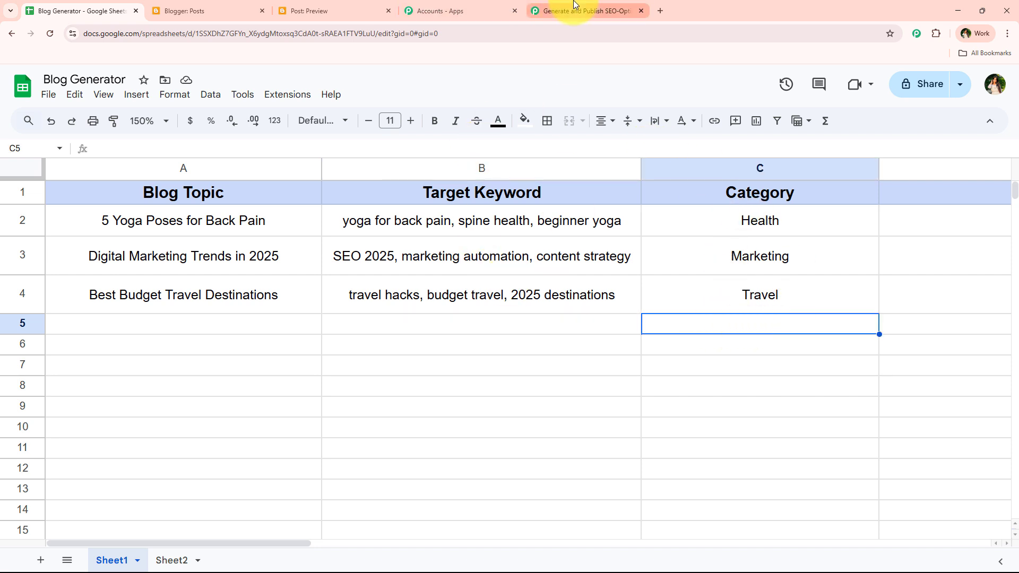
click(180, 10)
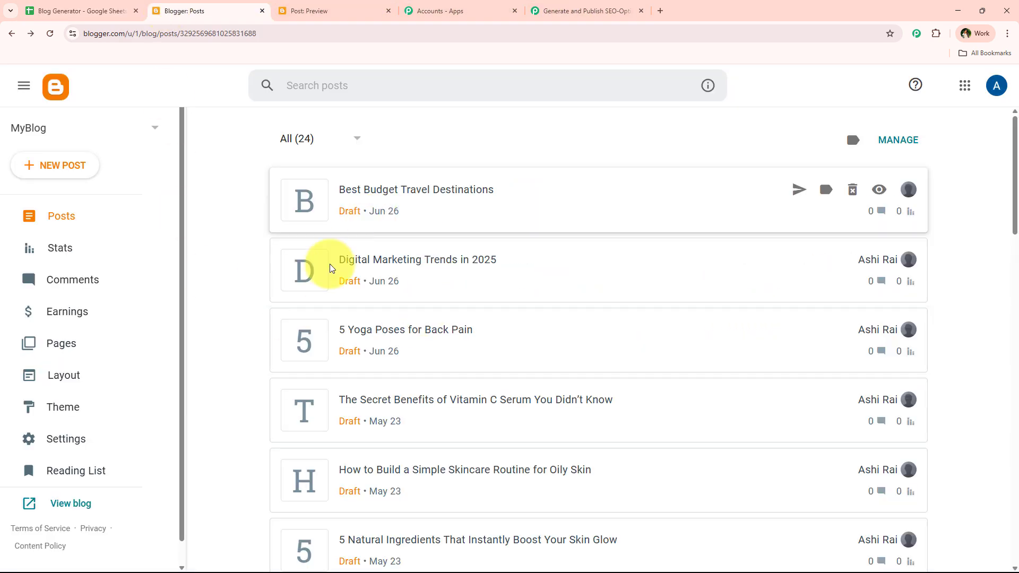
click(566, 8)
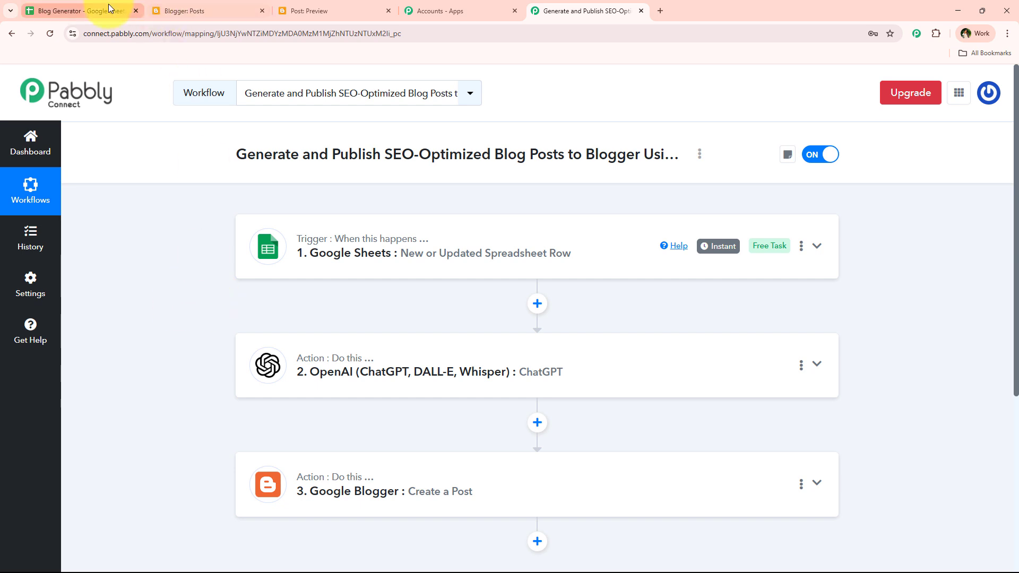
Switch to the Blog Generator sheet, select the cells from A4 to C6, and return to the Pabbly Connect workflow
click(88, 10)
click(163, 287)
shift+click(775, 345)
click(584, 11)
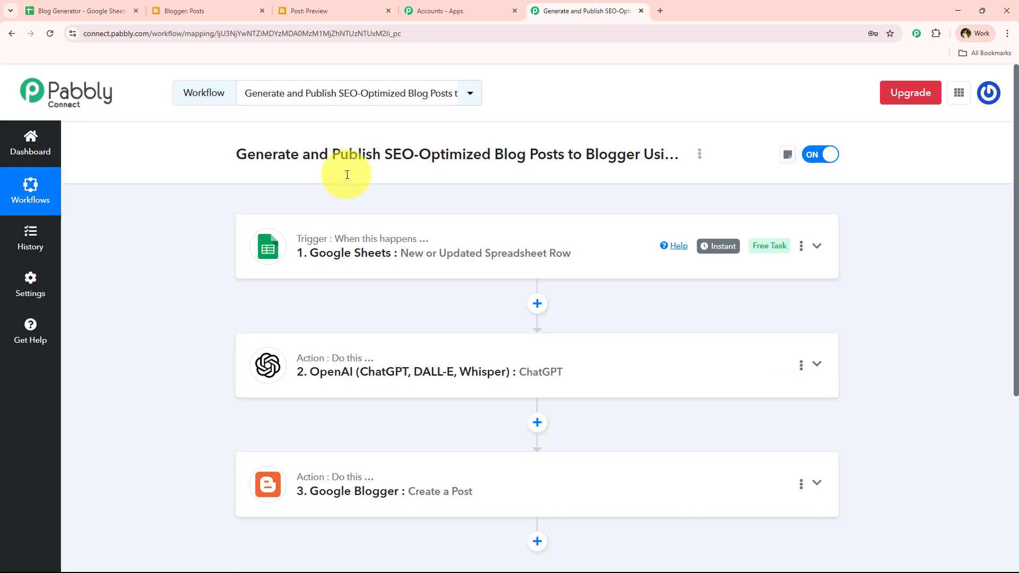